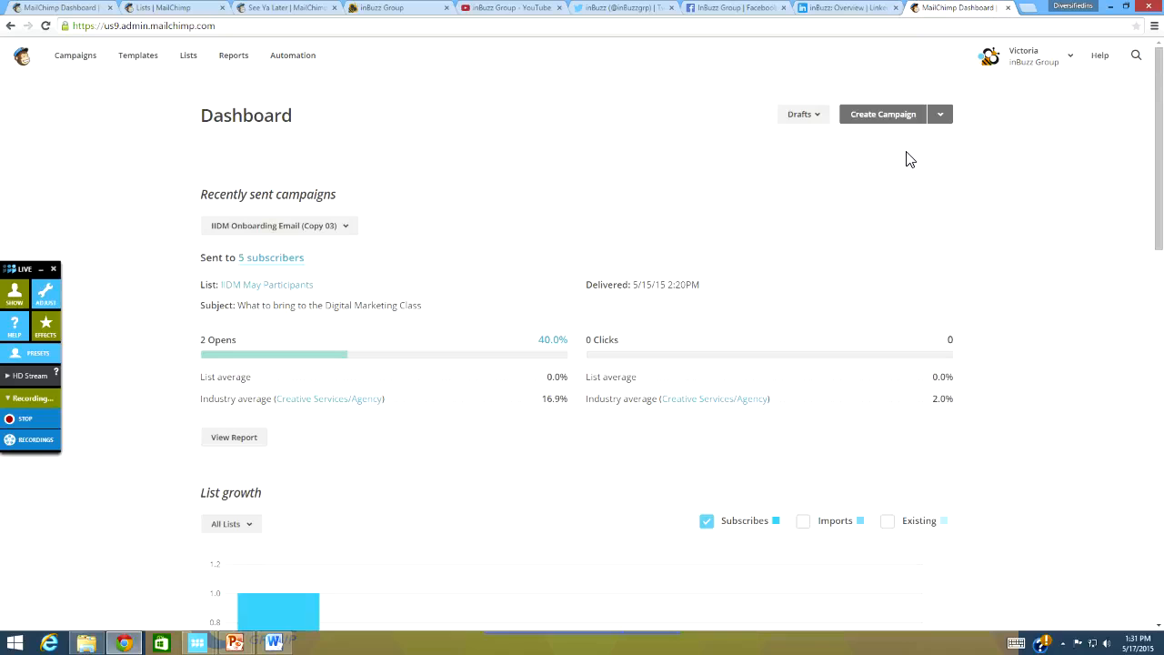
Create a regular campaign addressed to the entire Test List and continue to its setup
click(889, 121)
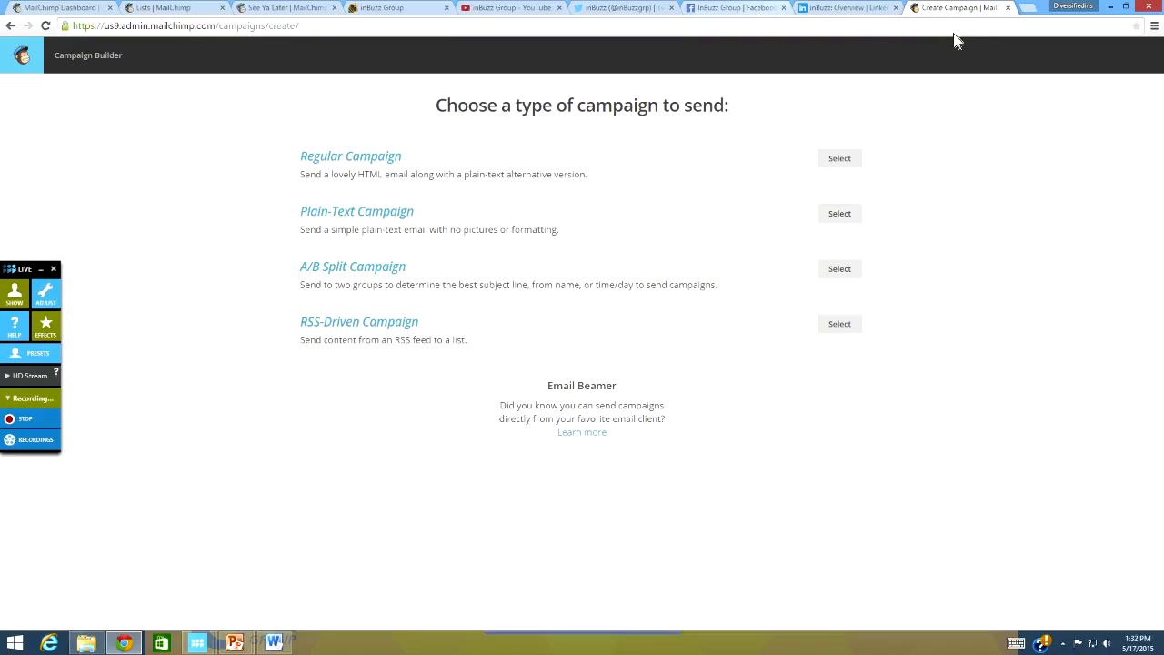
click(839, 161)
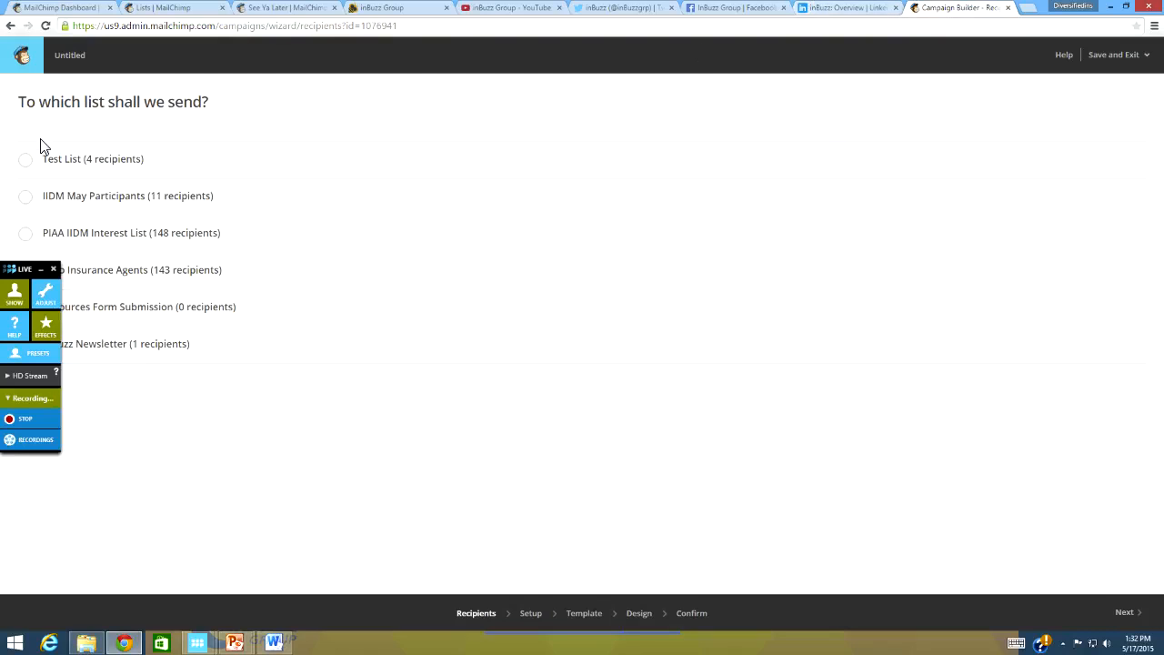
click(24, 161)
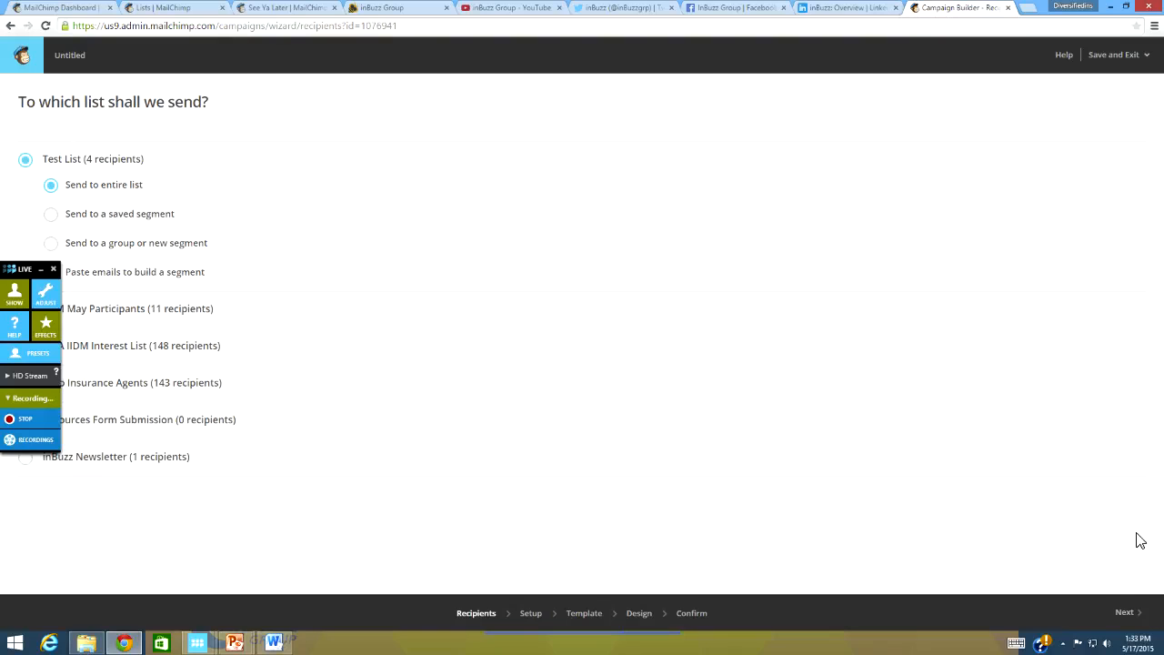
click(1128, 615)
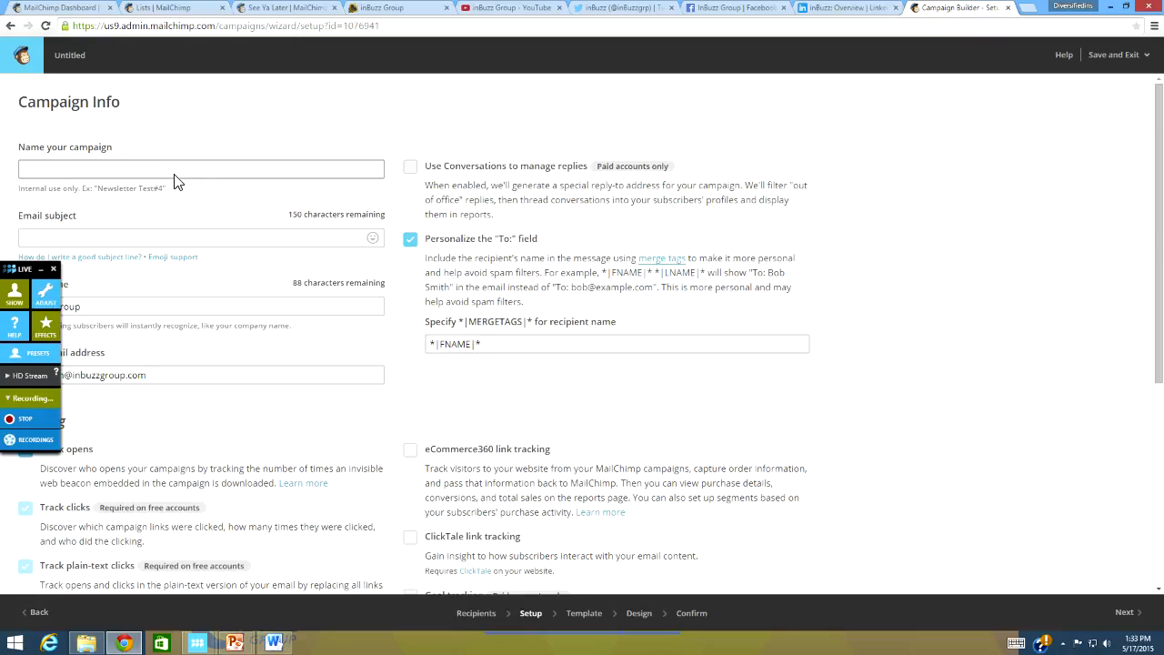
Name the campaign "Test Email Campaign", set its subject to "Top Blogging Tips for Insurance Agents", and proceed to template selection
click(72, 176)
text(Test Email Campaign)
key(Tab)
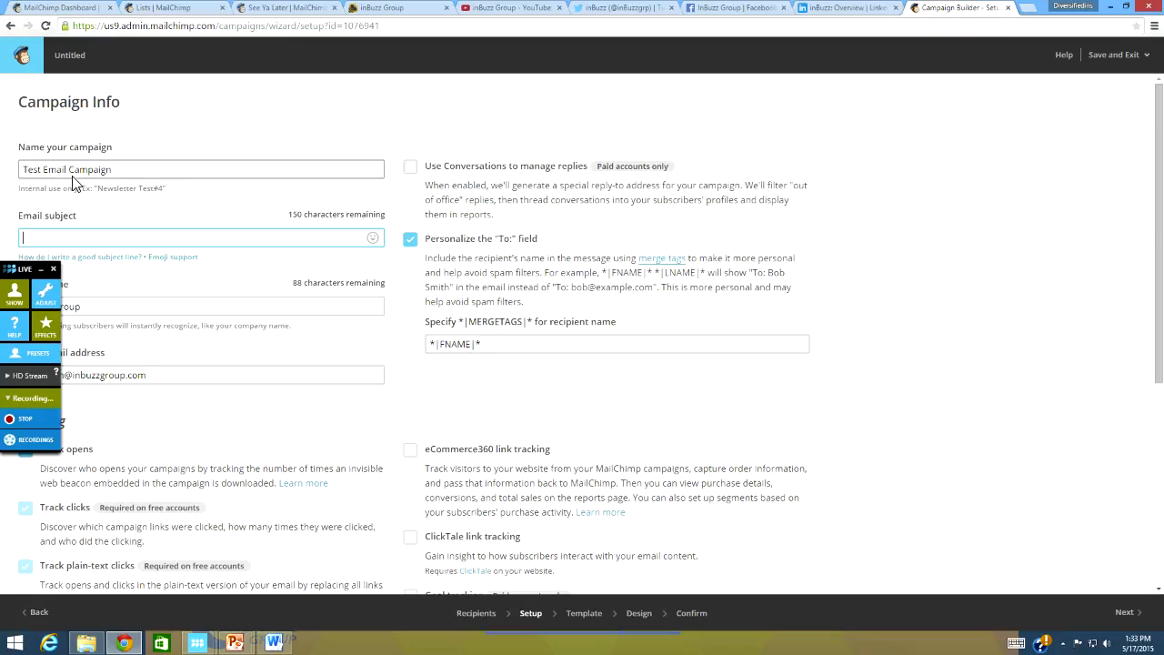
text(Top Blogging Tips for Insurance Agents)
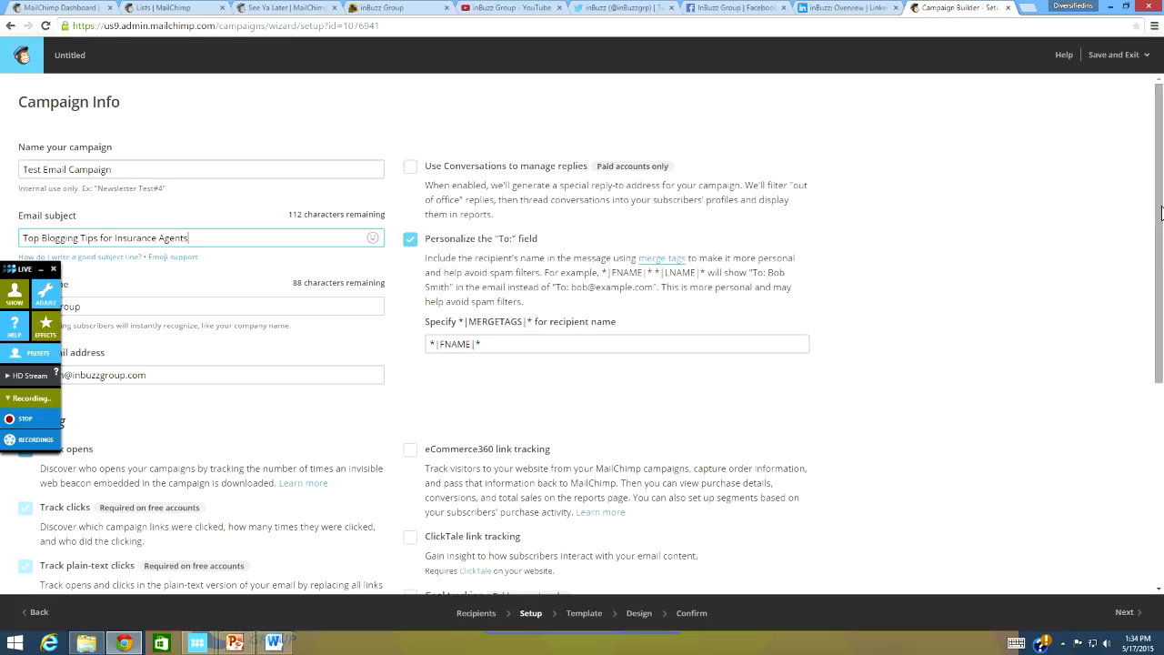
drag(1159, 211, 1162, 302)
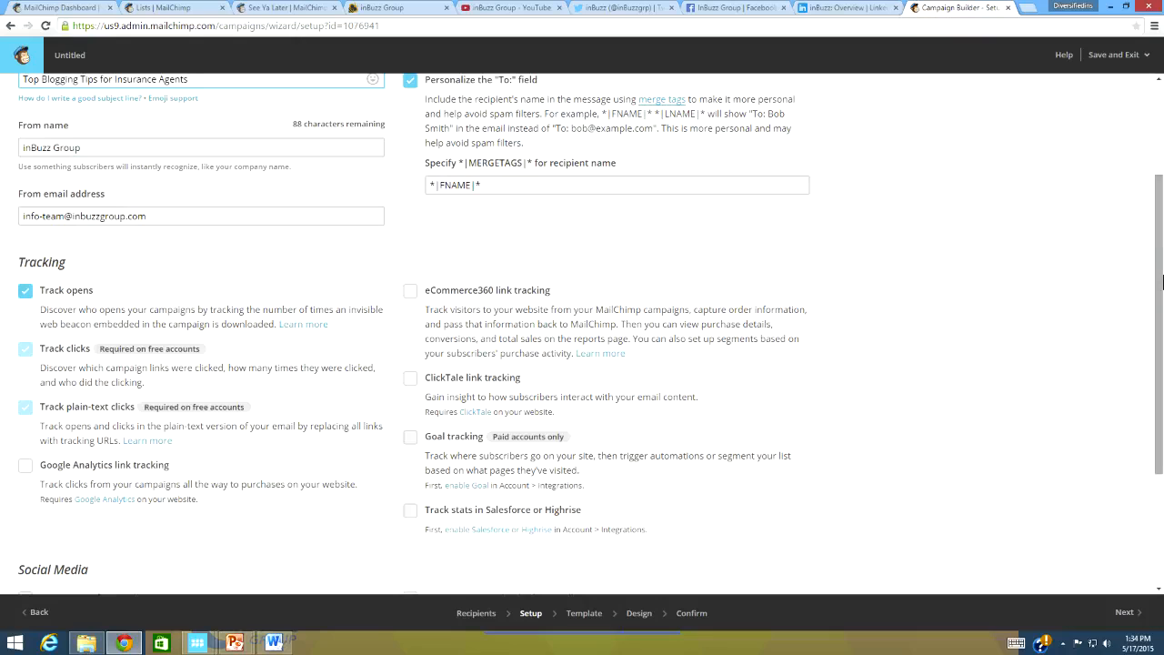
drag(1162, 282, 1136, 172)
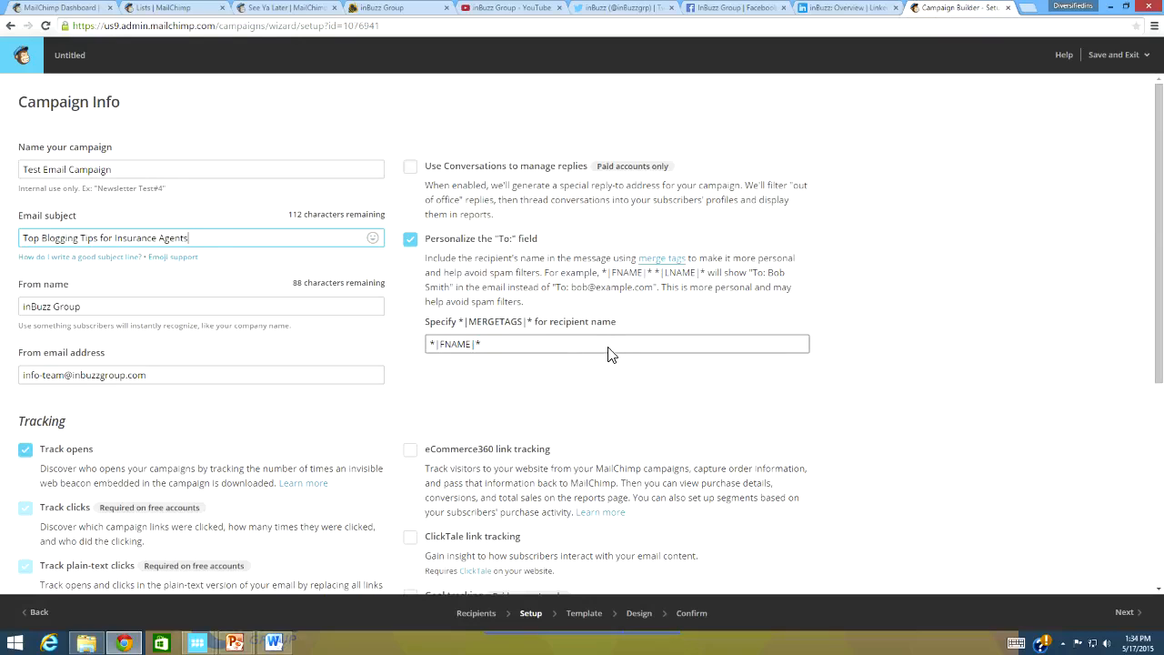
drag(1161, 225, 1163, 452)
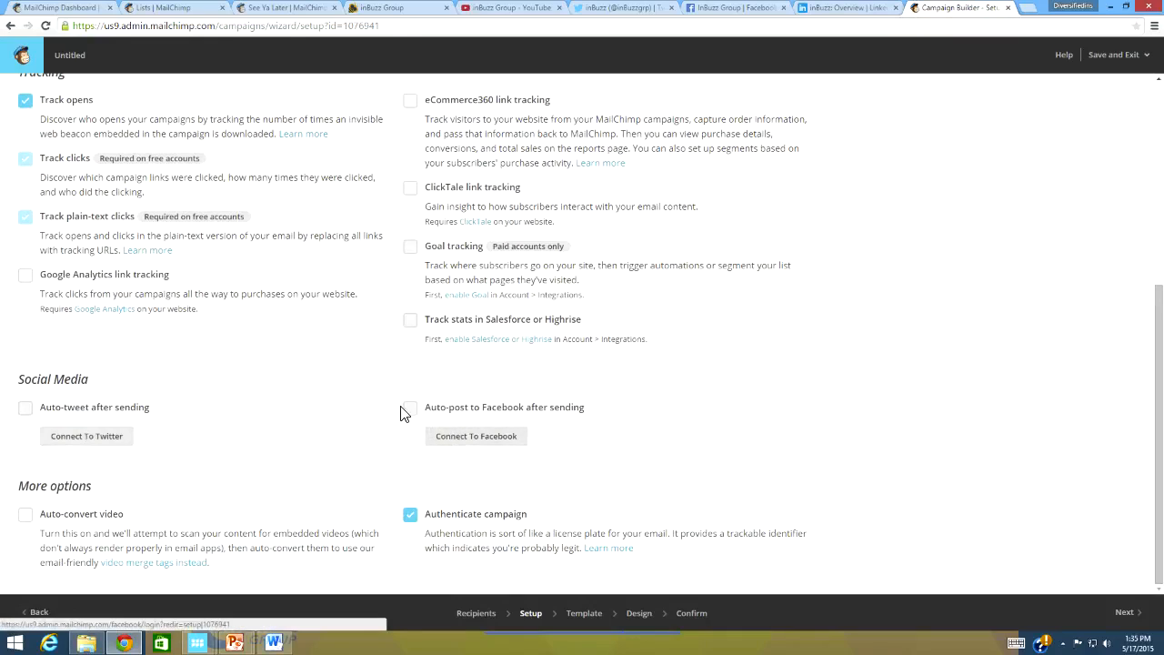
drag(1158, 336, 1083, 562)
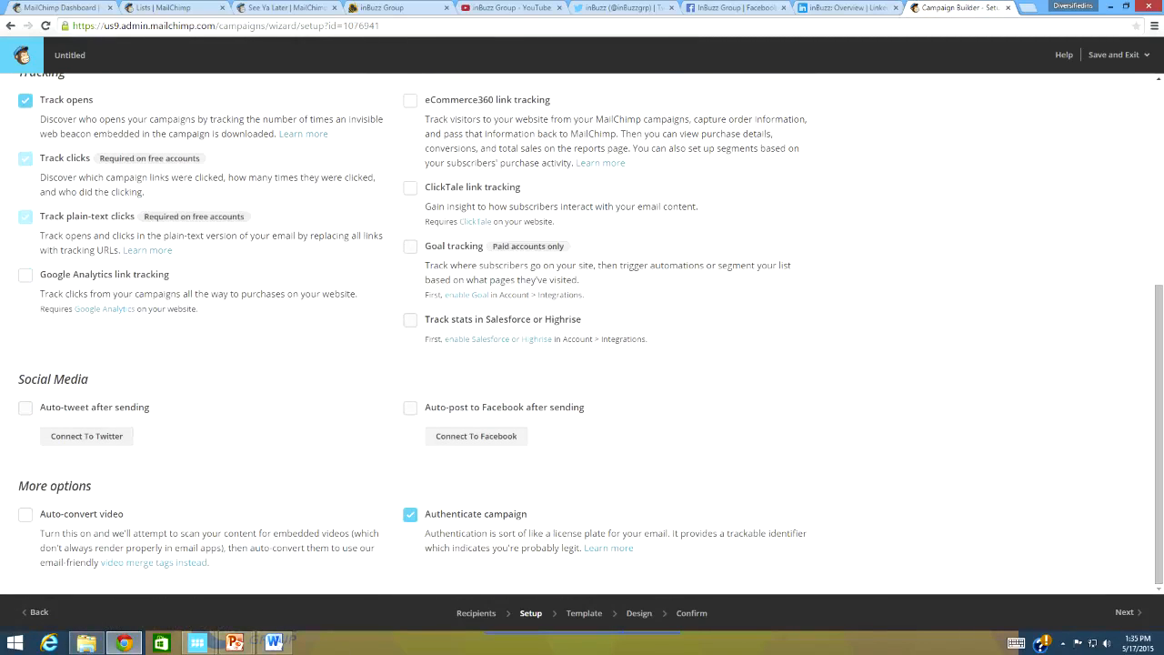
click(1125, 613)
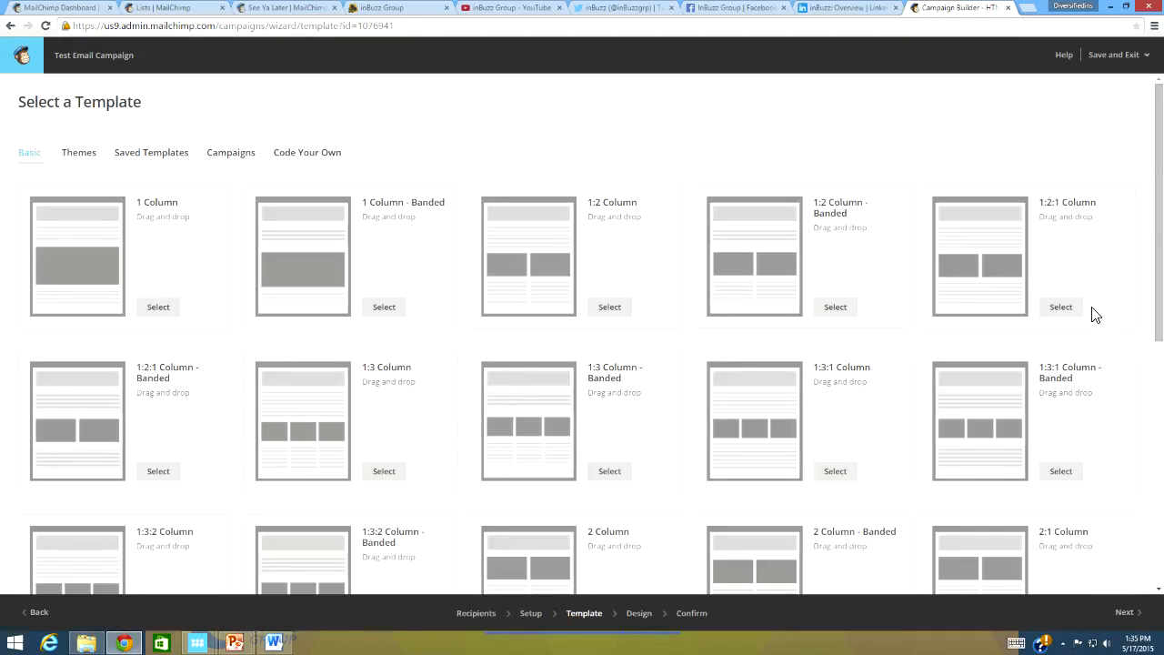
Look through the basic templates and choose the 1 Column template for the email
drag(1160, 228, 1163, 400)
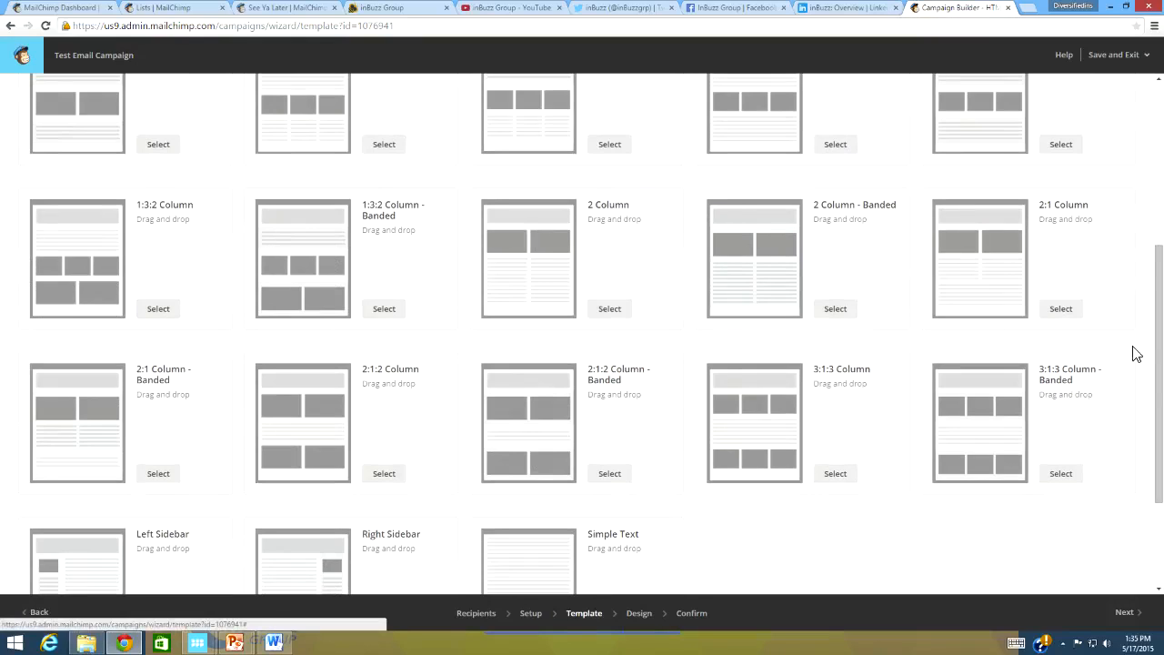
drag(1159, 372, 1159, 419)
drag(1140, 321, 1085, 161)
click(151, 312)
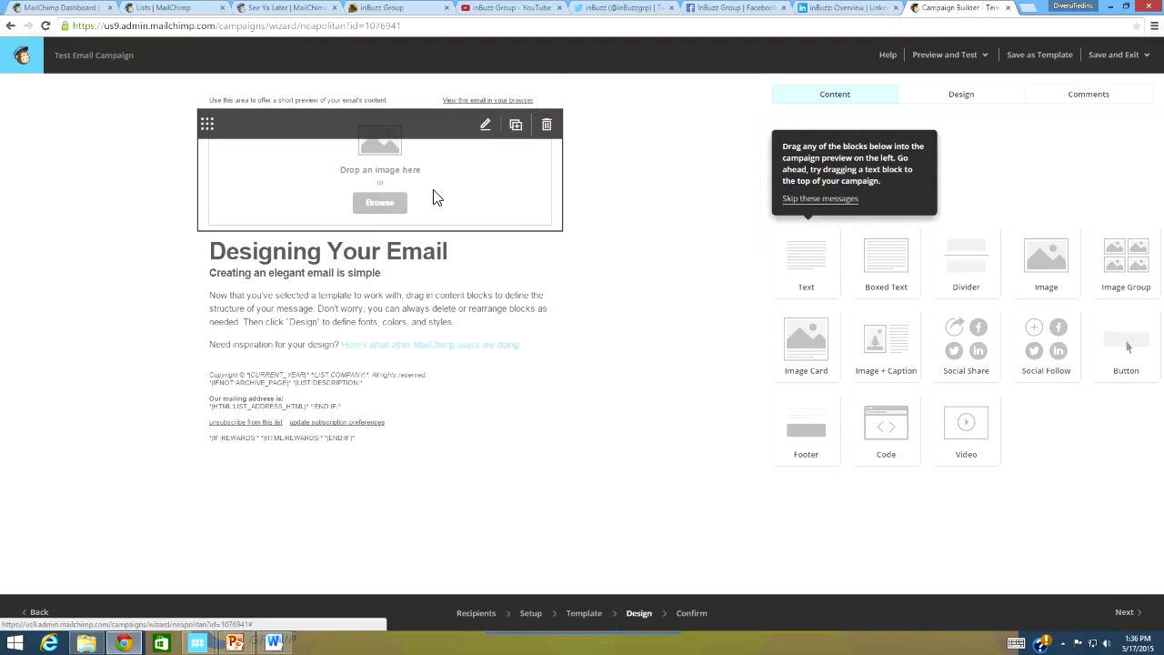
Open the email's header image block for editing and browse the images stored in the File Manager
click(483, 123)
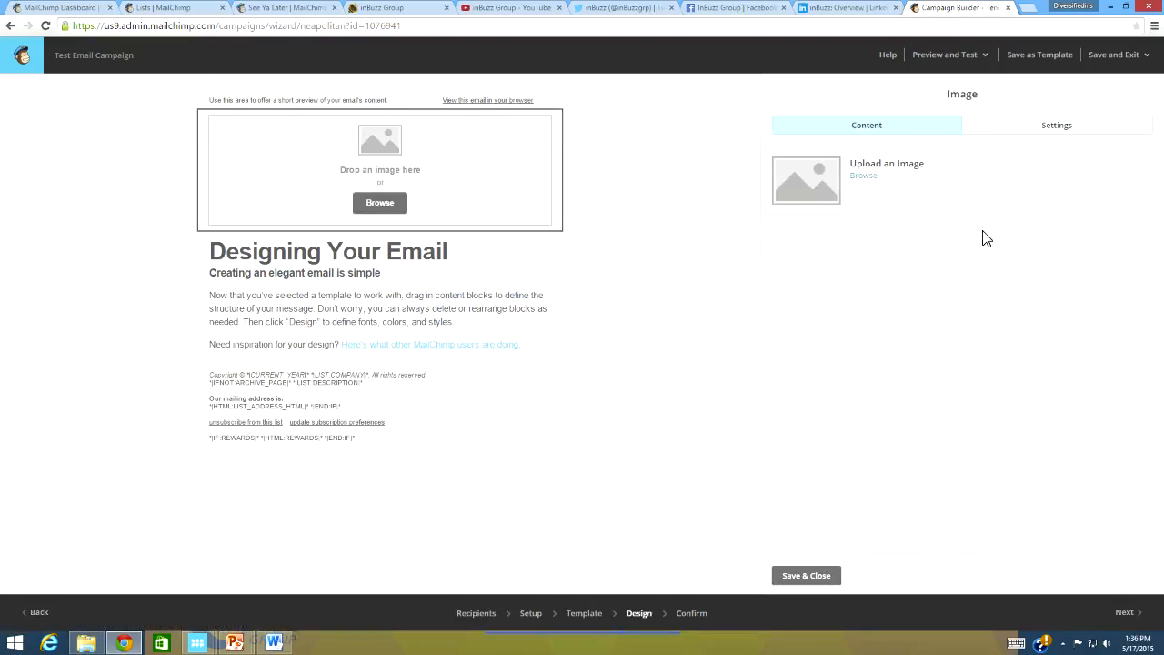
click(864, 175)
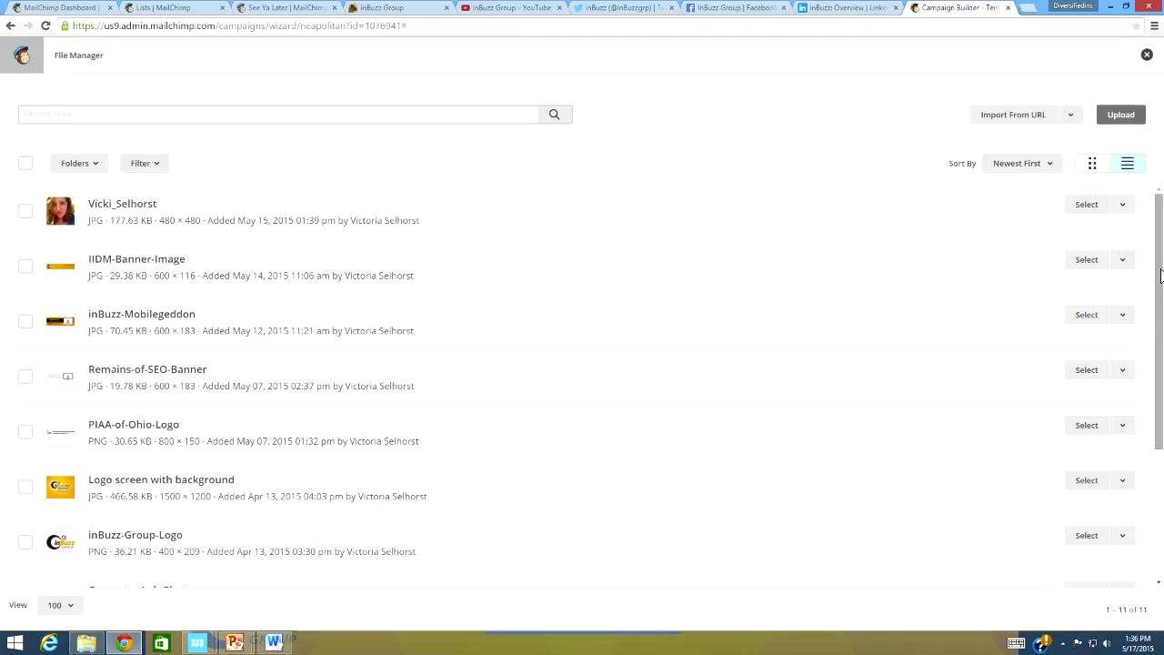
drag(1160, 272, 1160, 427)
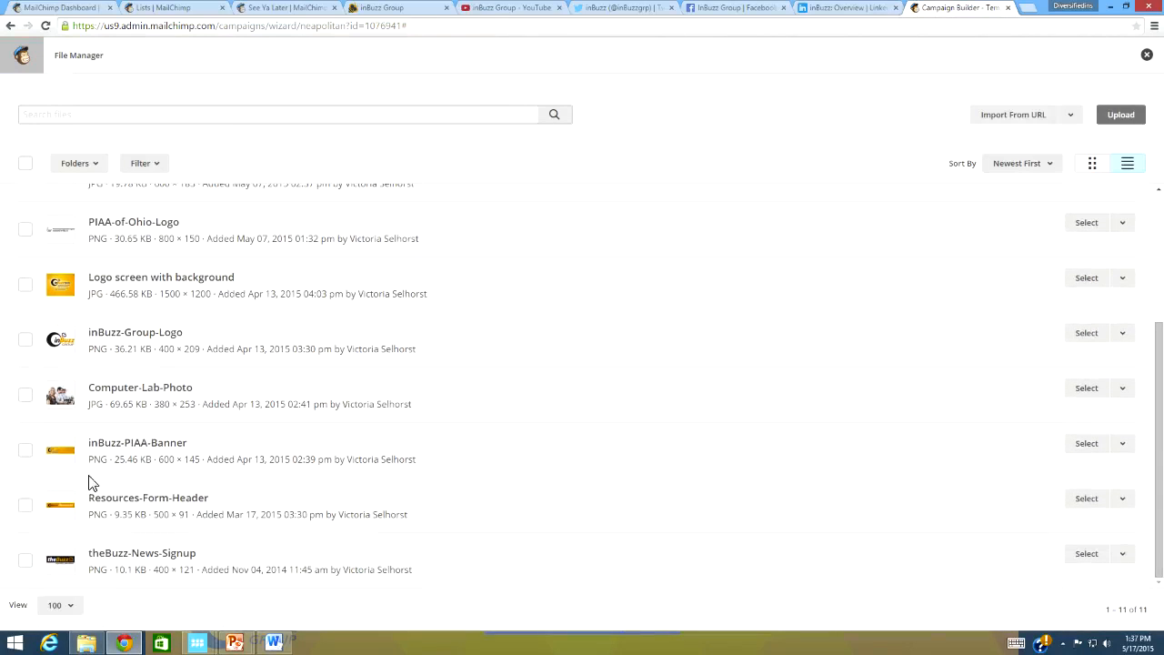
click(24, 452)
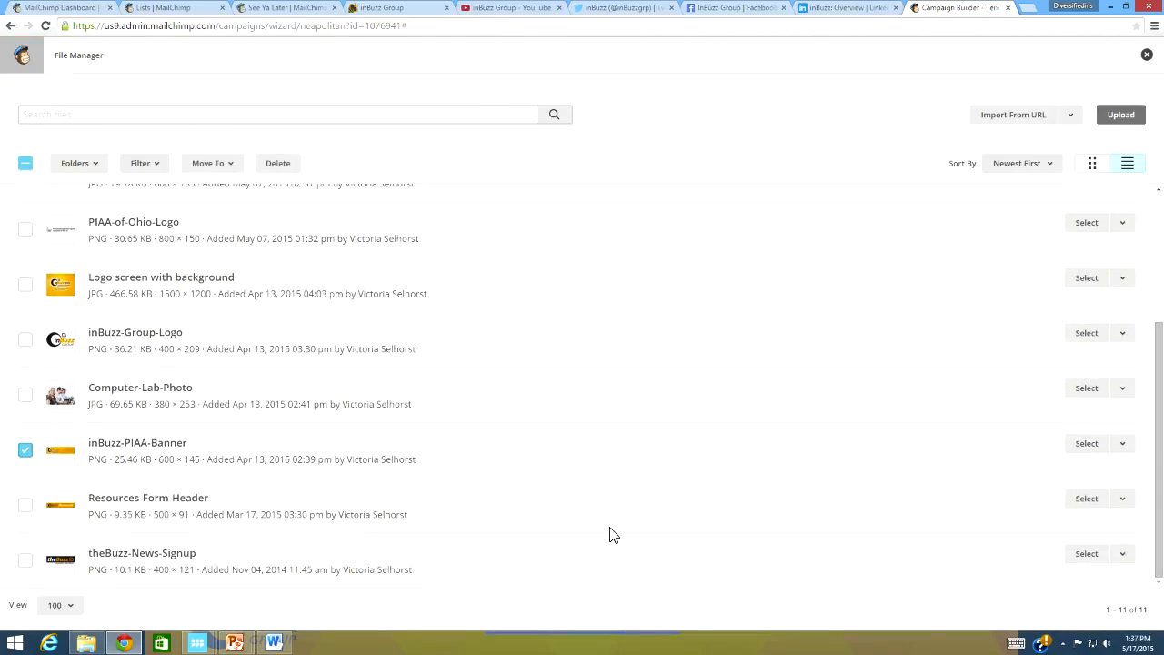
click(25, 450)
drag(1162, 337, 1156, 218)
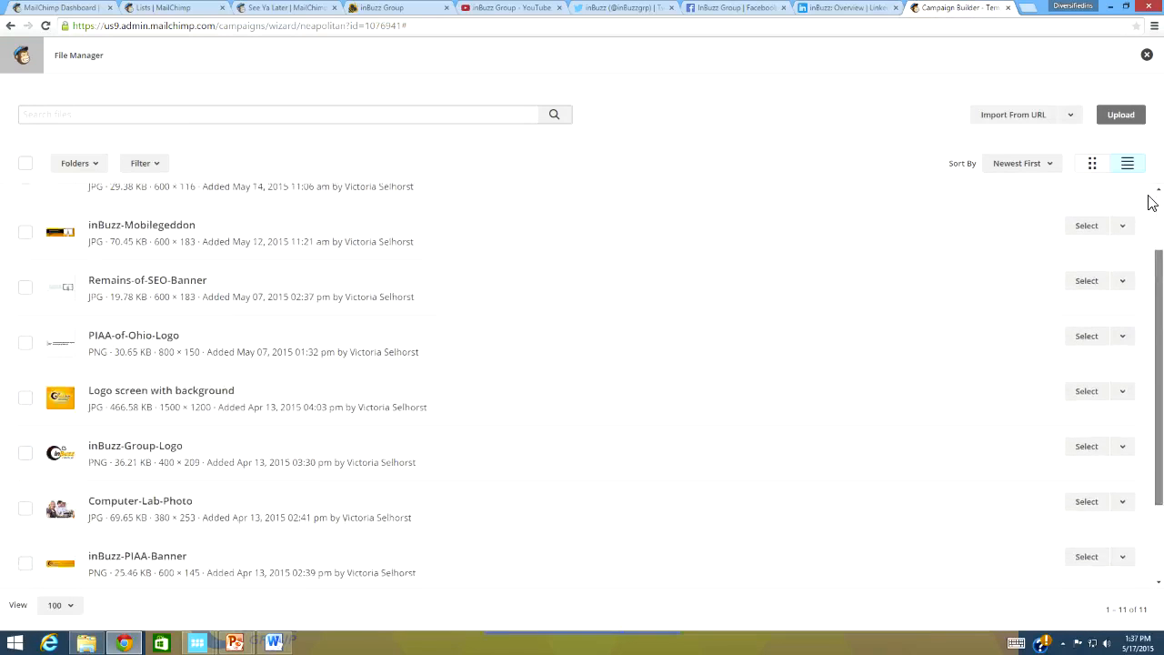
Upload IIDM-Banner-Image from the How to Create Email folder in Educational Videos on Removable Disk (E:) as the header image
click(1122, 119)
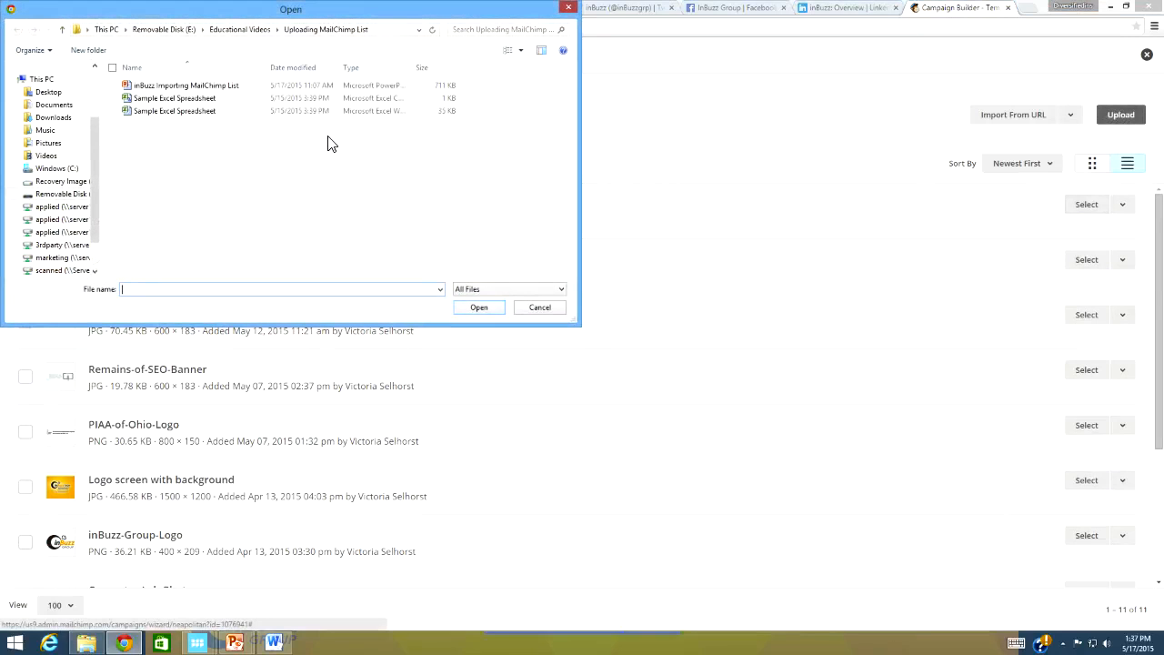
click(59, 194)
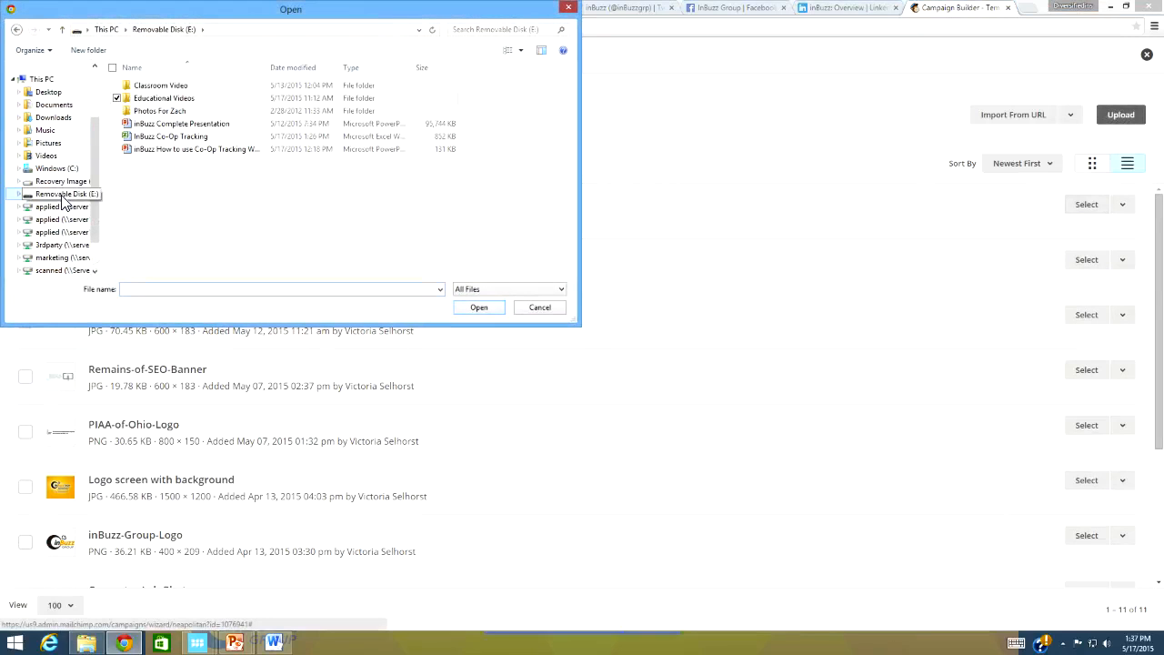
double_click(164, 100)
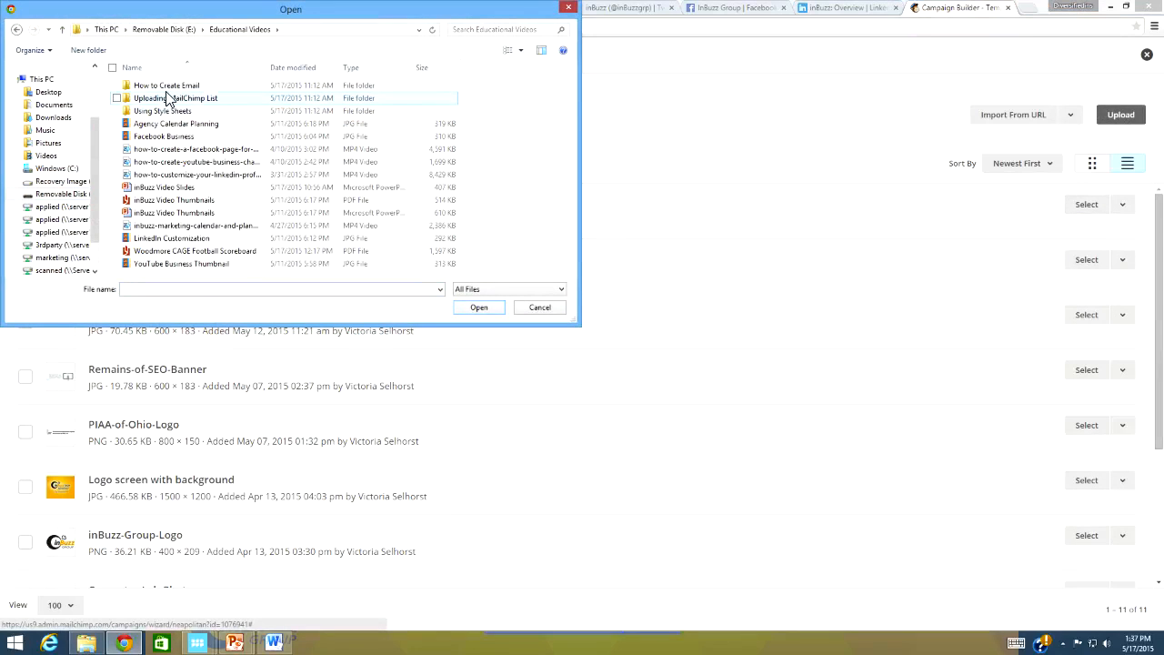
double_click(170, 86)
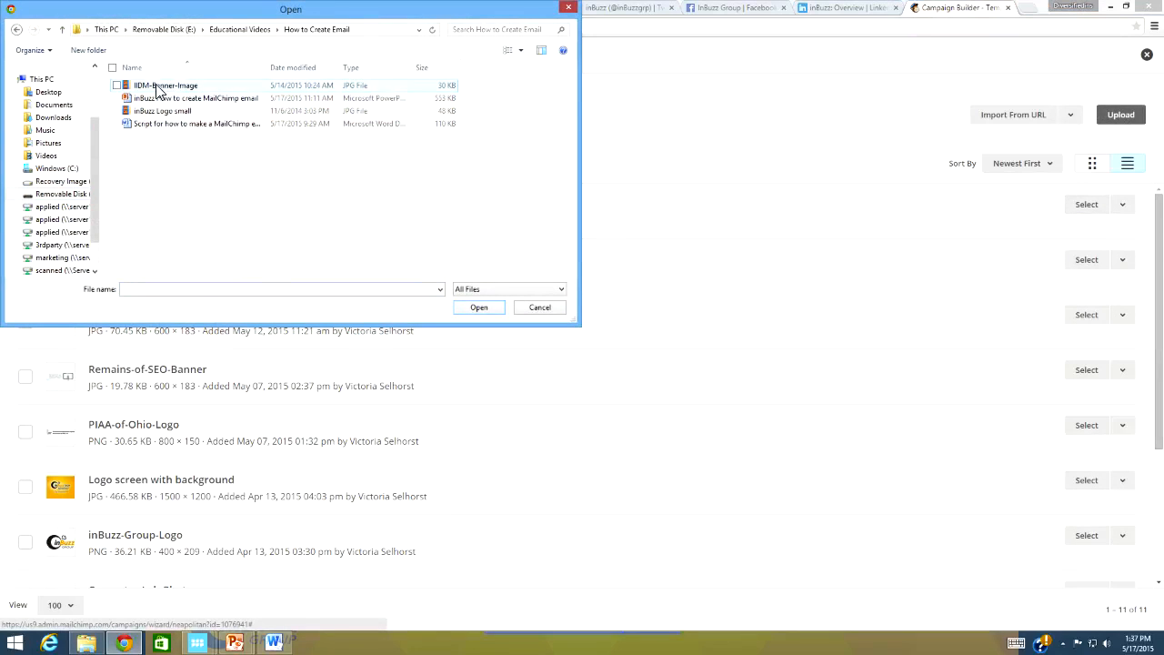
click(157, 85)
click(479, 308)
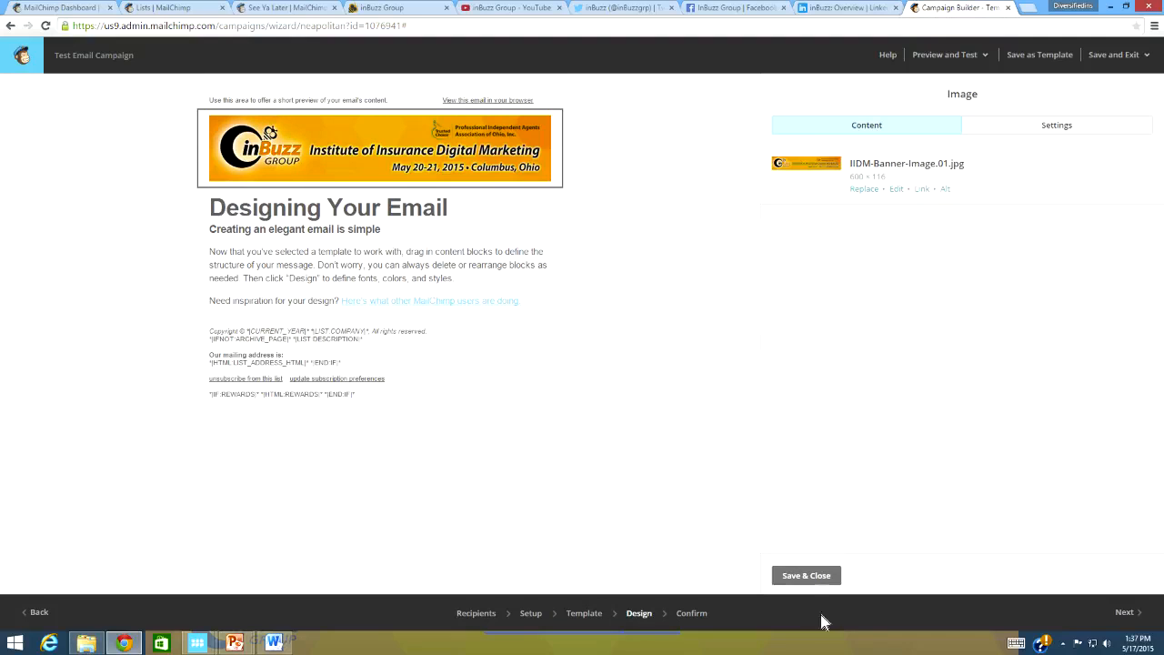
Start adding a web link to the banner image and copy the address of the inBuzz Group website's home page
click(923, 190)
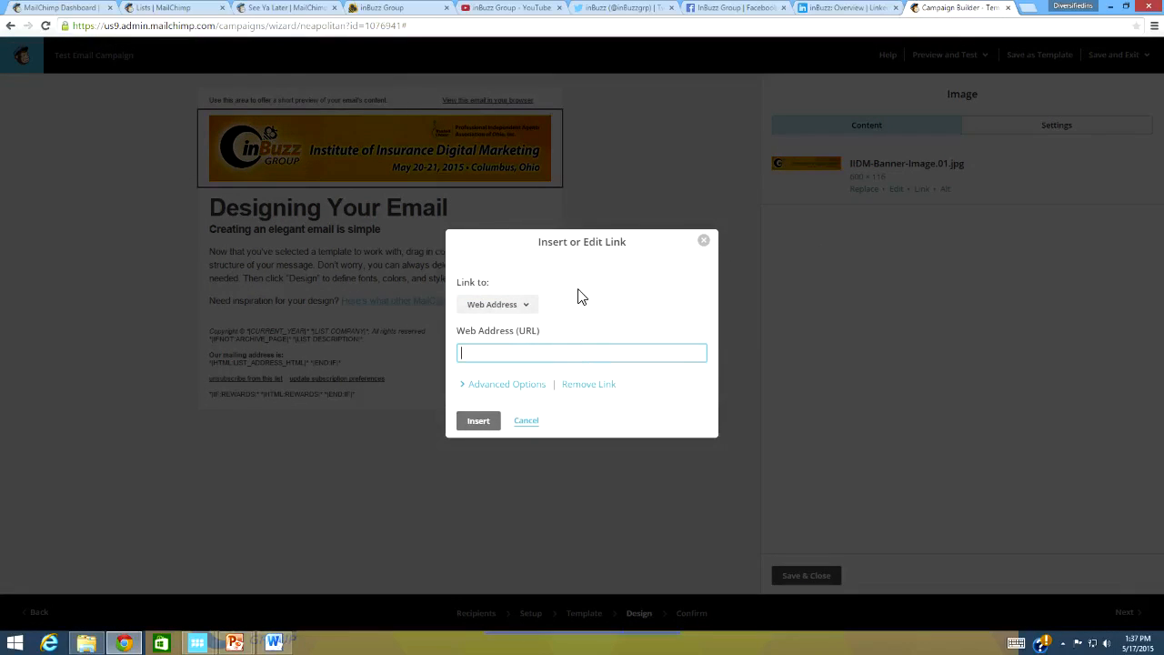
click(389, 11)
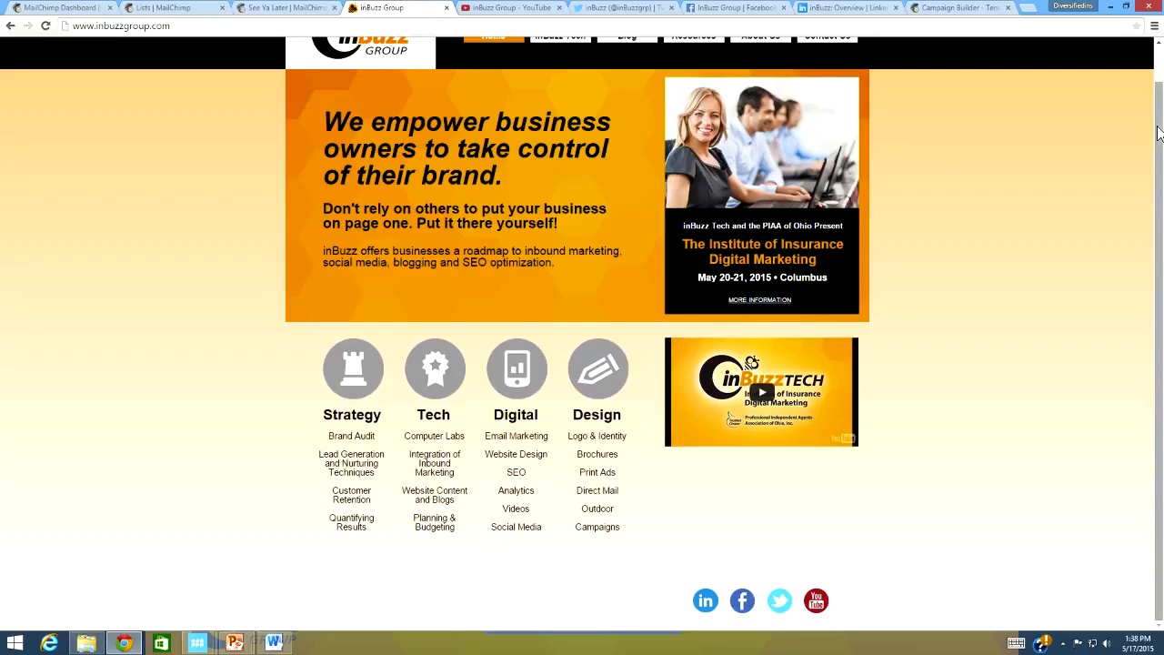
scroll(1159, 136, up, 1)
click(126, 28)
key(ctrl+c)
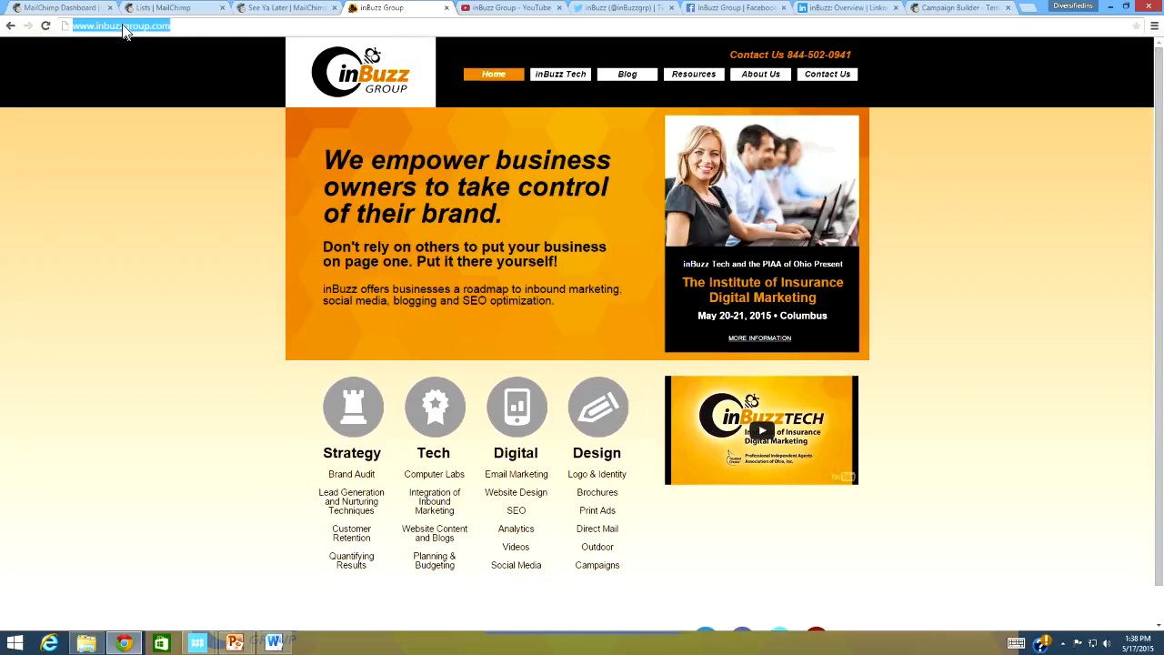
right_click(174, 34)
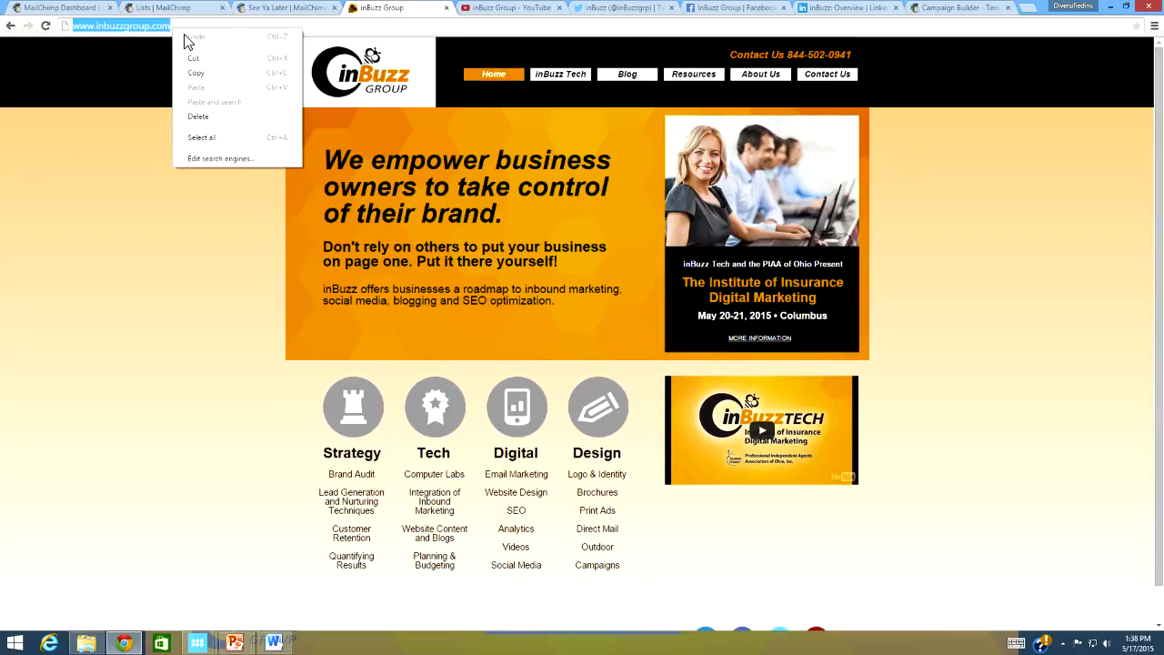
click(91, 9)
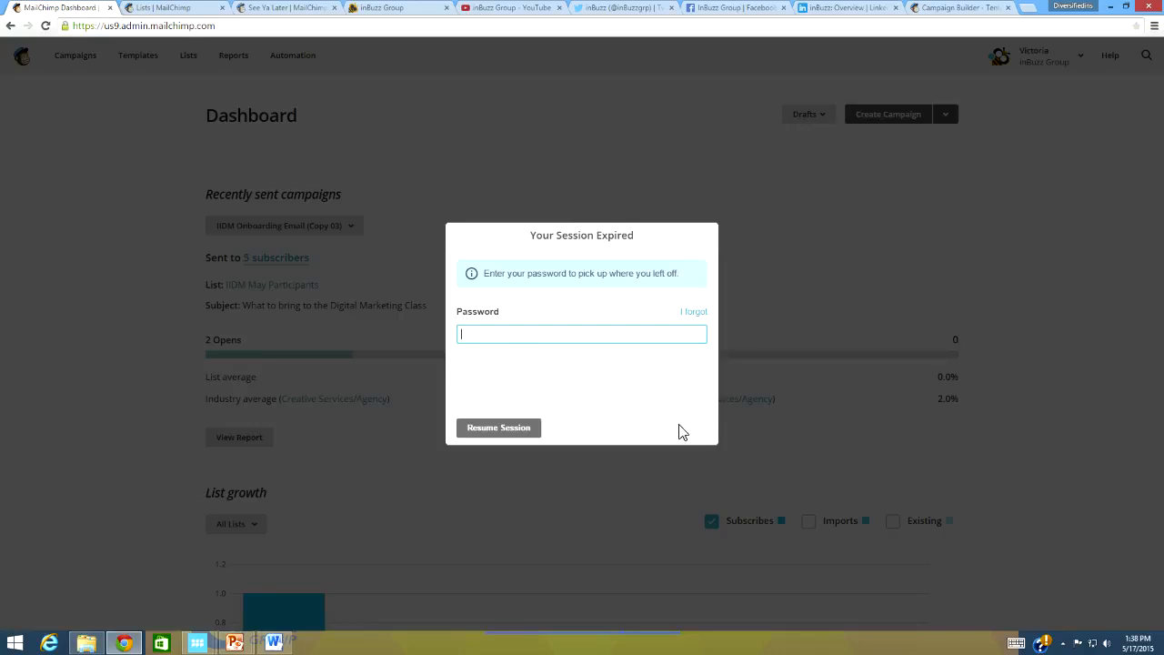
click(257, 11)
click(189, 11)
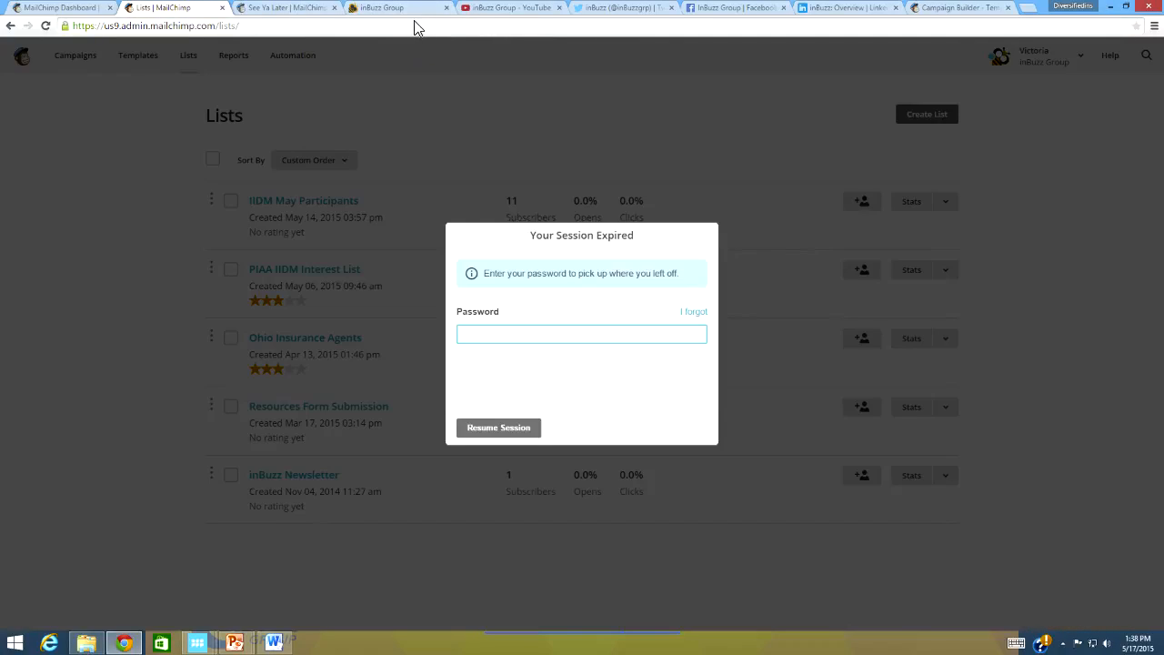
click(940, 11)
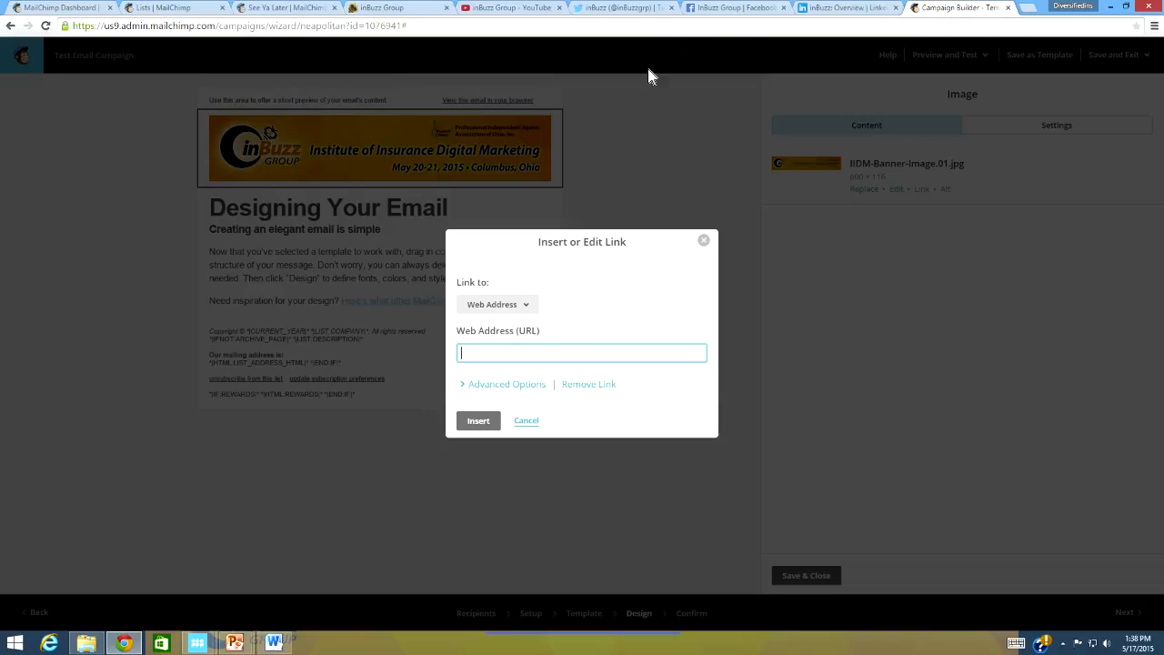
right_click(496, 352)
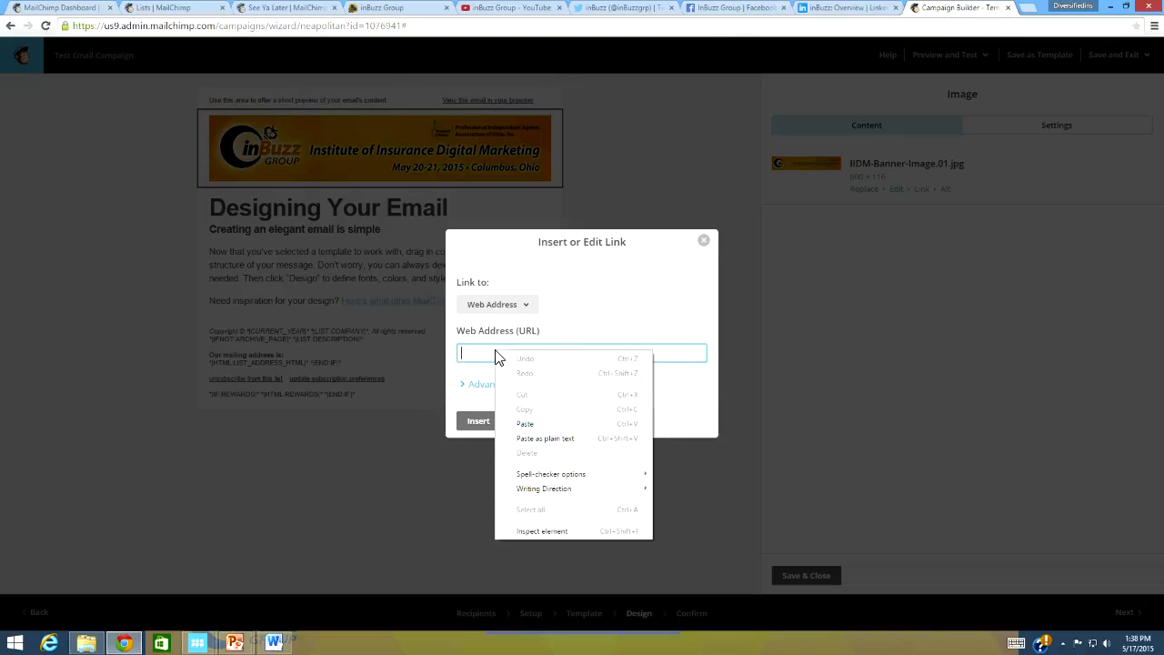
click(526, 424)
click(461, 389)
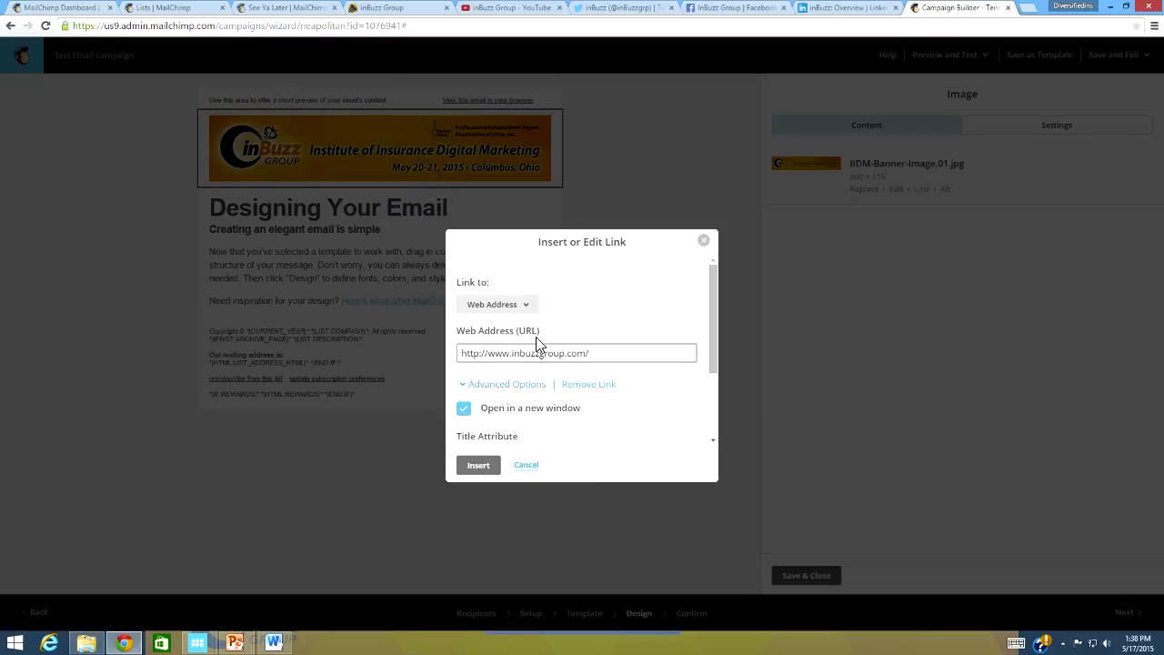
click(478, 466)
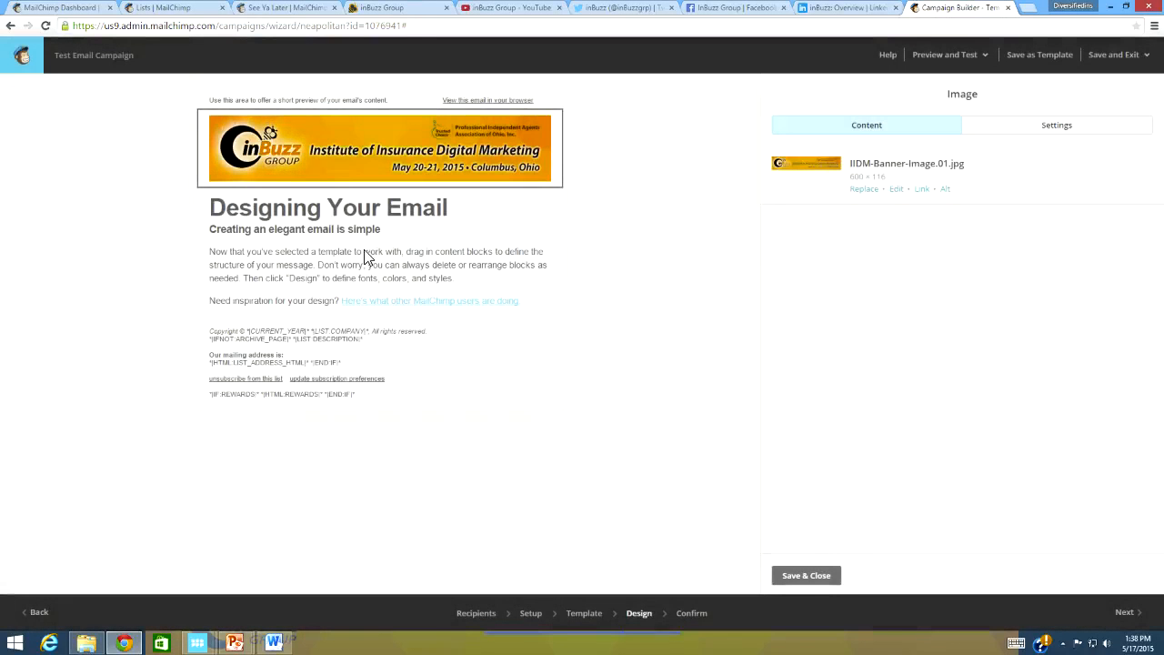
Set the banner image's alt text to "Institute of Insurance Digital Marketing" and save and close the image block
click(946, 190)
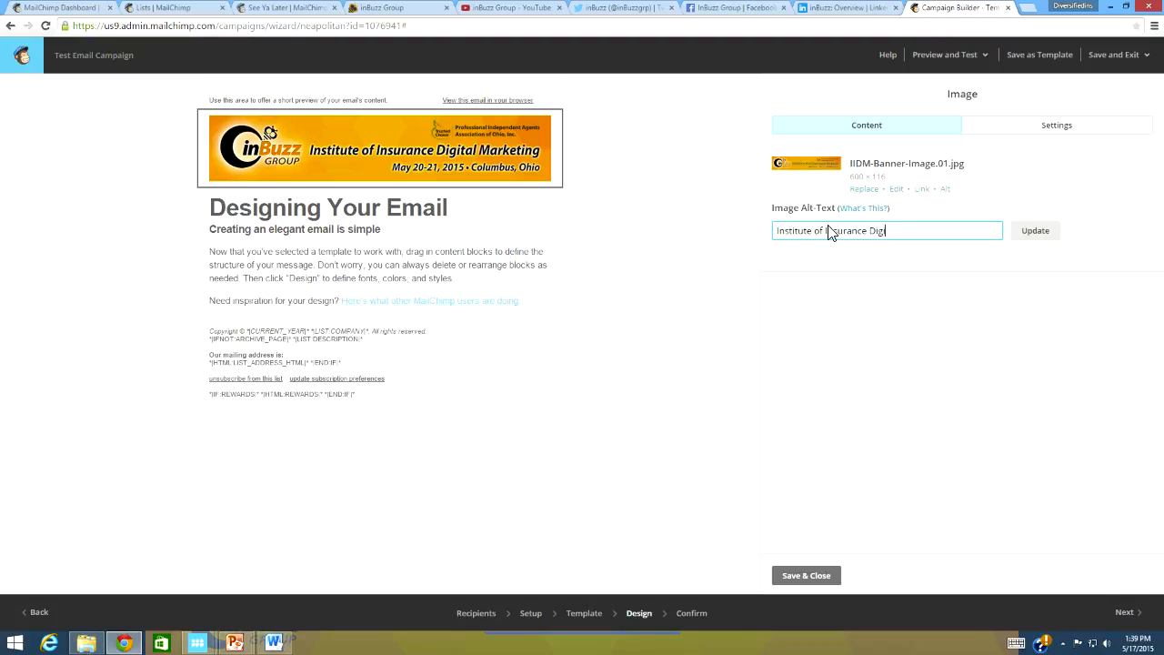
text(ing)
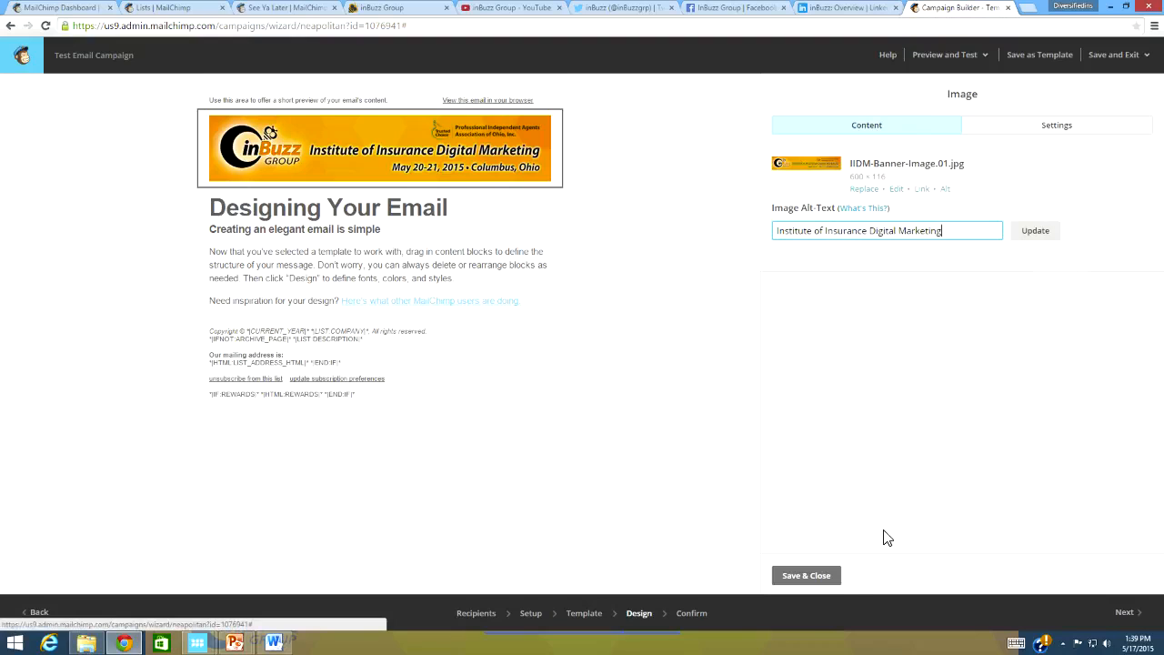
click(809, 577)
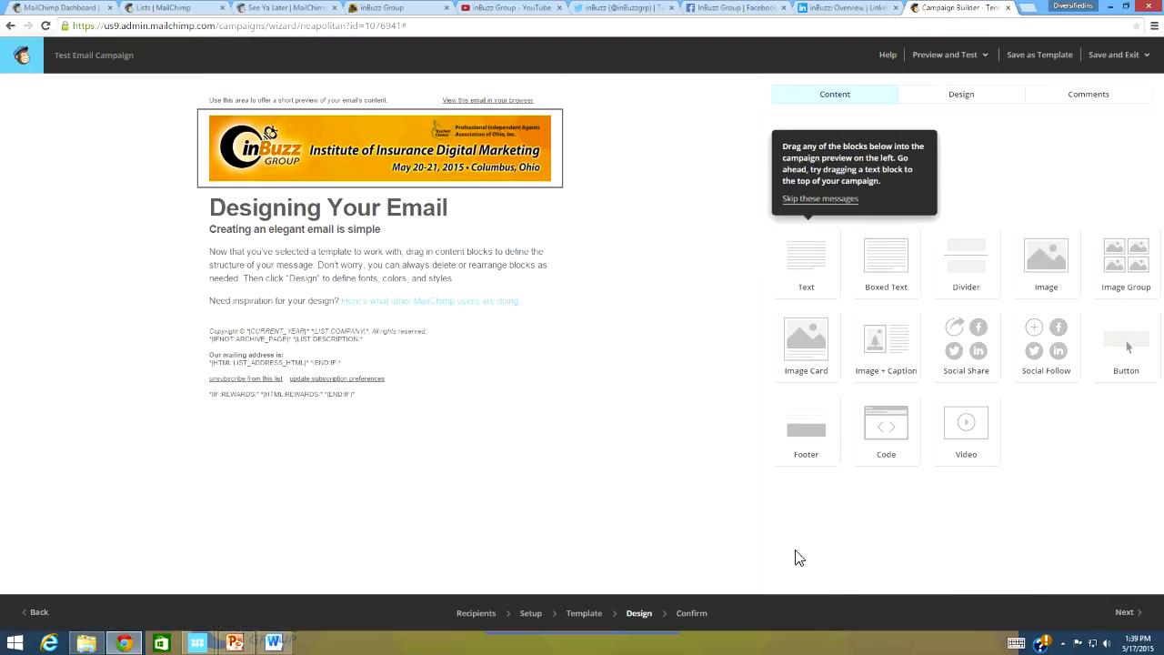
Open the email's text block for editing and replace the heading "Designing Your Email" with "Importance of Blogging"
click(286, 224)
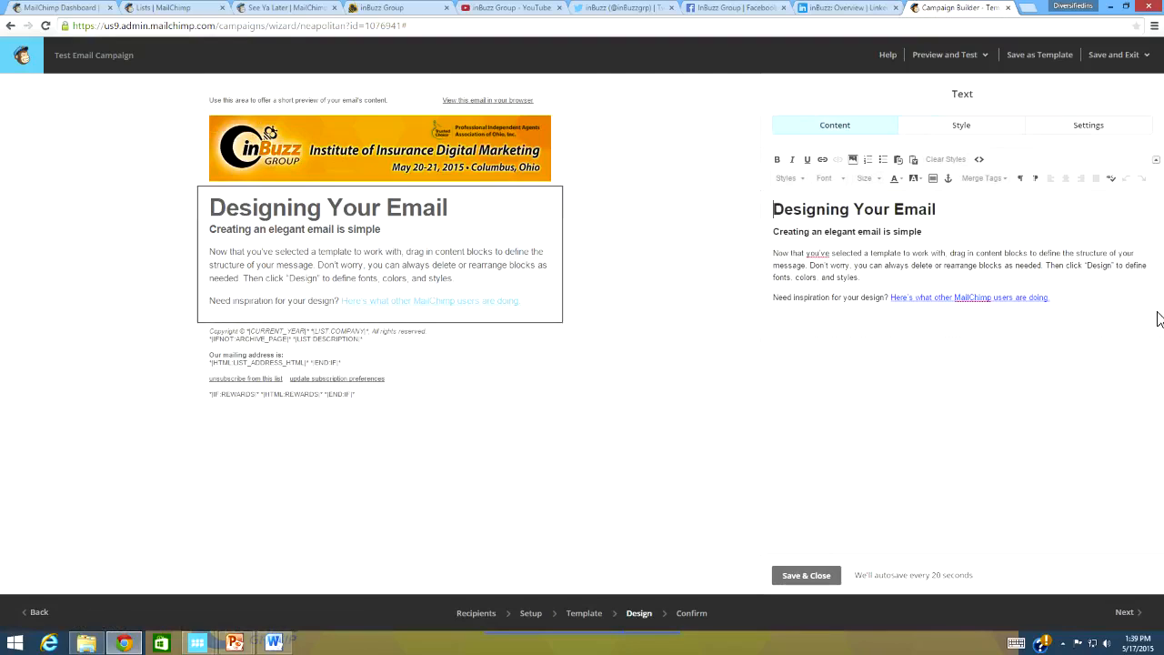
click(948, 213)
drag(896, 215, 725, 213)
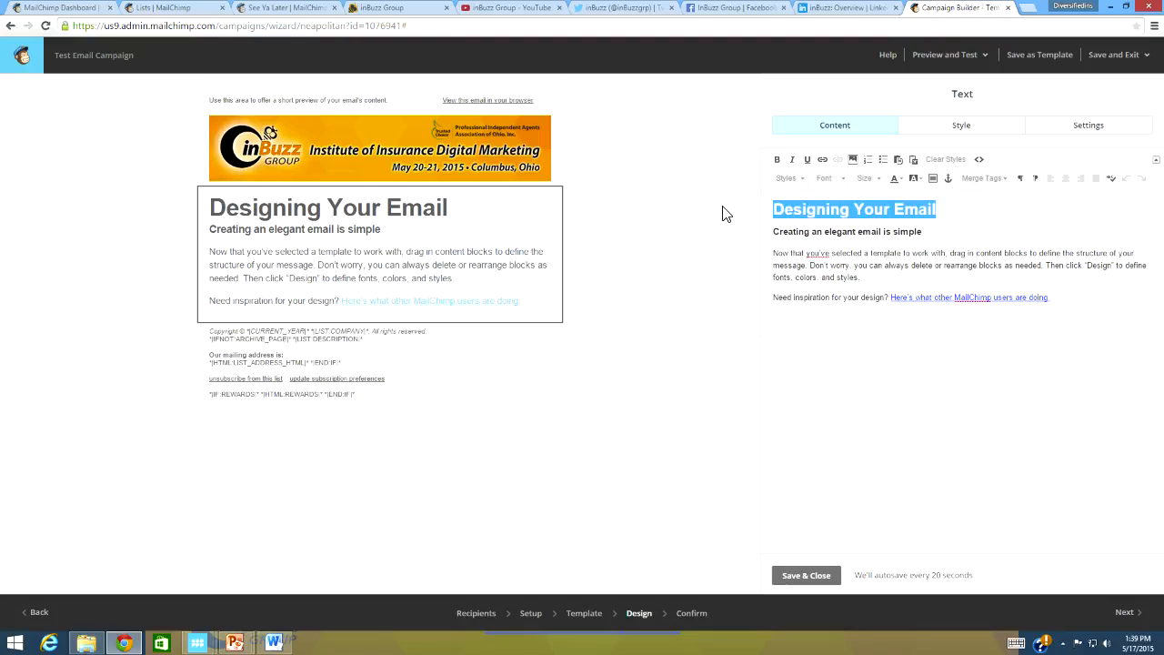
text(Impo)
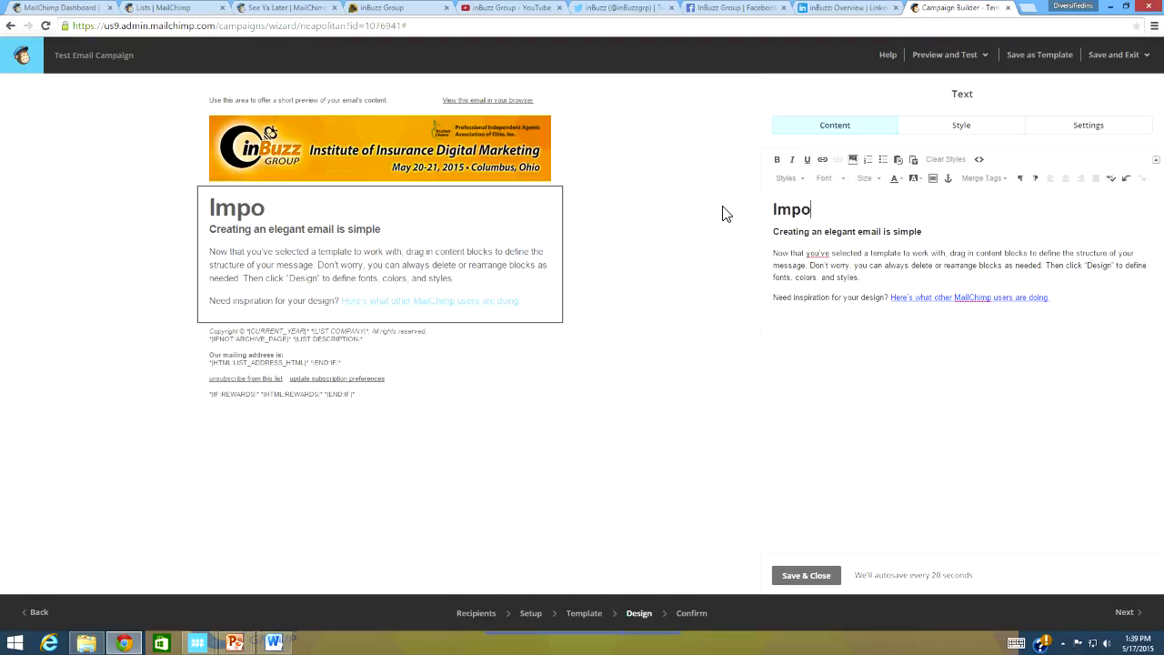
text(rtance of )
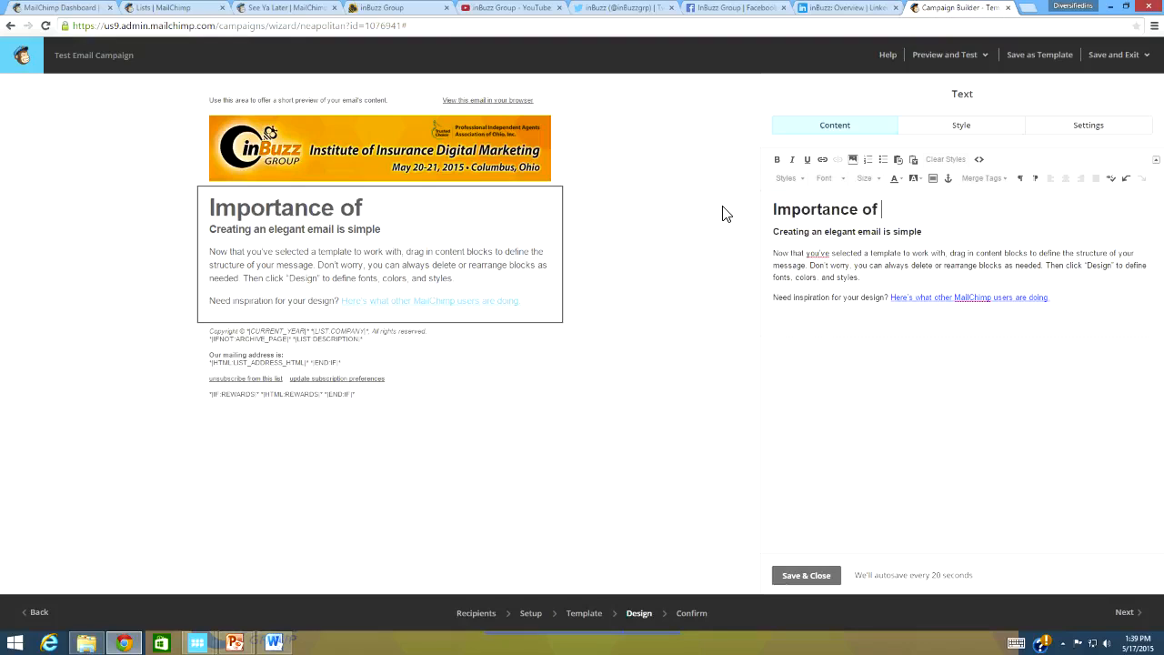
text(Bloggomg)
key(BackSpace)
key(BackSpace)
key(BackSpace)
text(ing)
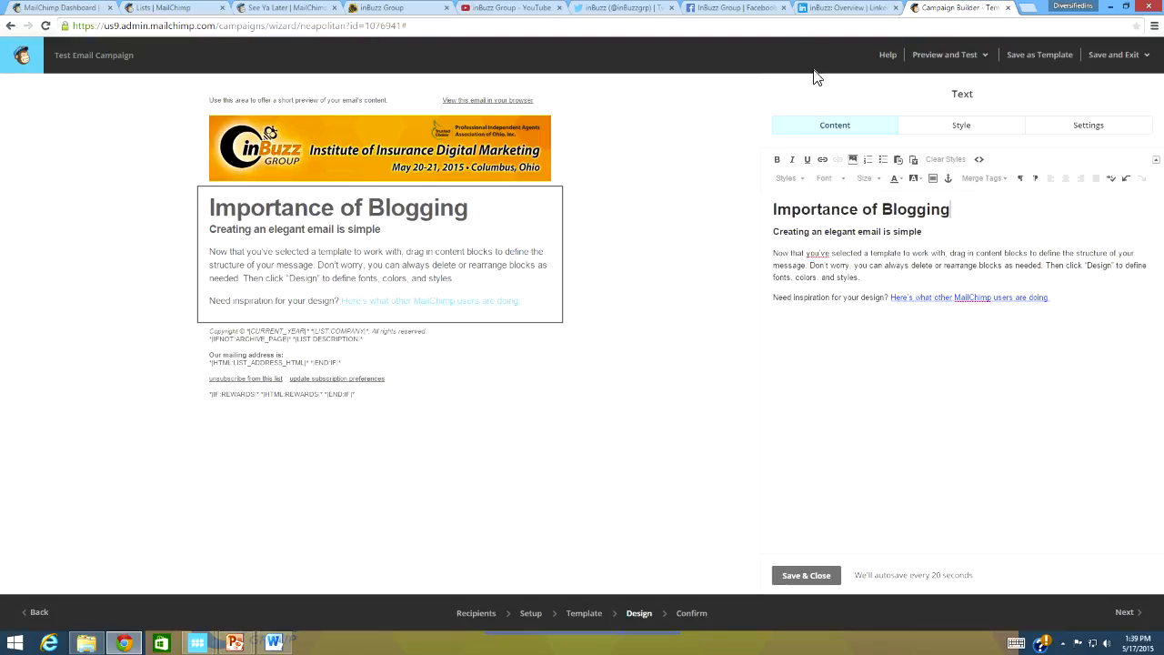
Replace the subheading with "Did you that agencies that blog 15 times or more per month get 5 times more web traffic than agencies that don't blog?"
drag(940, 236, 675, 240)
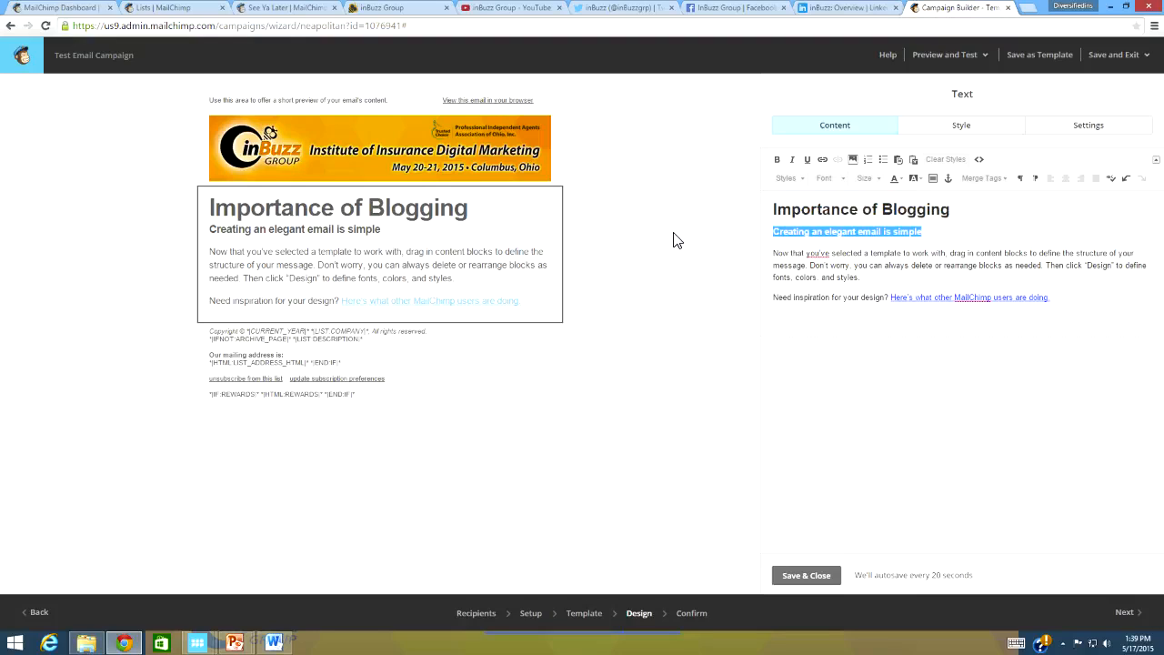
text(Did u)
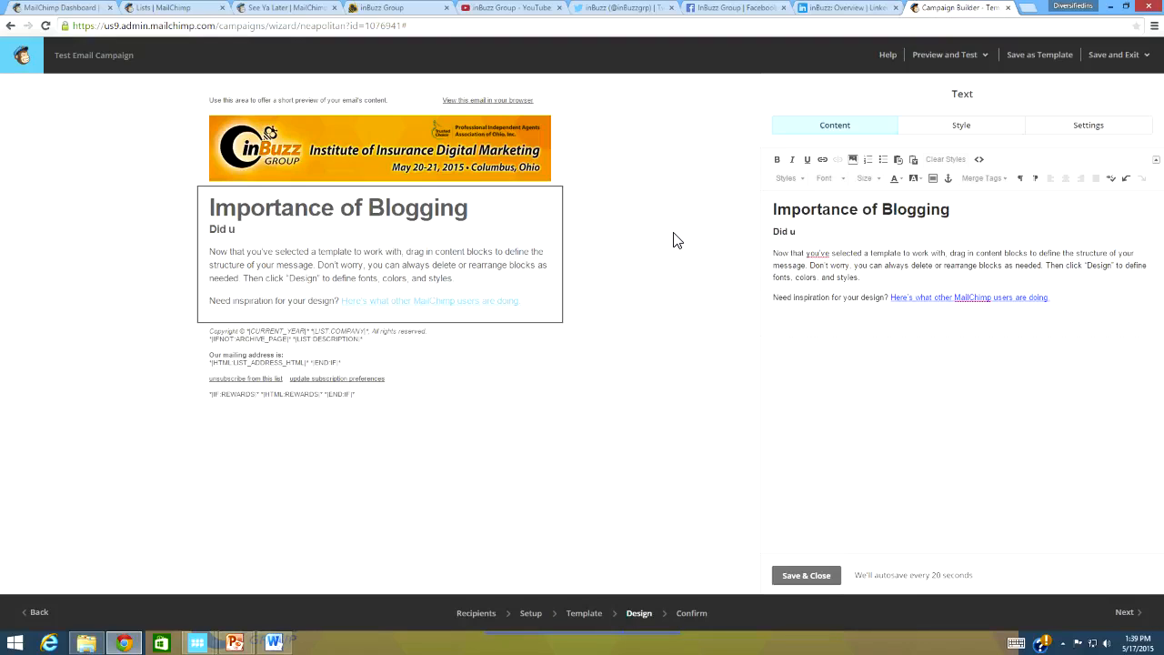
text(ypi)
text(ou)
text( that )
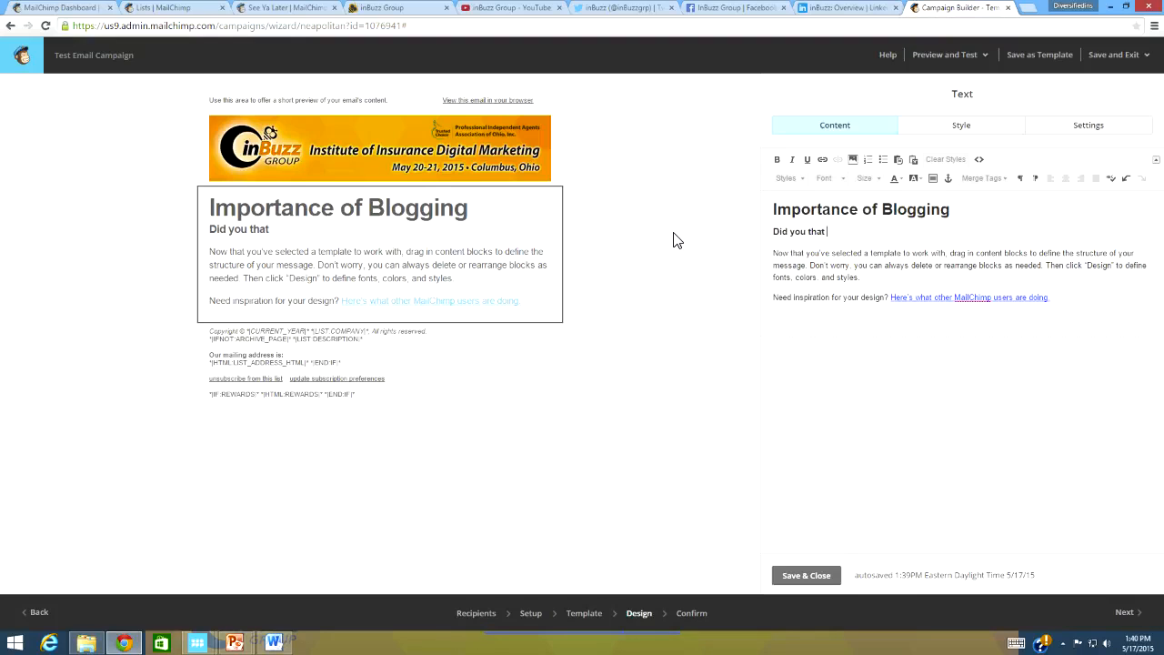
text(agencies that blog)
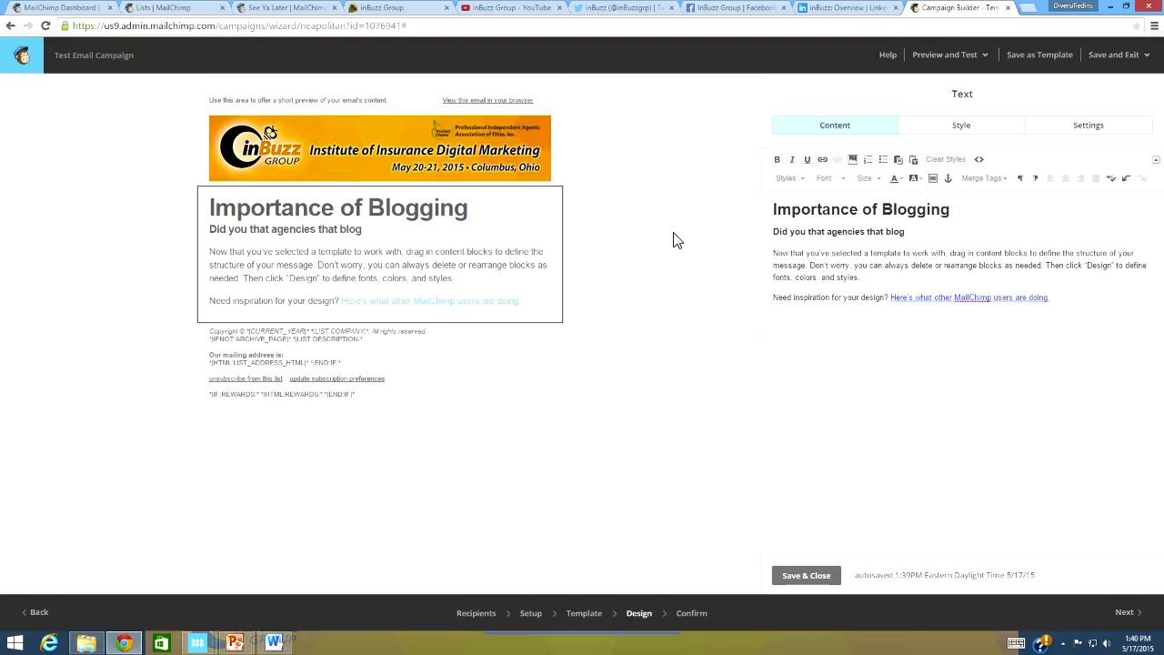
text( 15 times or more per mo)
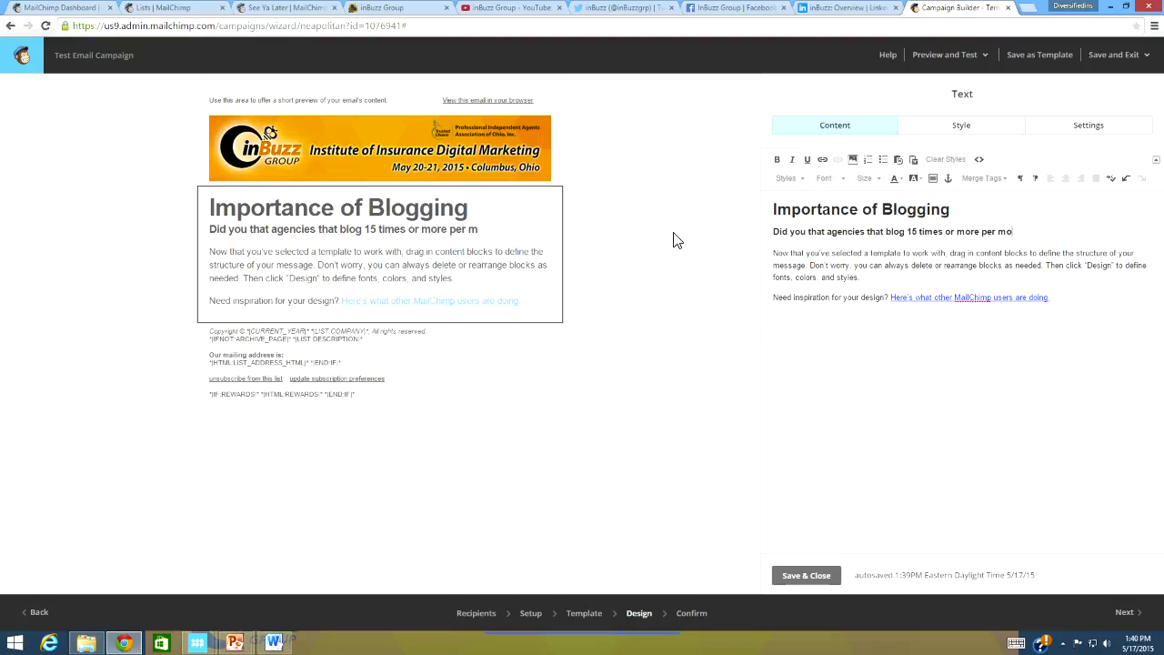
text(nth get 5 times m)
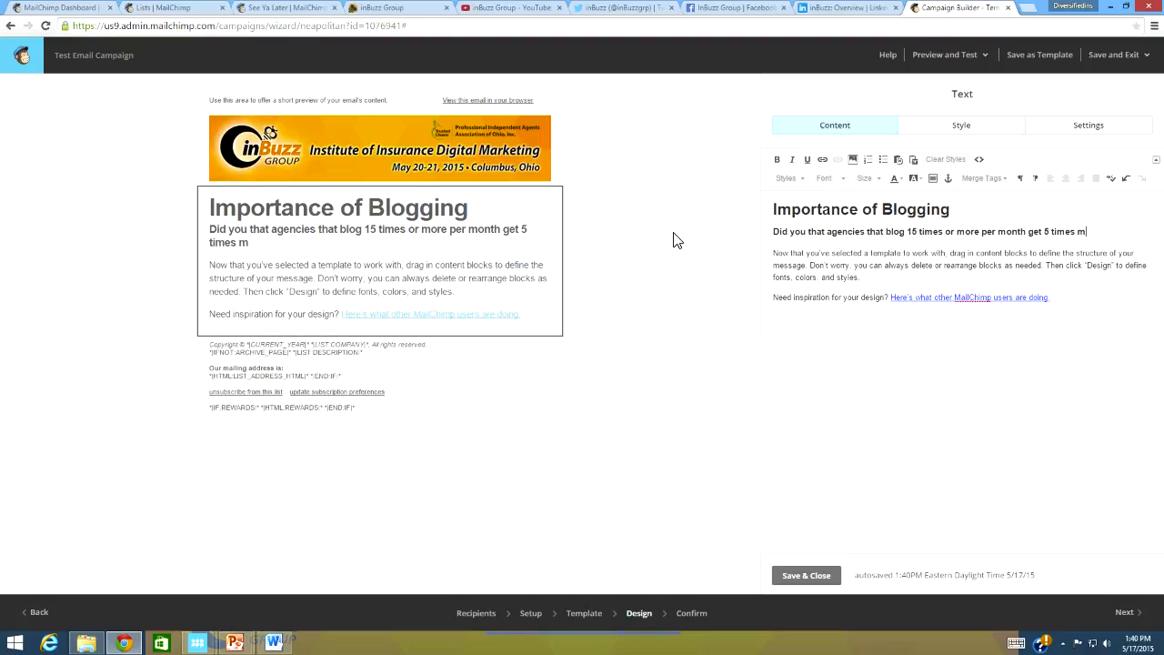
text(ore web traffic than agenc)
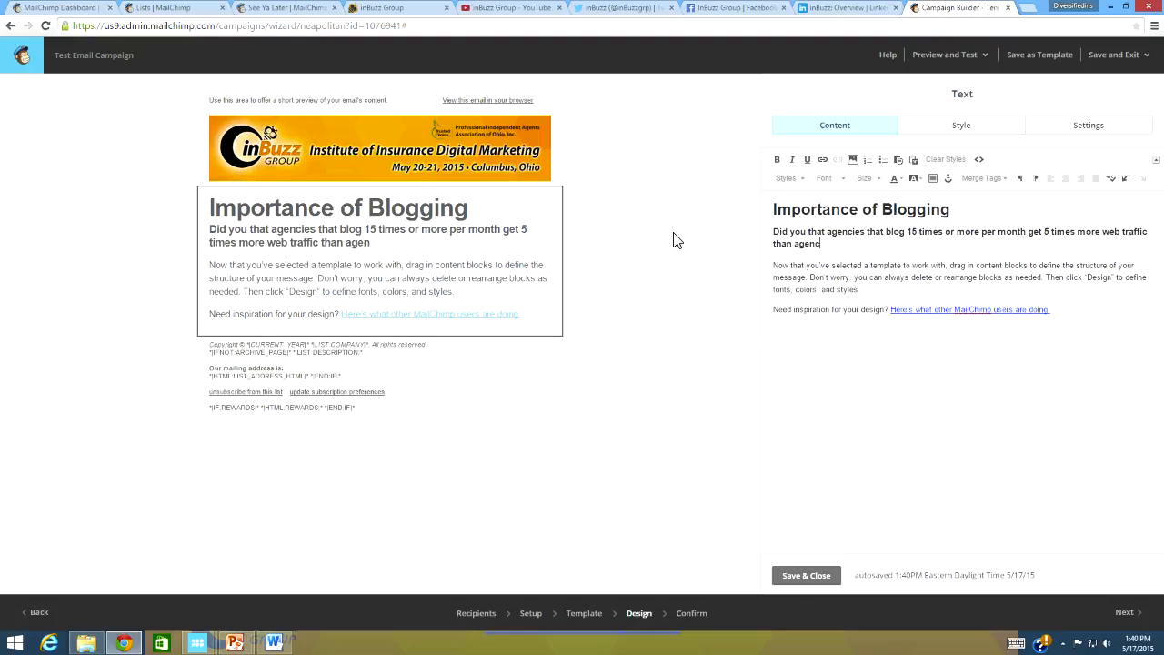
text(ies that don't blog?)
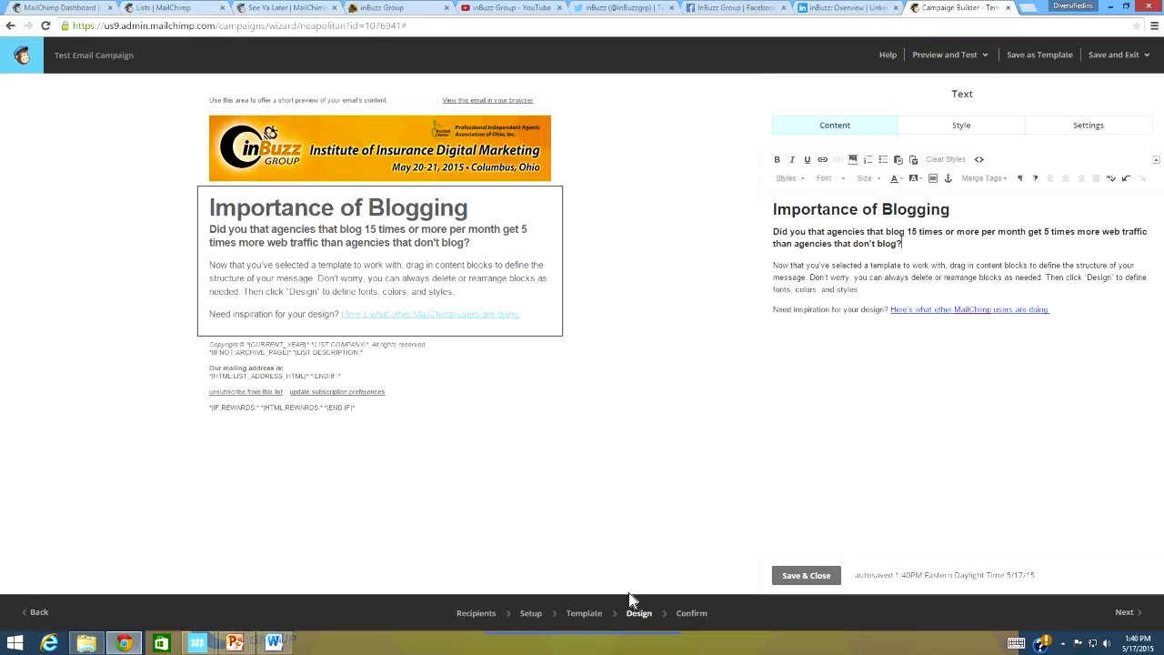
Switch to the Word script document, copy the text from "How can that be?" through the closing signature, and close Word
click(274, 644)
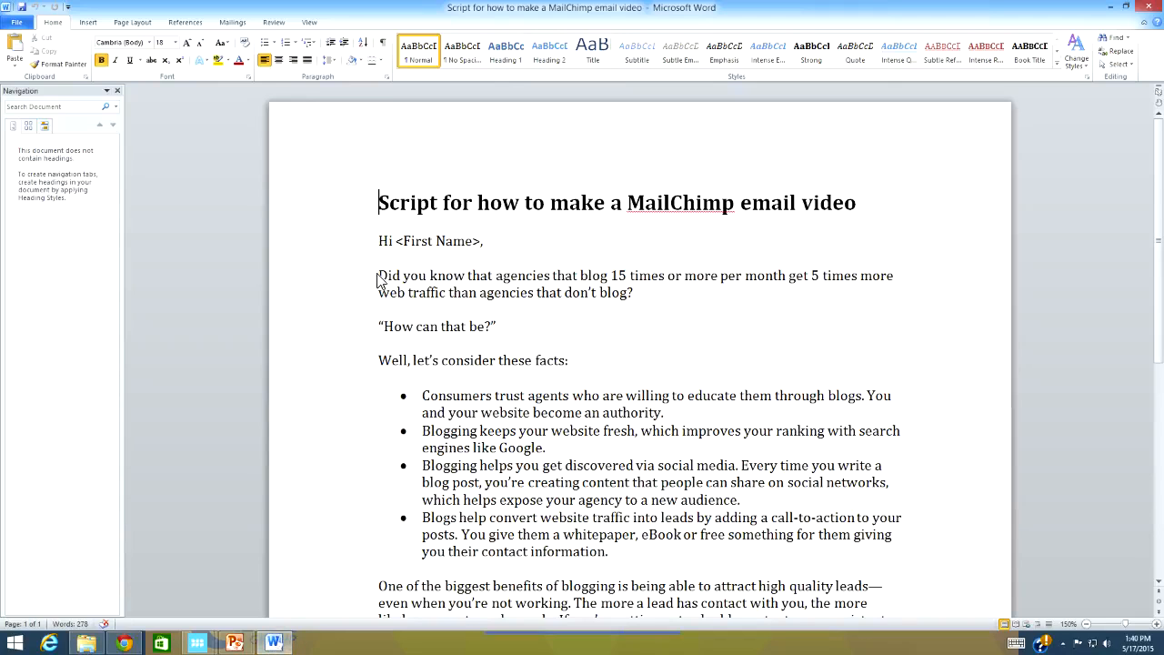
drag(376, 273, 379, 312)
click(377, 330)
key(ctrl+shift+End)
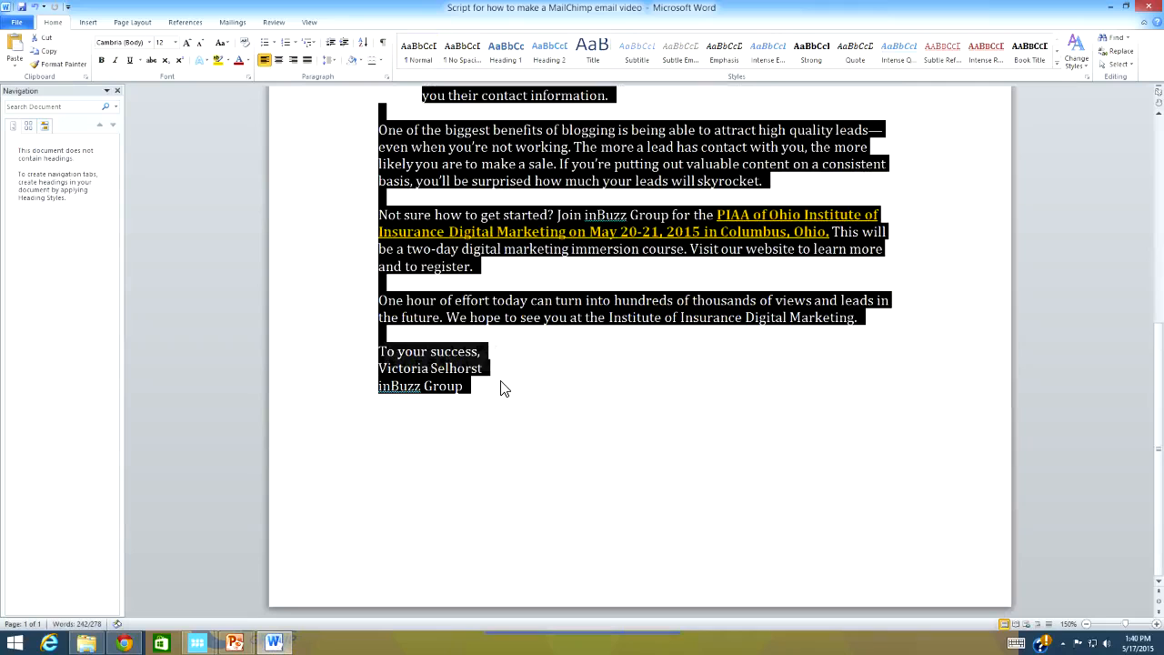
right_click(503, 389)
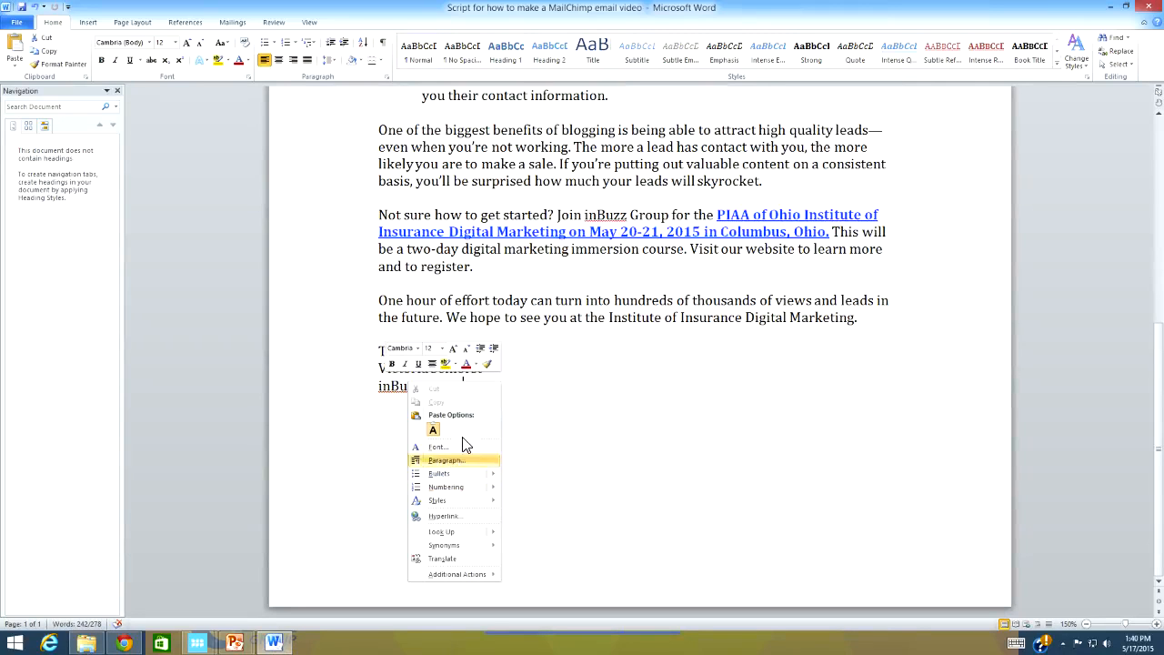
click(405, 311)
drag(495, 420, 372, 330)
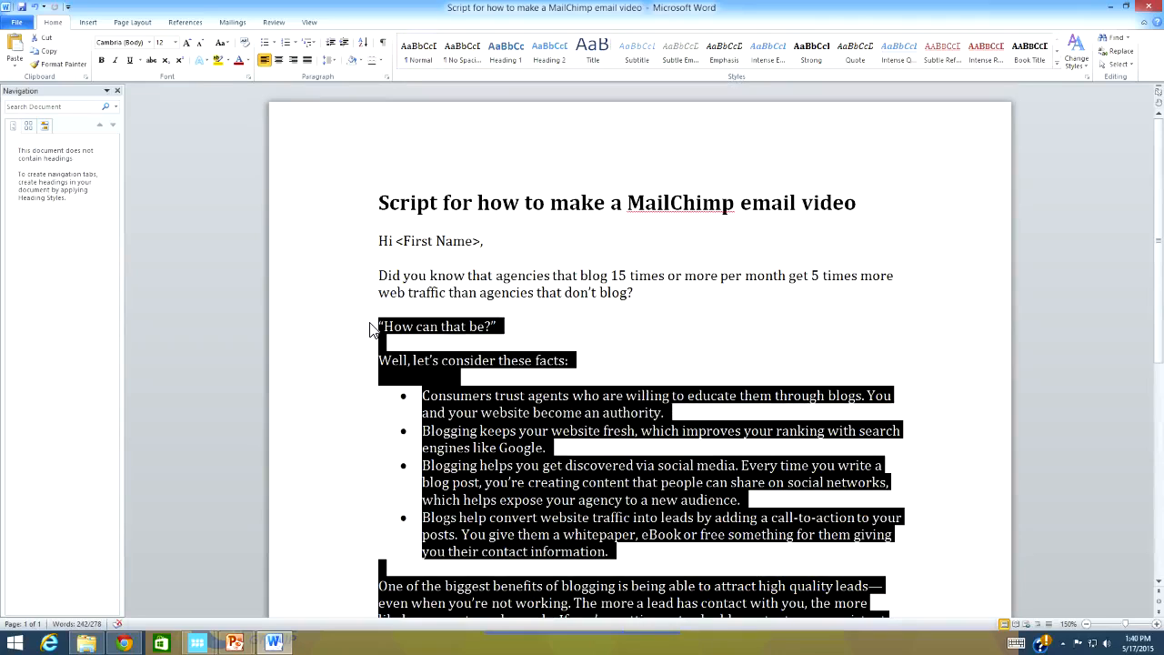
right_click(392, 327)
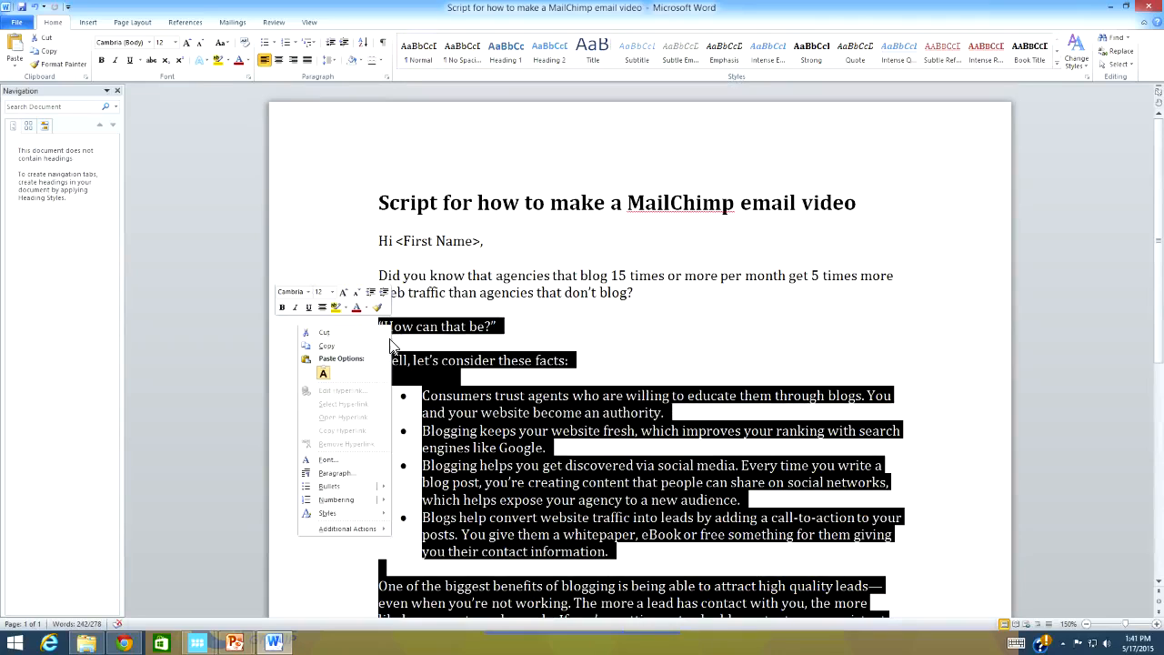
click(334, 343)
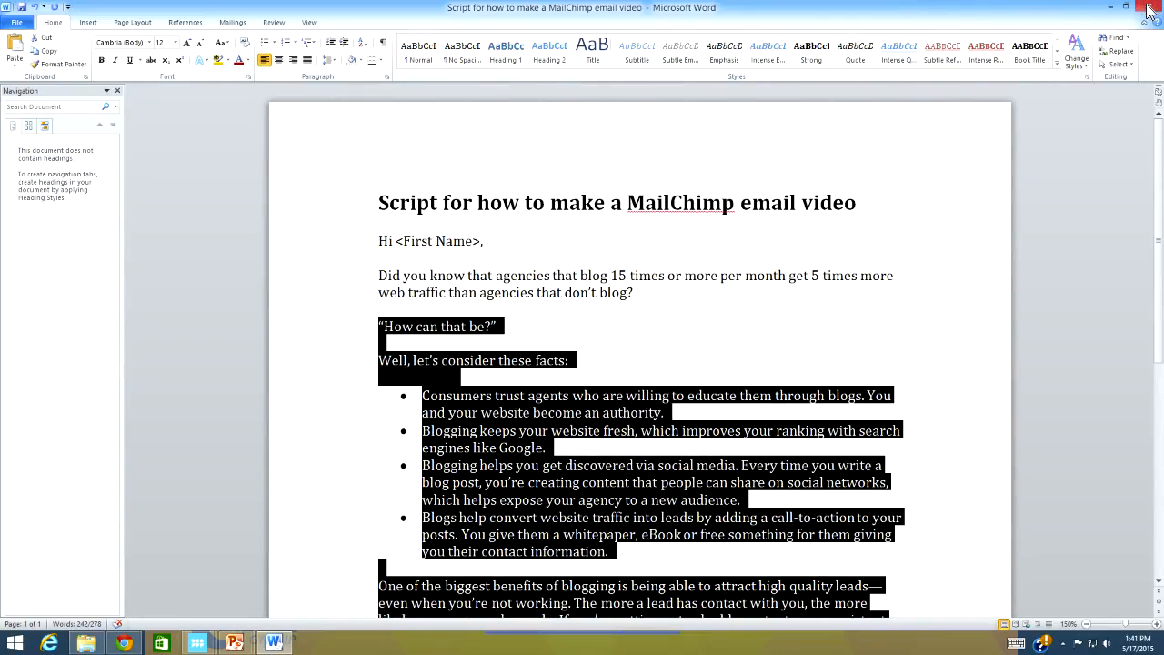
click(1148, 7)
click(593, 335)
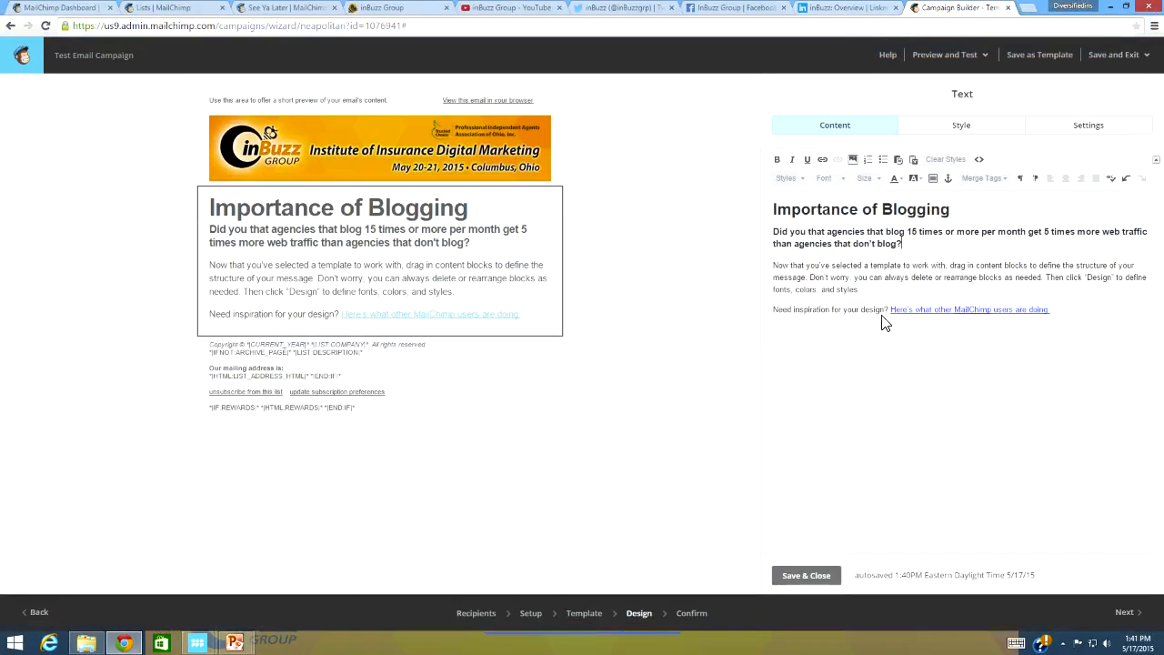
Replace the two placeholder paragraphs below the subheading in the email's text block with the copied script text
mouse_move(319, 302)
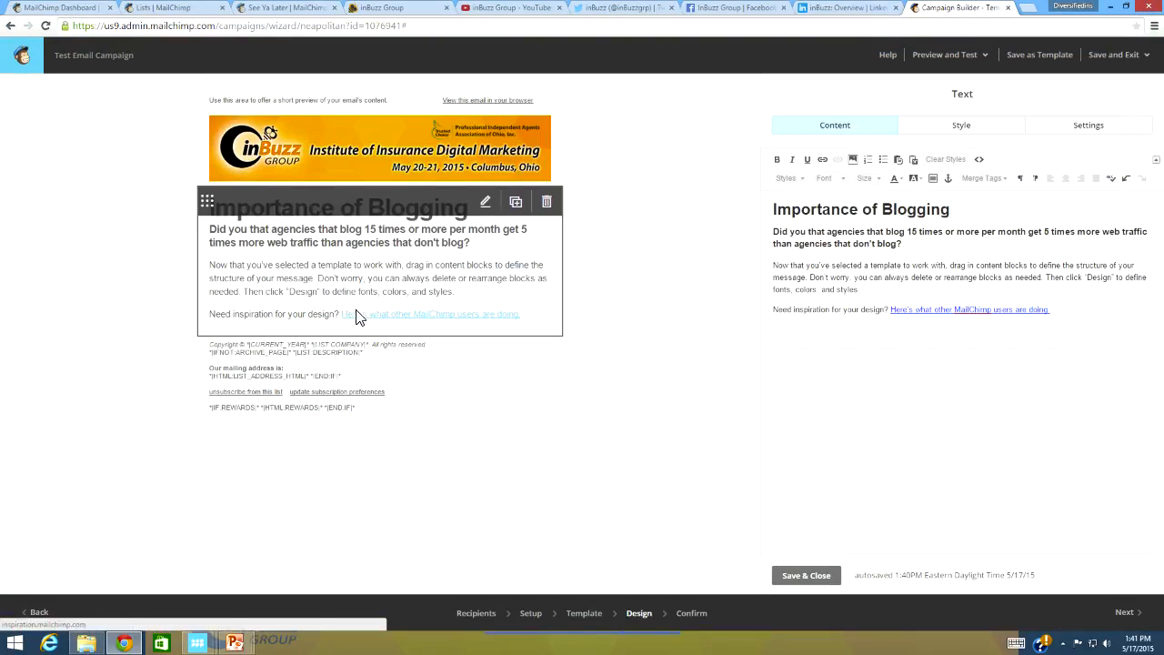
click(777, 264)
drag(778, 271, 982, 322)
click(770, 270)
drag(769, 270, 1070, 315)
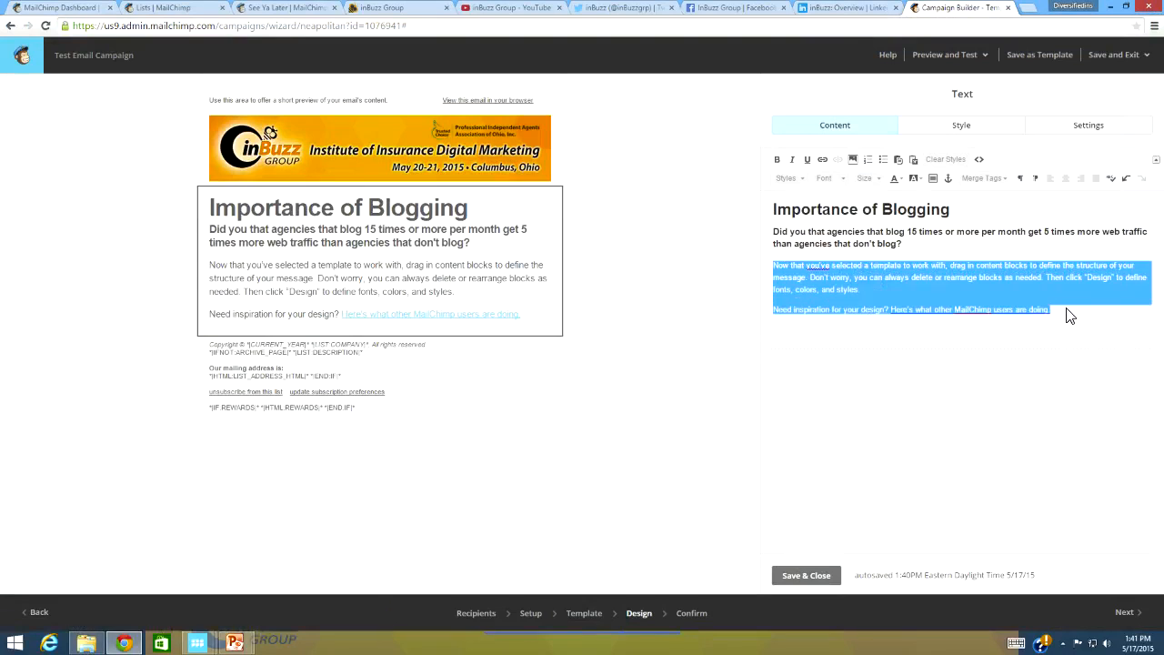
right_click(1071, 316)
click(1008, 392)
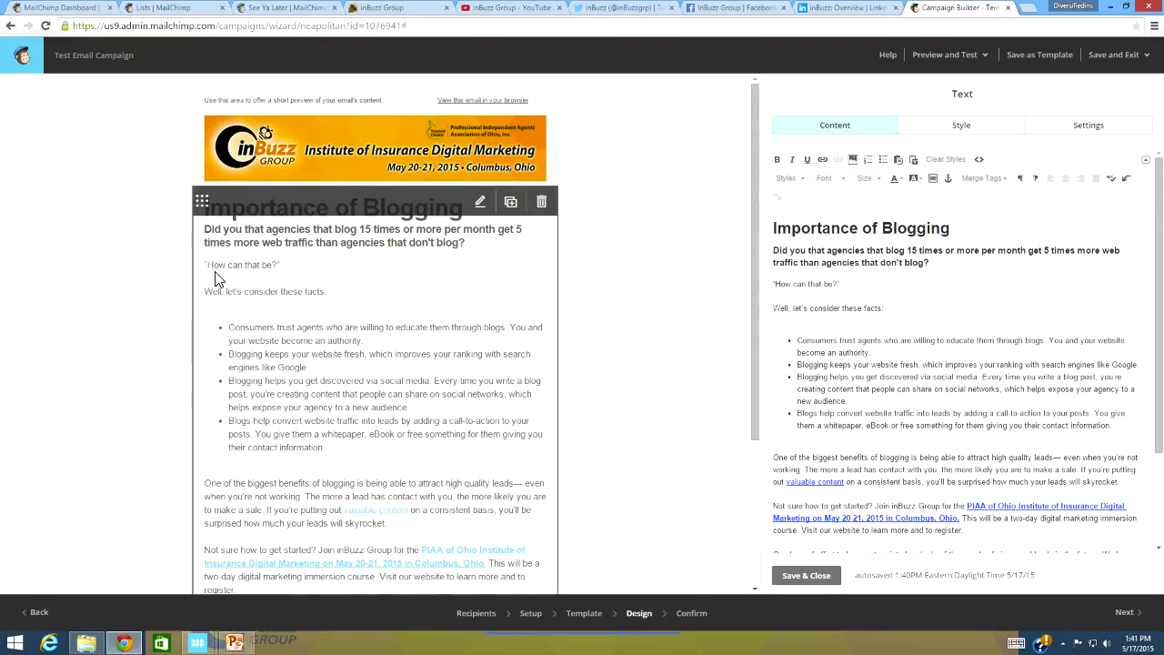
Add a "Dear" greeting with the First Name merge tag and a blank line above "How can that be?", and remove the blank line before the bullets
click(774, 285)
key(Return)
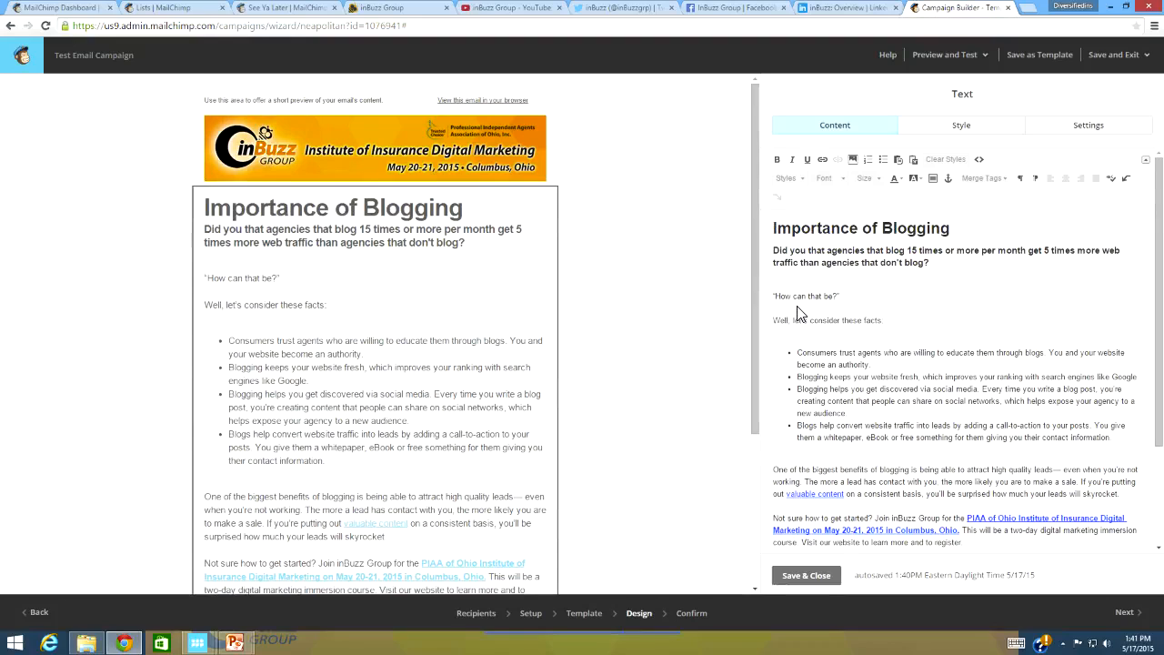
text(Dear)
click(1000, 178)
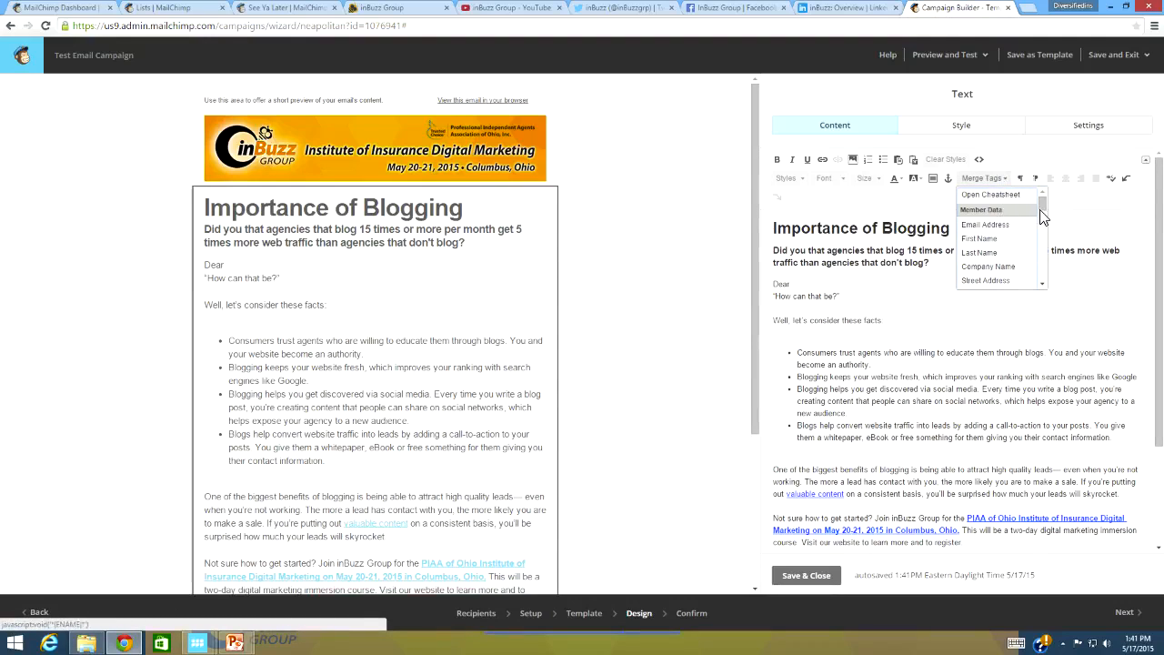
mouse_move(1043, 206)
mouse_down()
mouse_move(1056, 284)
mouse_move(1026, 204)
mouse_up()
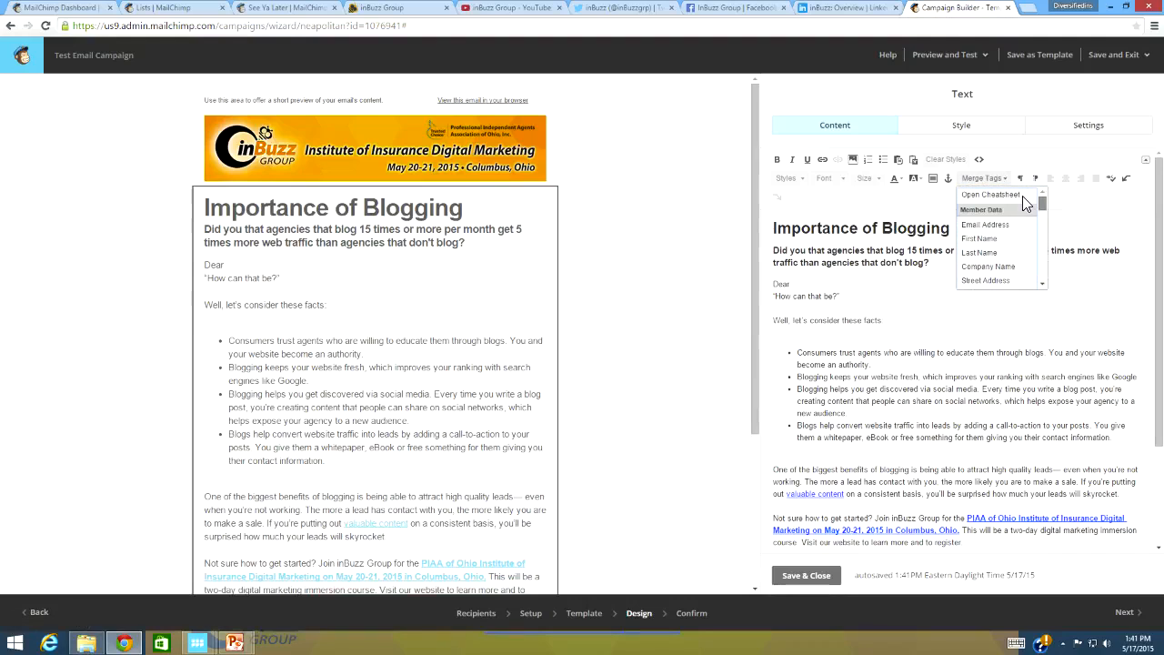
click(998, 240)
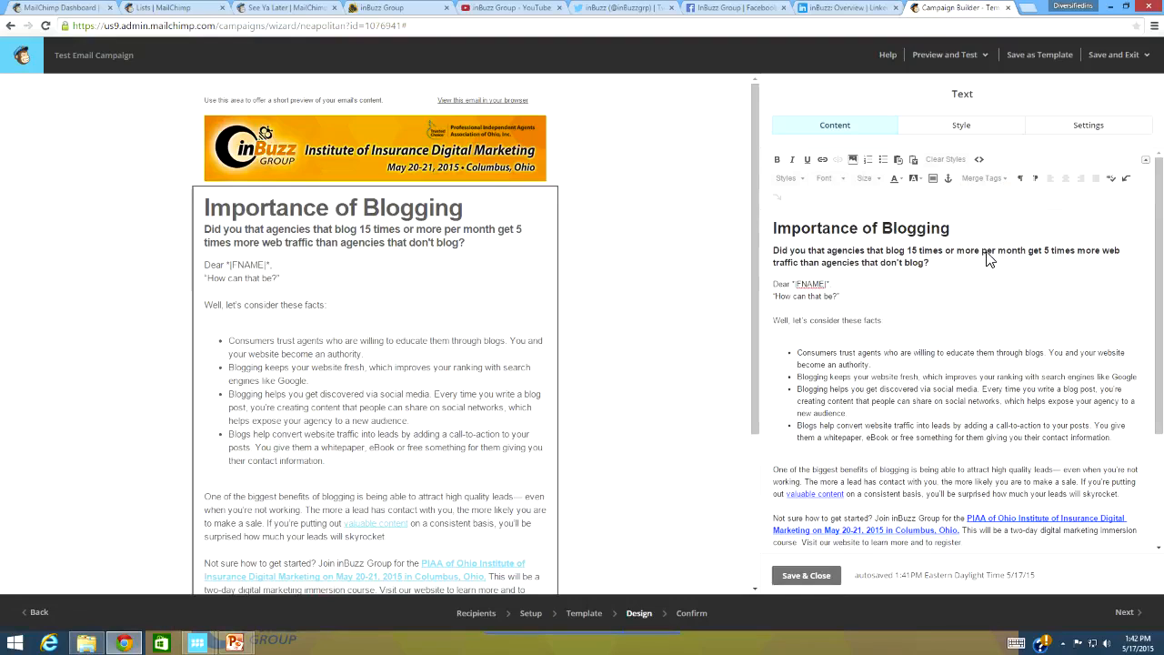
key(Return)
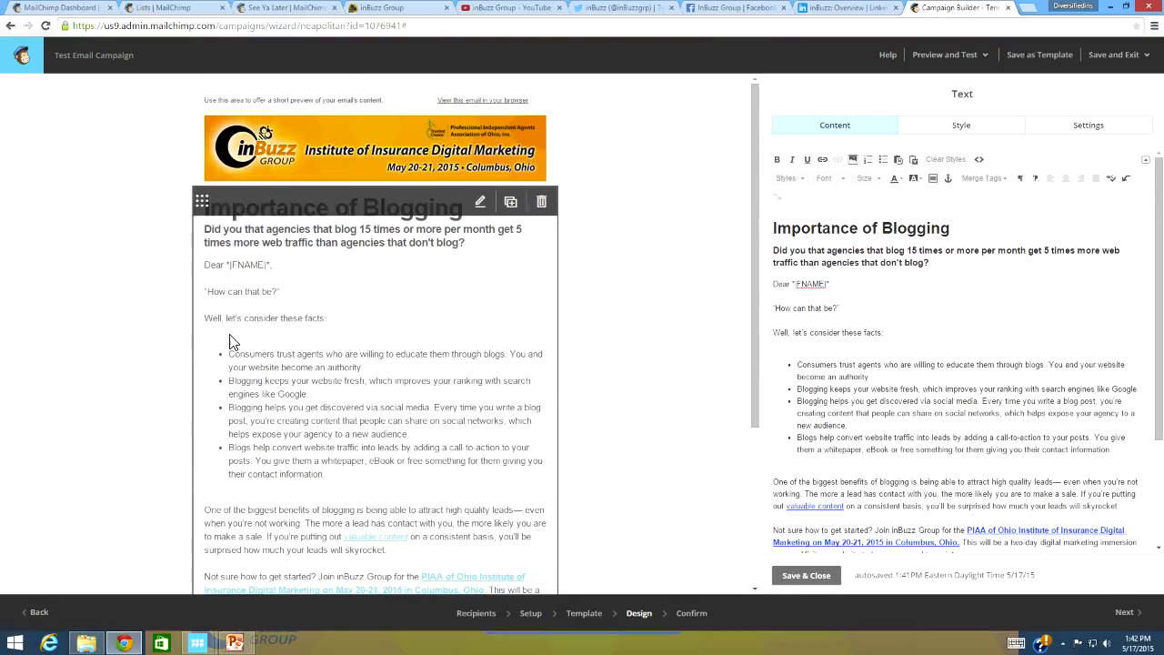
click(774, 350)
key(BackSpace)
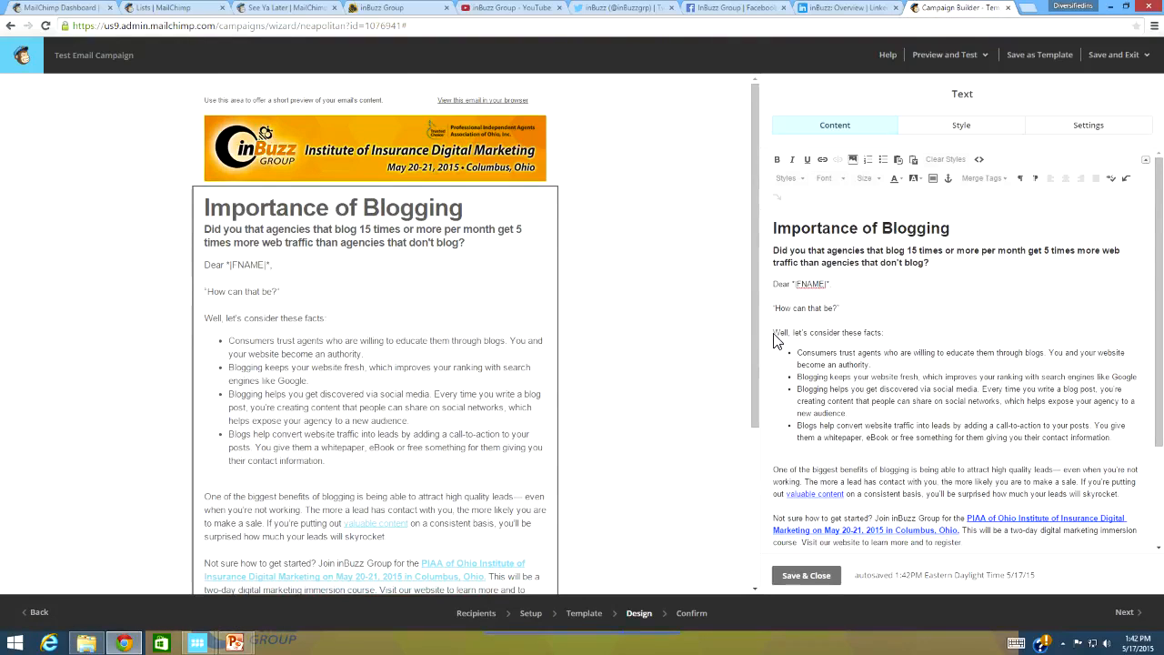
Move the "Did you that agencies that blog 15 times" subheading below the greeting as plain text, with a blank line after it
drag(775, 249, 964, 271)
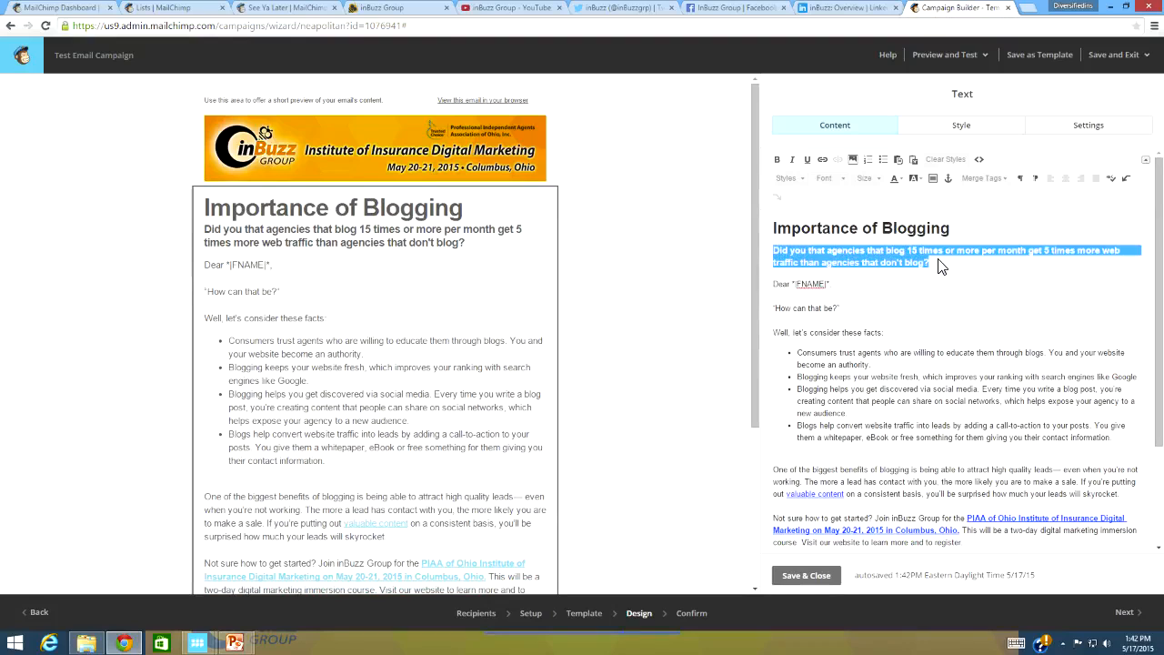
right_click(939, 261)
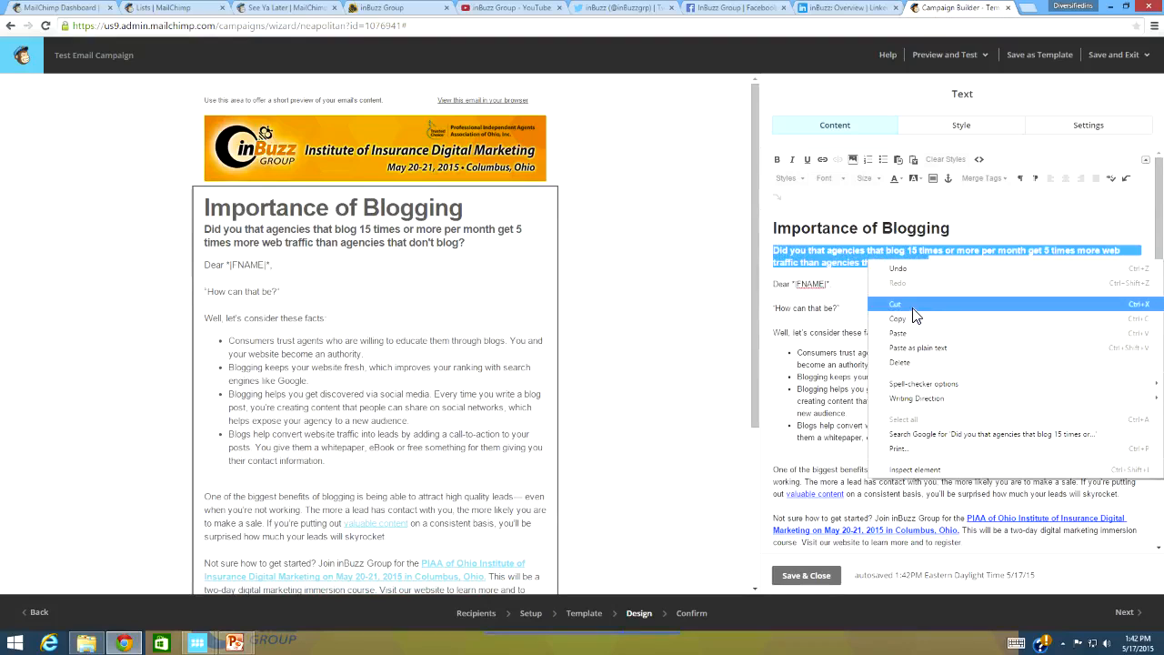
click(914, 305)
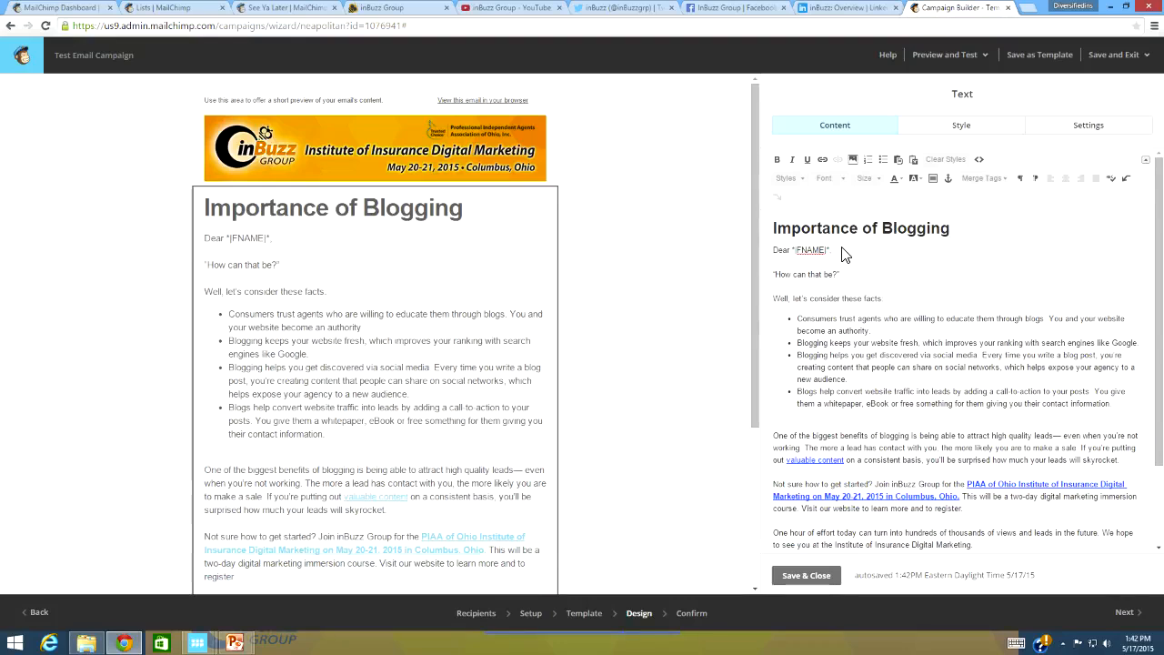
key(Return)
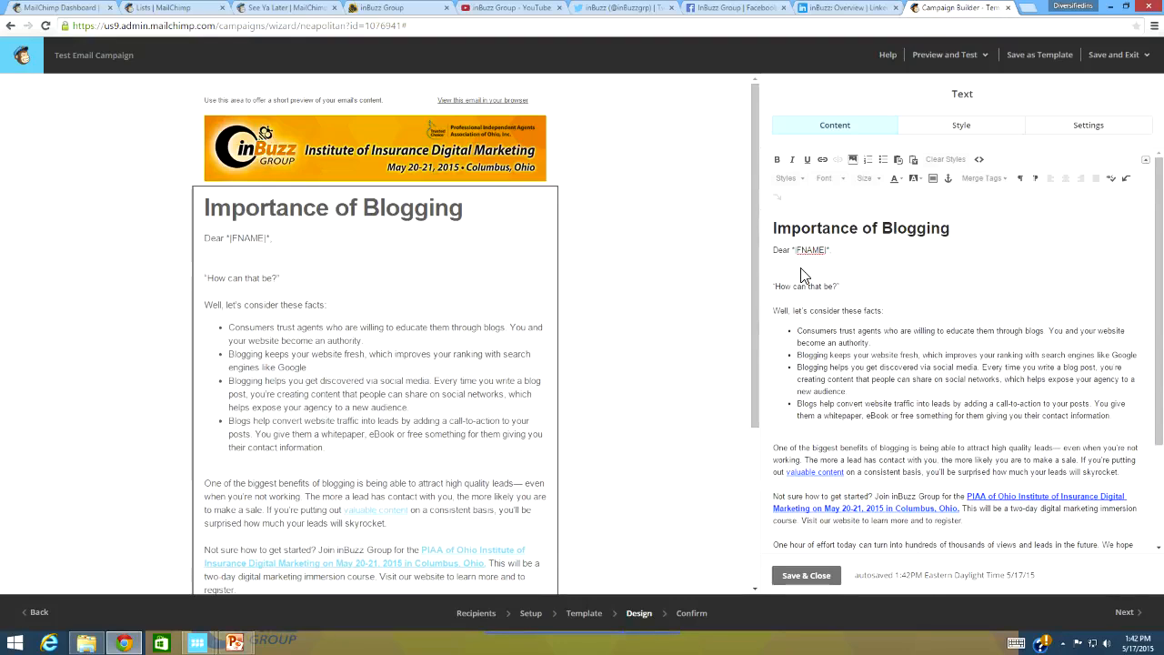
right_click(804, 275)
click(852, 346)
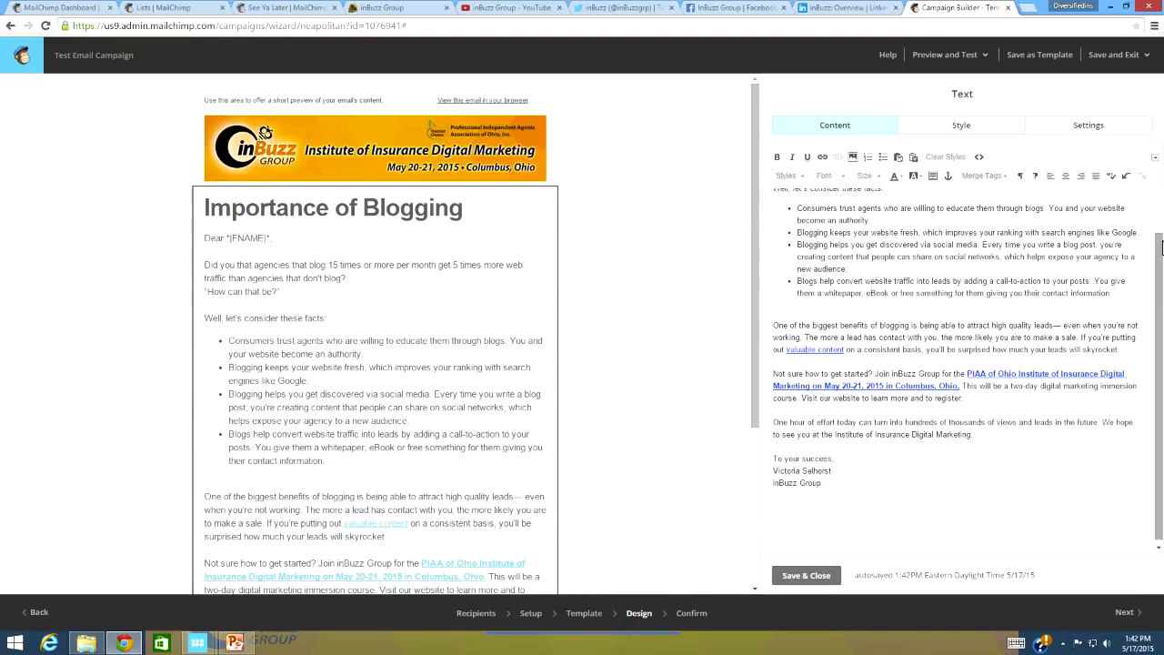
scroll(1161, 247, up, 2)
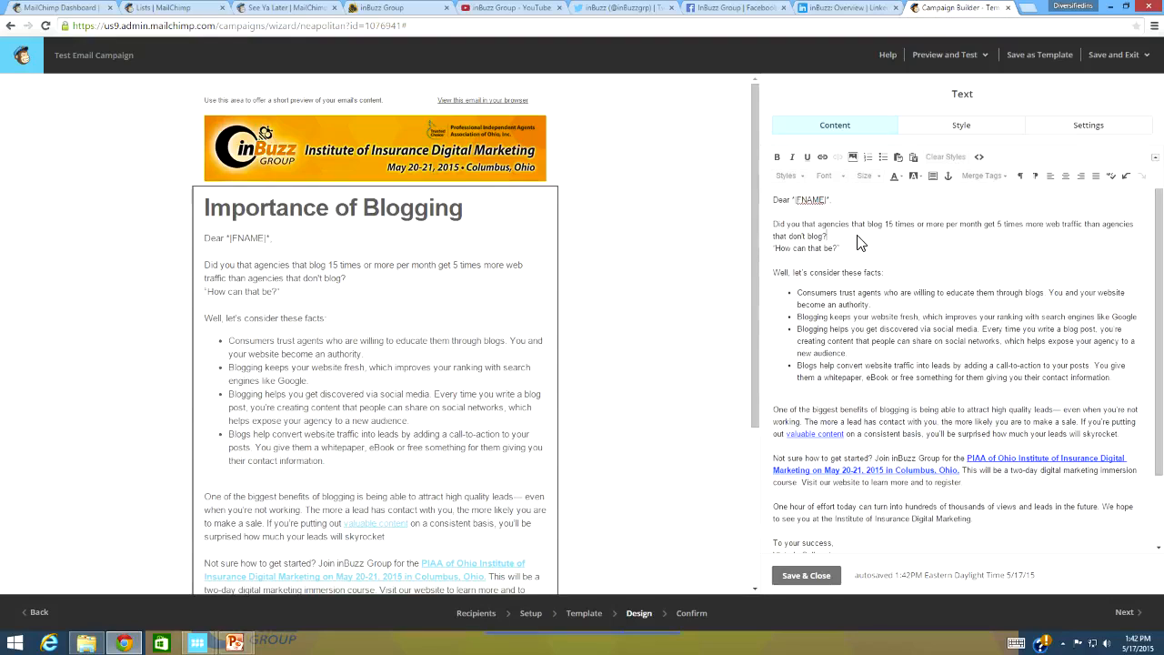
key(Return)
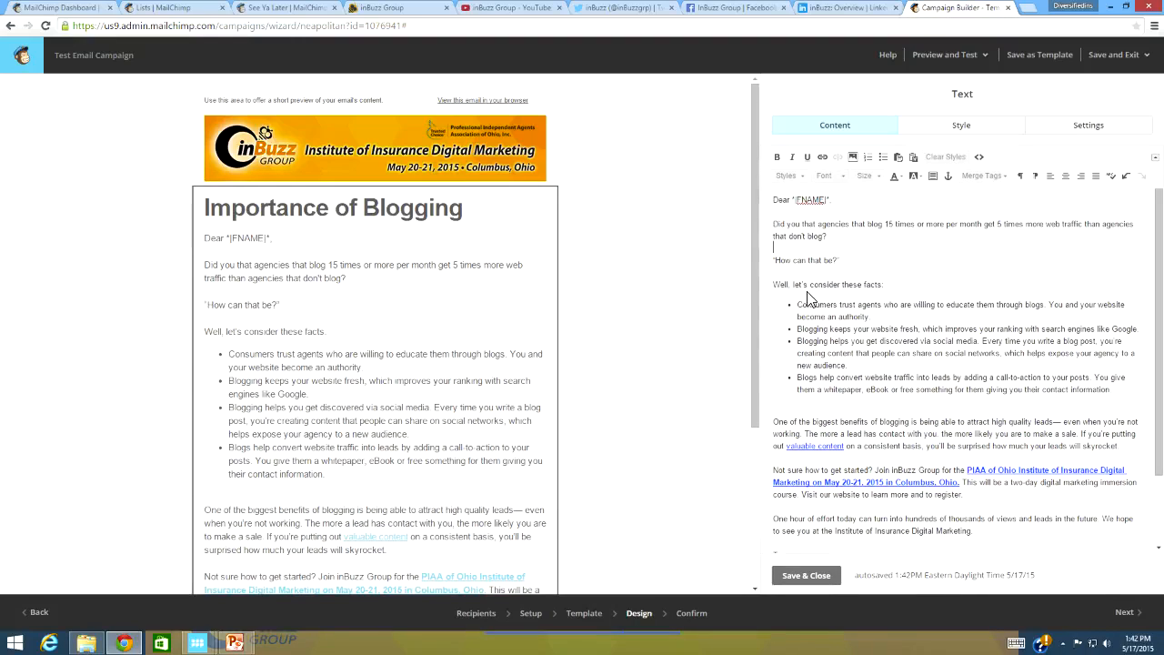
Remove the extra blank line between the bulleted list and the paragraph beginning "One of the biggest benefits of blogging"
scroll(1159, 291, down, 2)
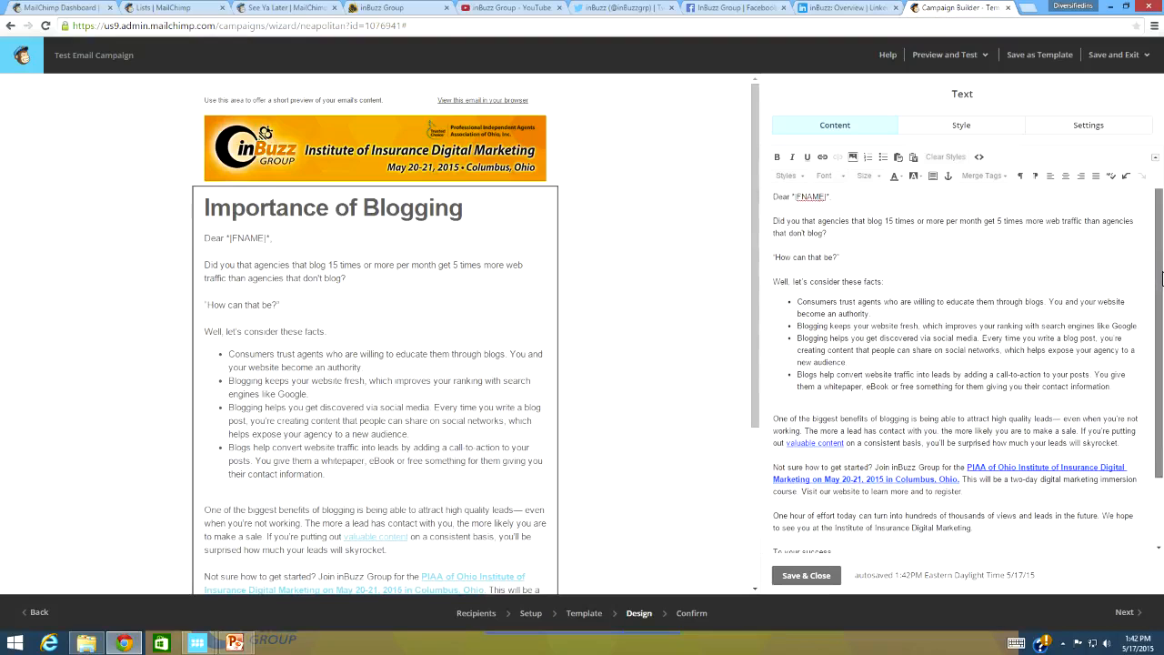
scroll(1163, 308, down, 1)
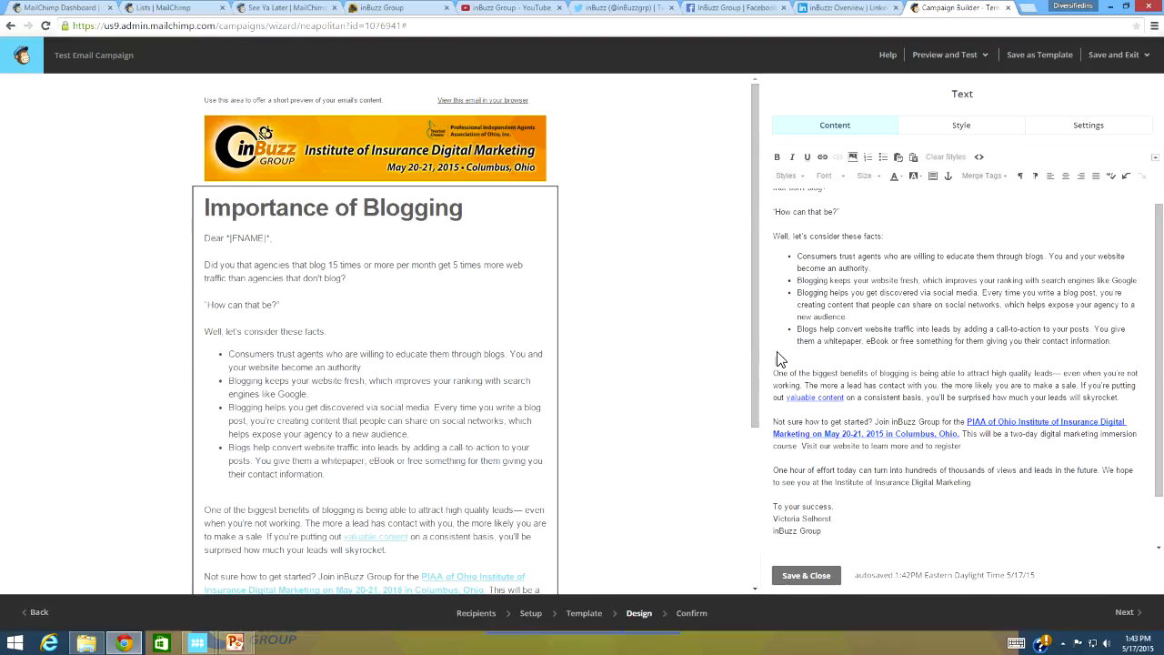
key(BackSpace)
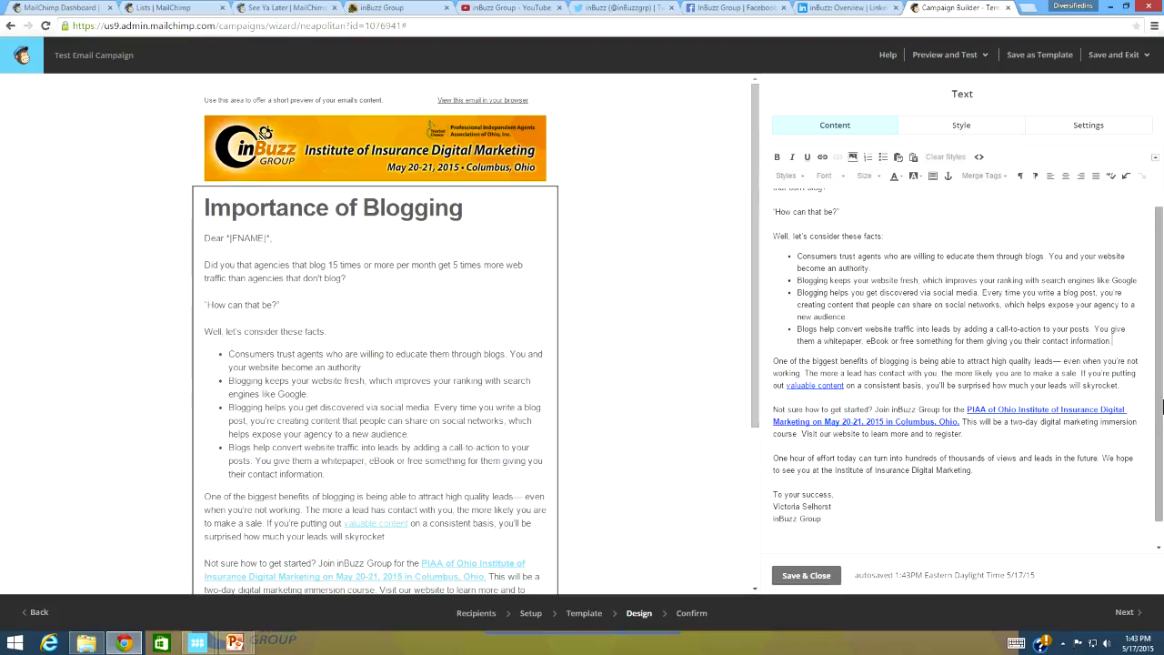
scroll(1160, 402, down, 1)
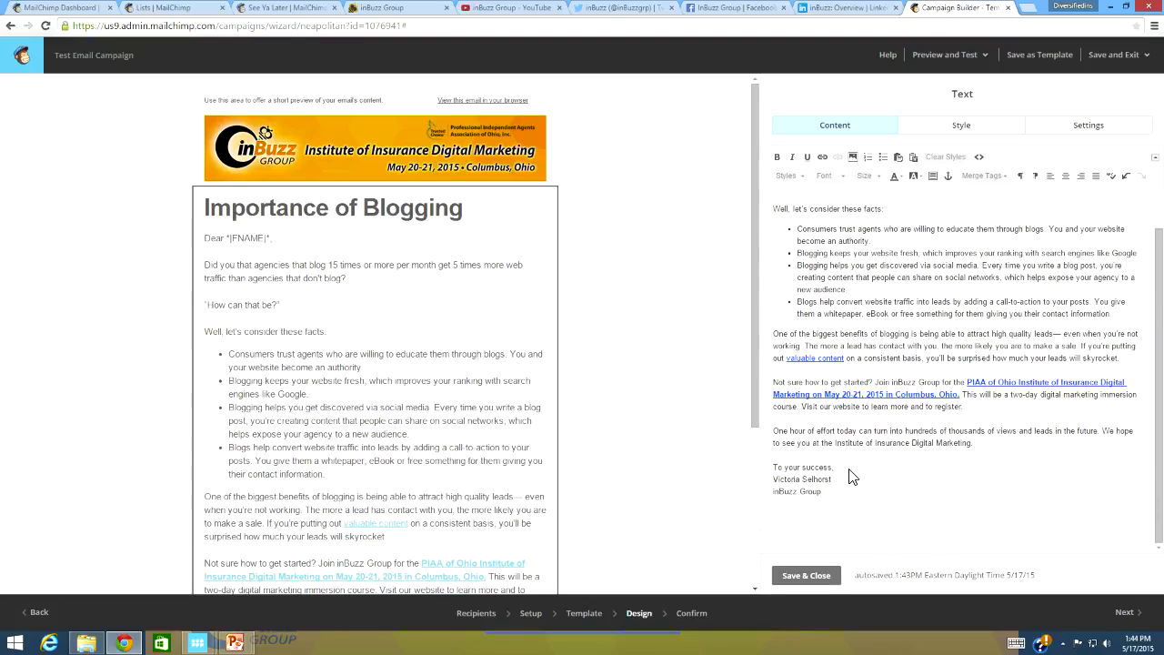
key(Return)
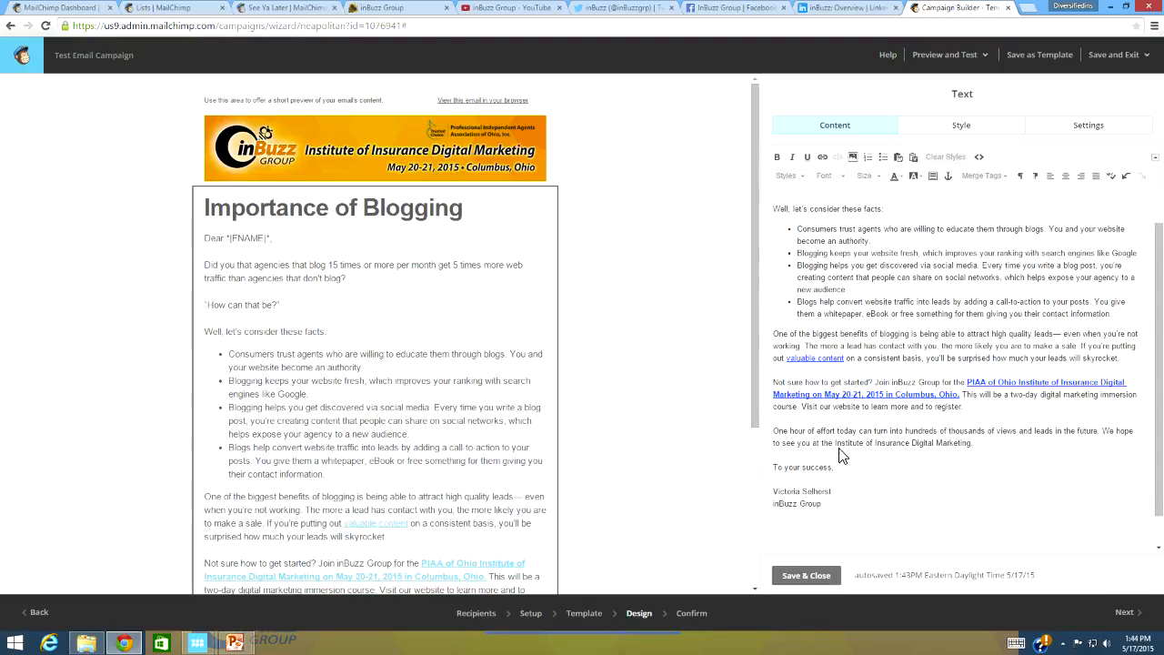
key(BackSpace)
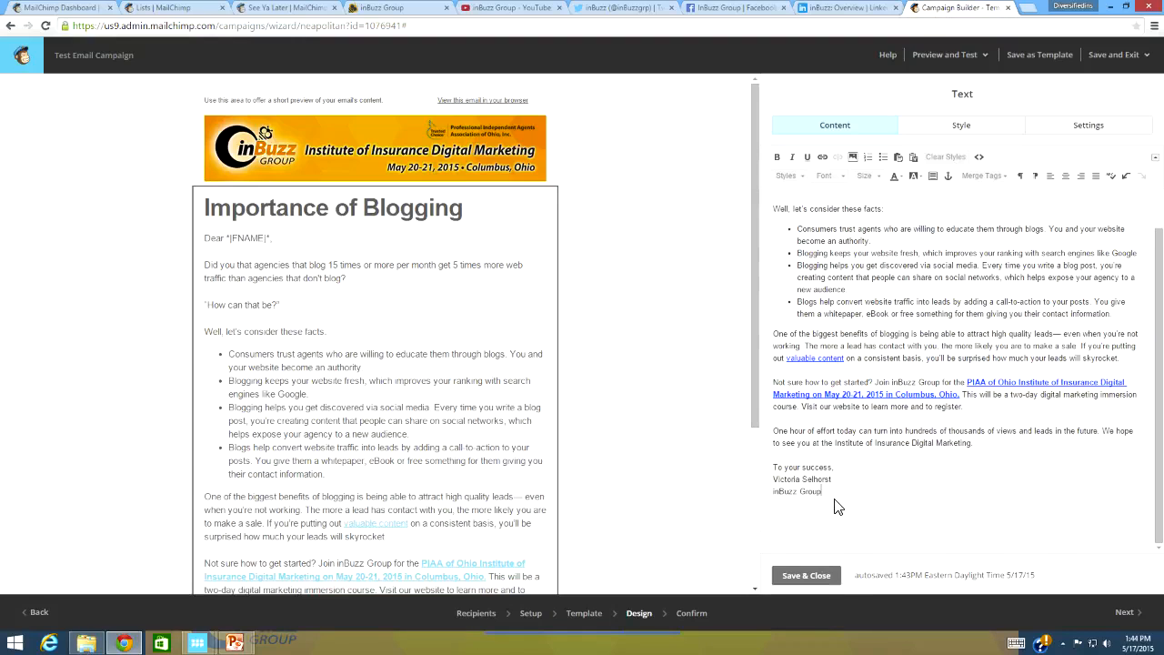
Try to insert the inBuzz-Group-Logo image on a new line below the signature, and return to the campaign's Design stage
key(Return)
click(853, 161)
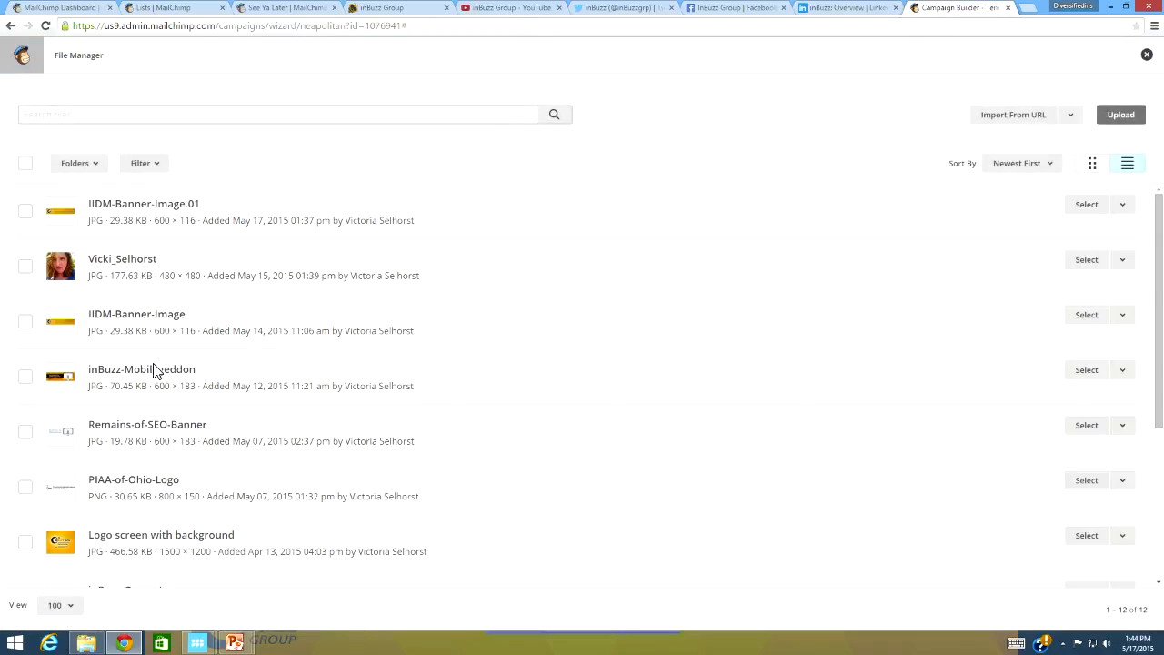
drag(1161, 323, 1160, 496)
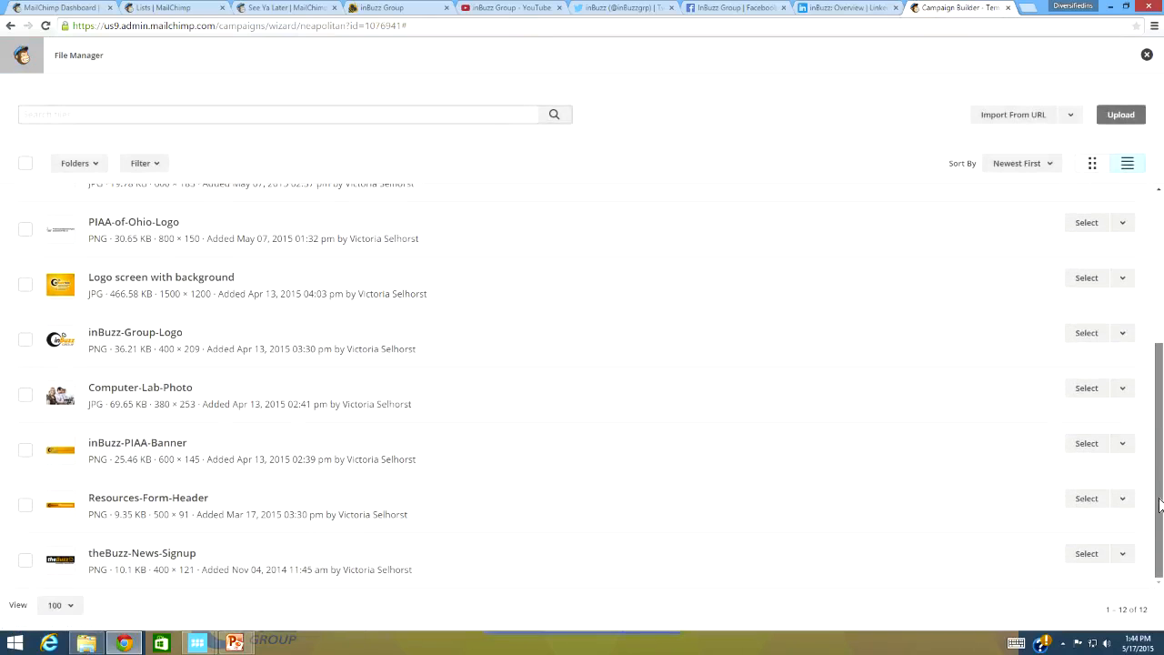
scroll(1133, 431, up, 4)
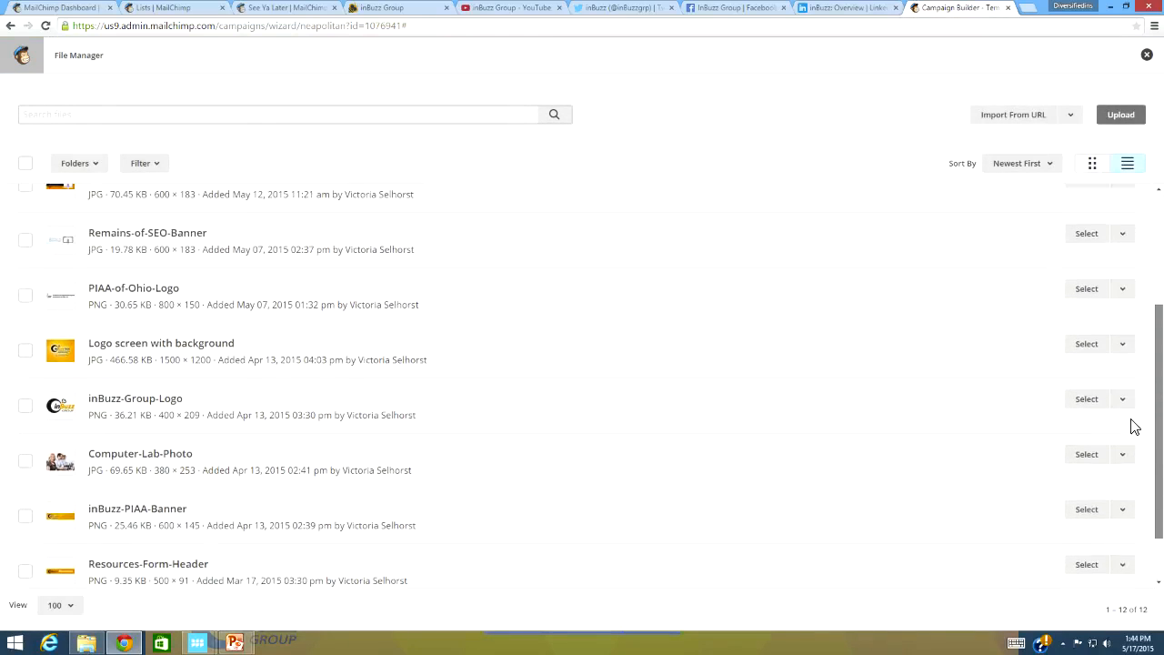
scroll(1120, 400, down, 4)
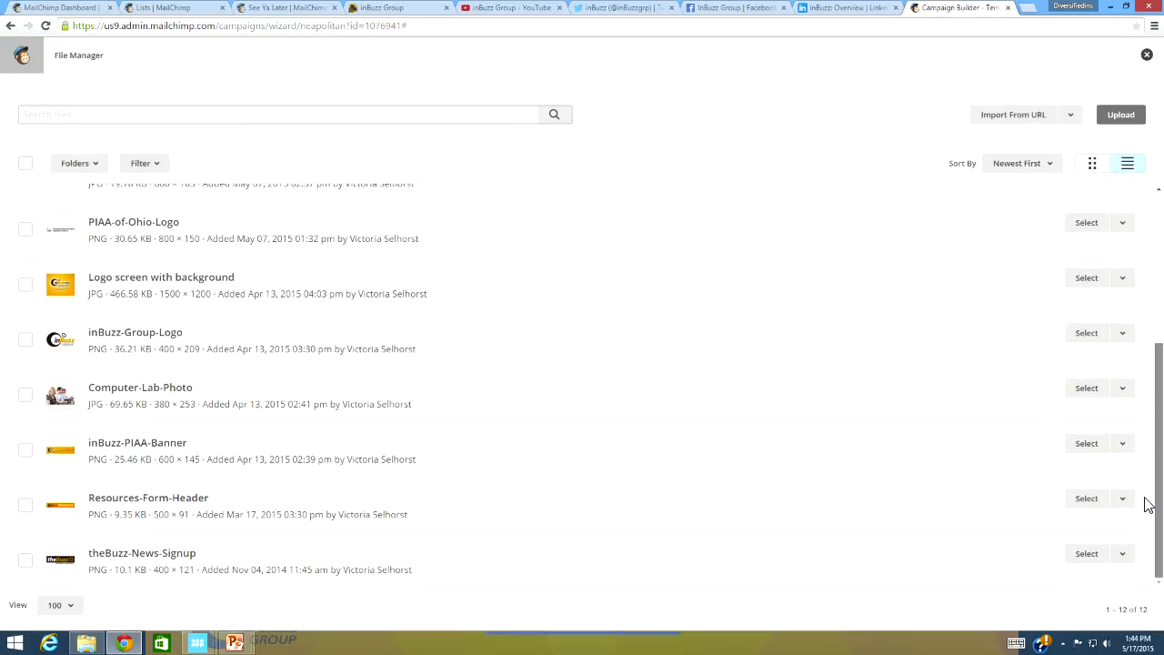
click(25, 339)
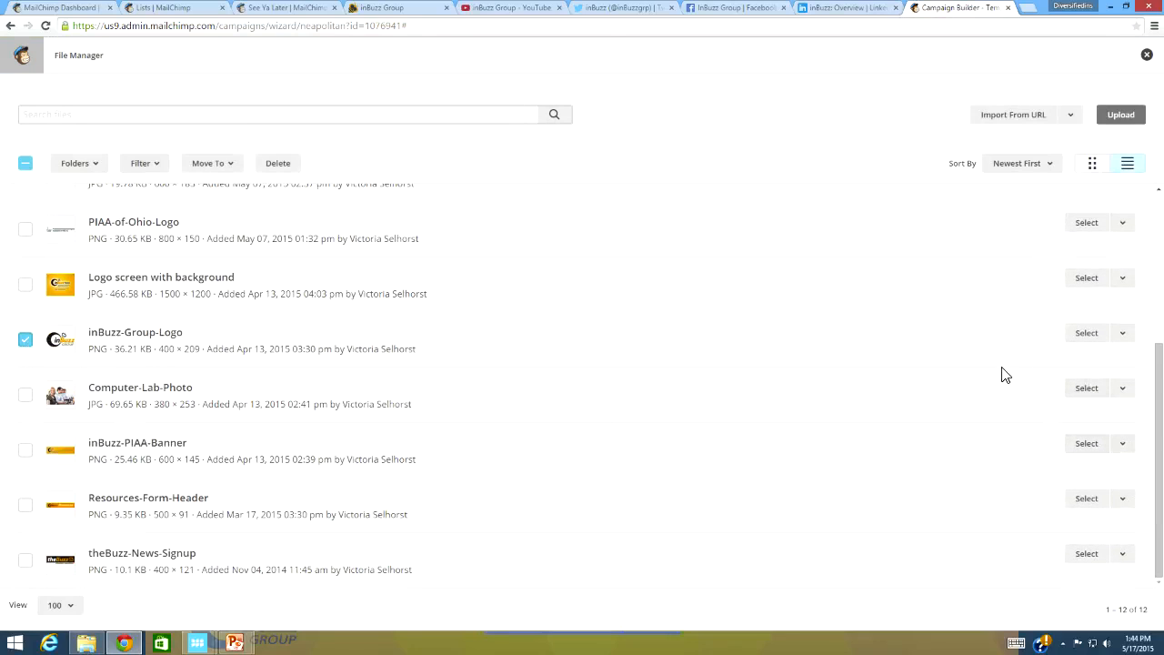
click(1096, 335)
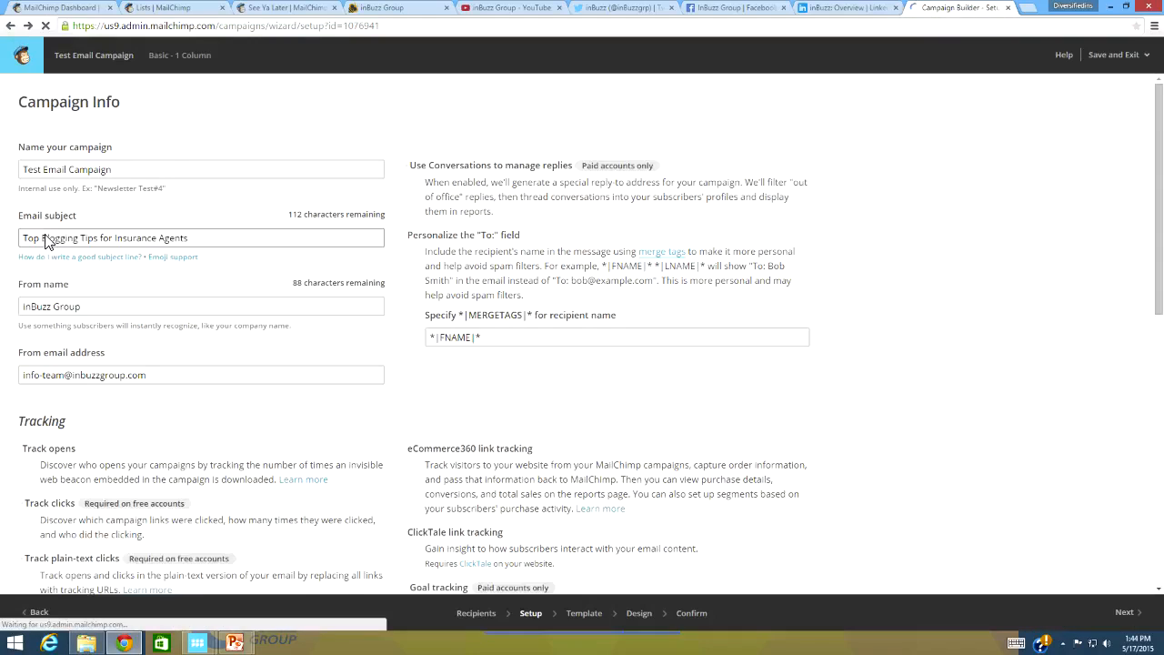
click(1128, 612)
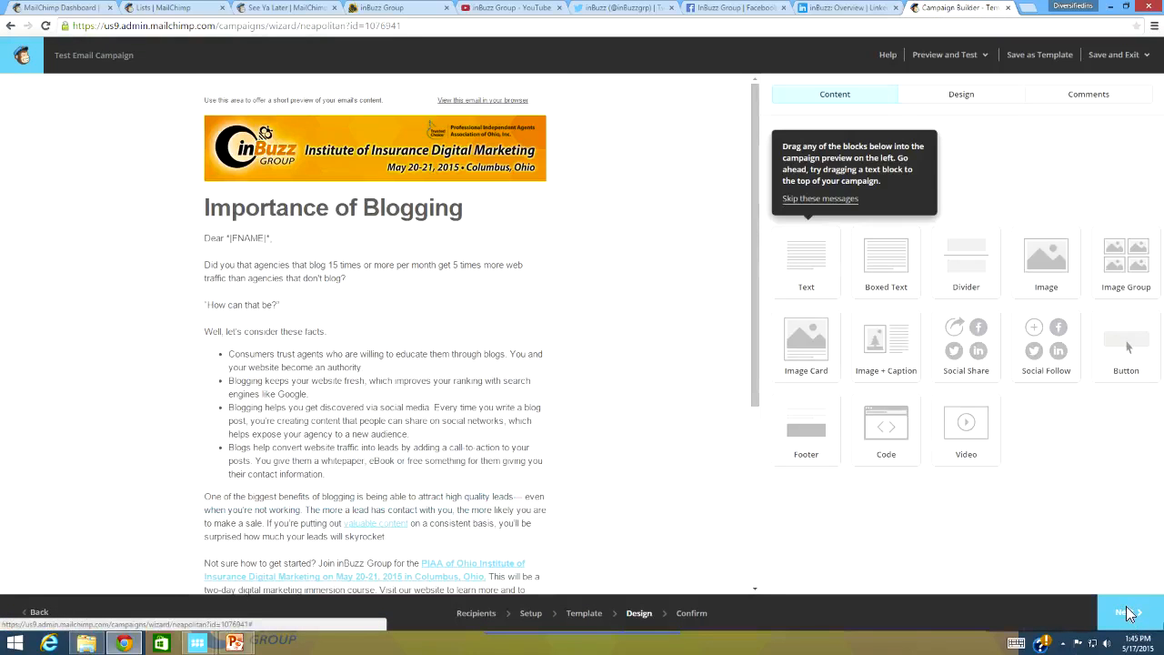
Reopen the email's text block, add a new line below the signature, and choose the inBuzz-Group-Logo image for it
click(356, 330)
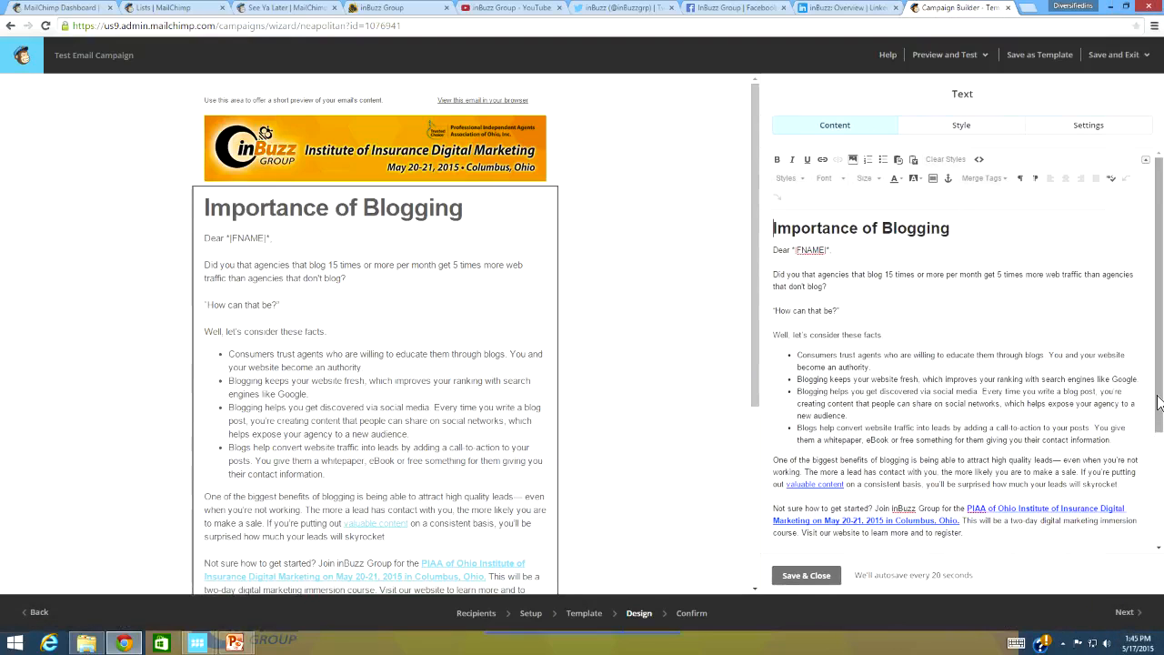
scroll(1159, 403, down, 3)
click(840, 463)
key(Return)
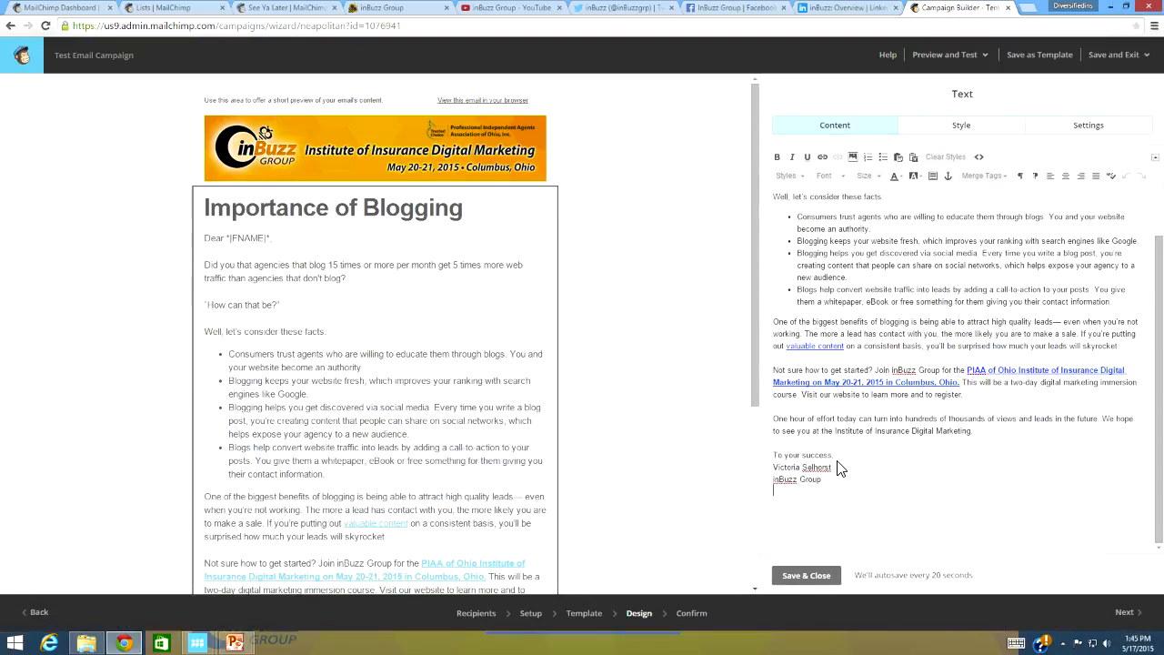
click(853, 159)
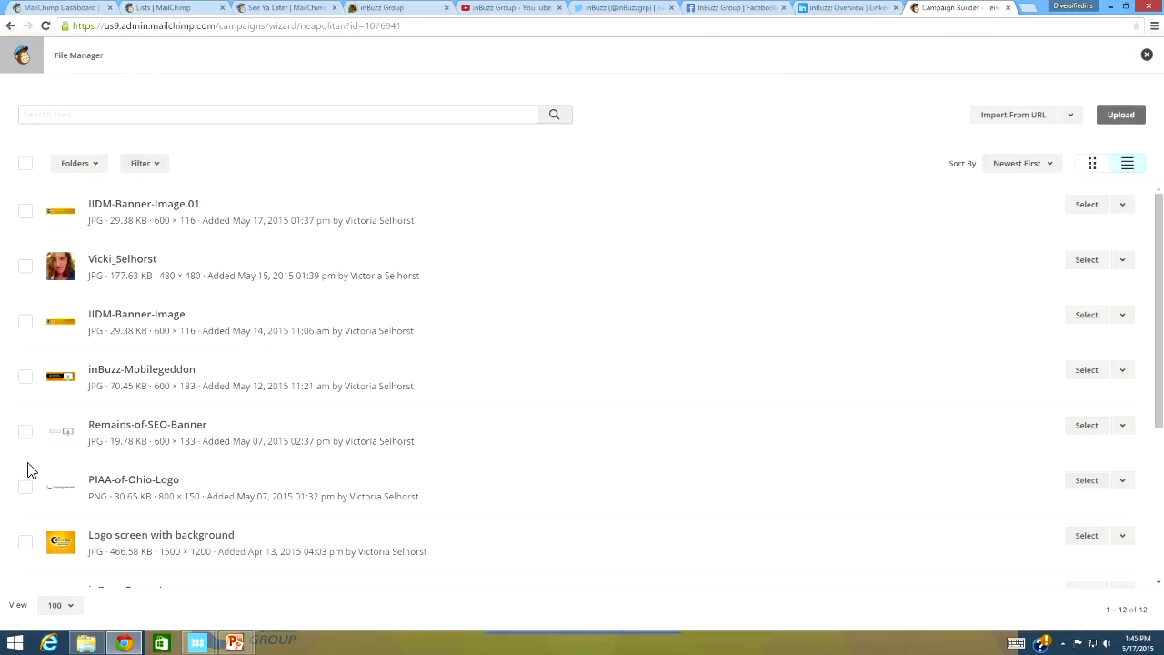
drag(1160, 284, 1160, 409)
click(26, 385)
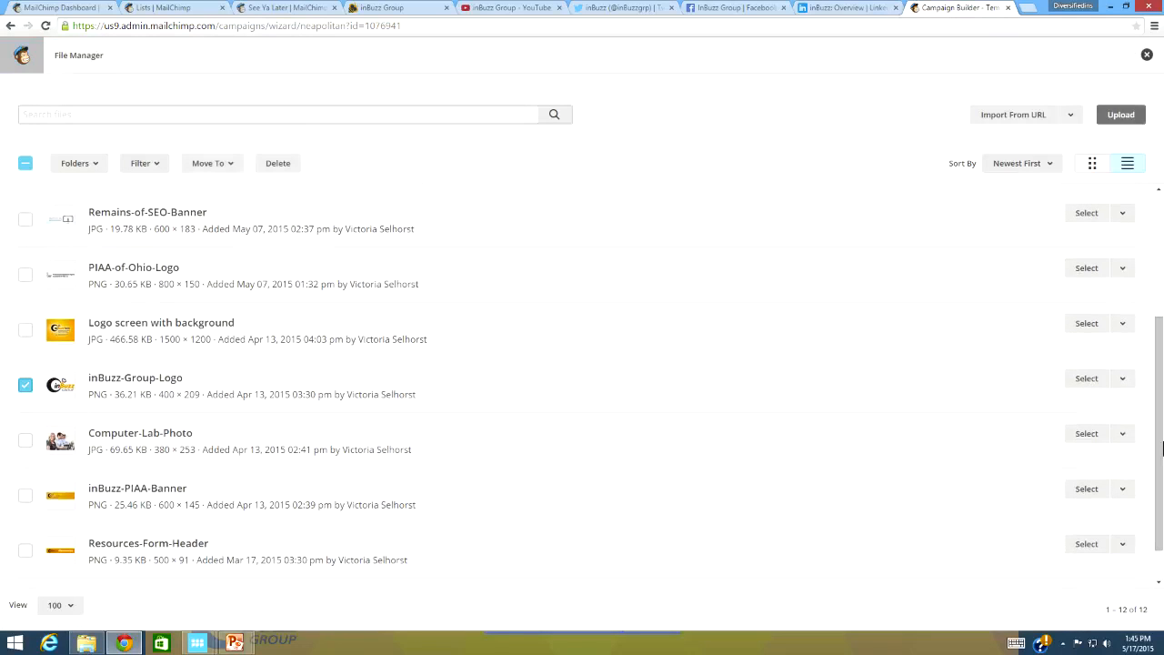
click(1086, 378)
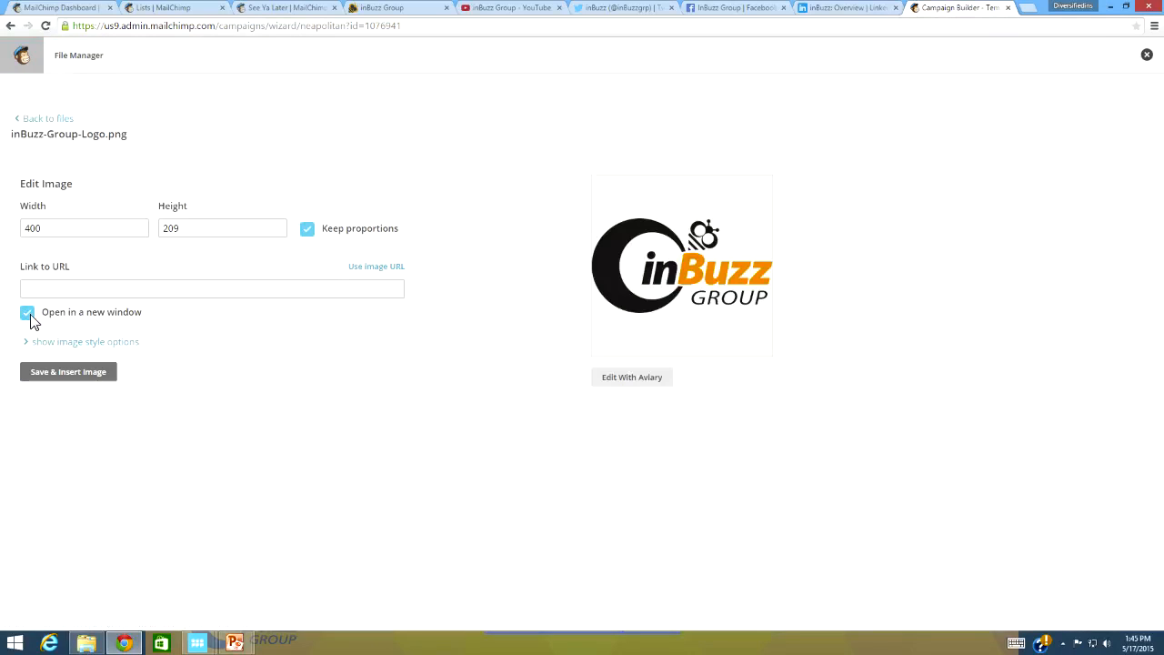
double_click(25, 223)
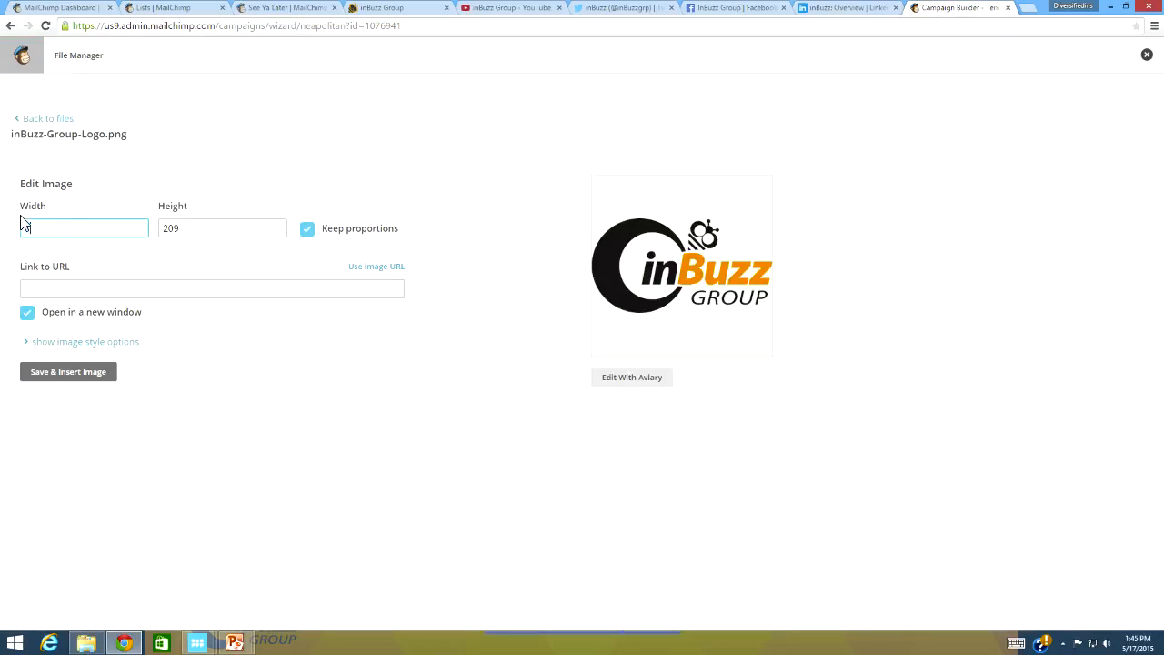
key(Tab)
click(36, 290)
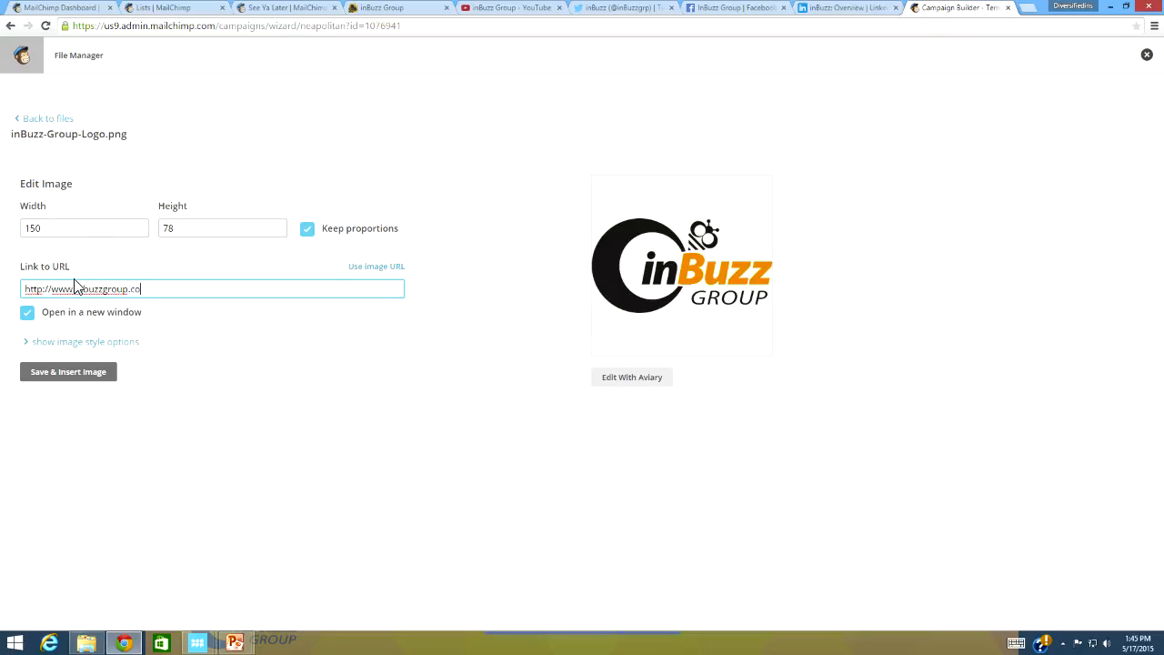
click(76, 373)
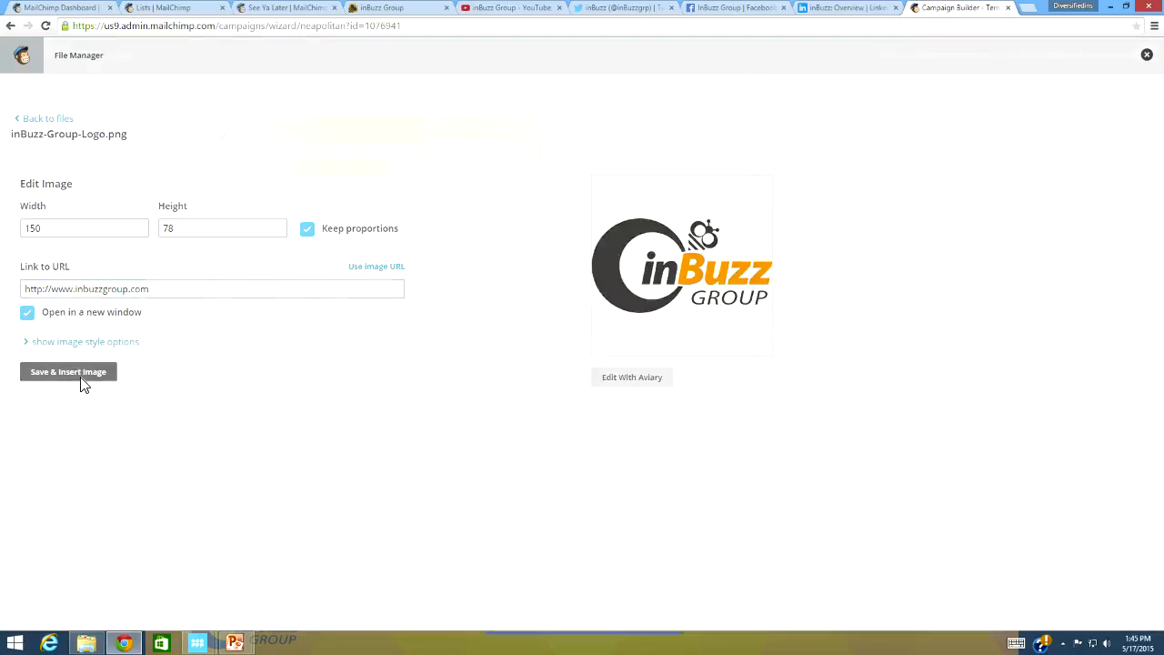
Delete the "inBuzz Group" text from the signature, keeping a blank line between the sender's name and the logo
click(830, 479)
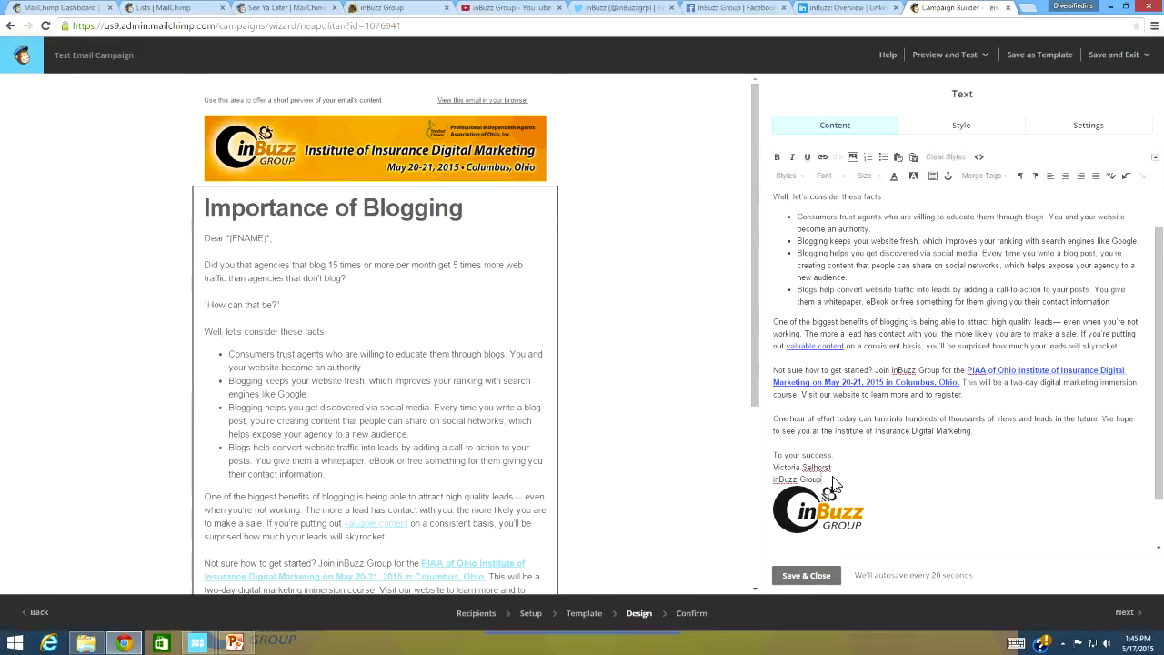
key(BackSpace)
key(BackSpace)
key(BackSpace)
key(Return)
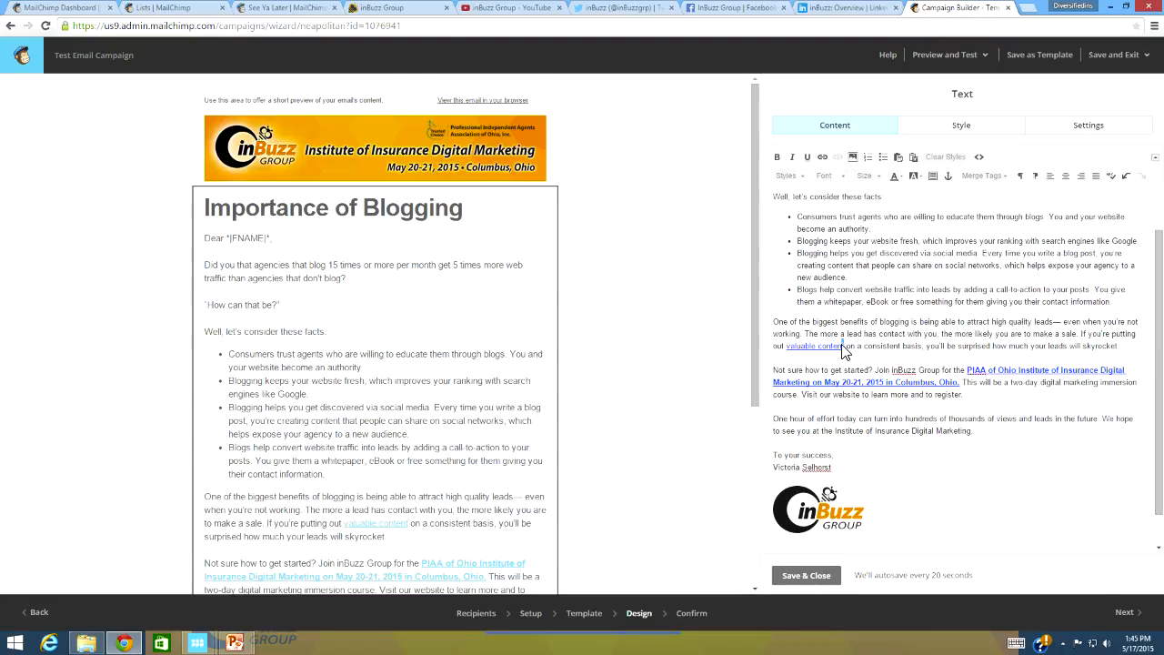
Remove the hyperlink from the words "valuable content" in the paragraph below the bulleted list
drag(847, 347, 783, 346)
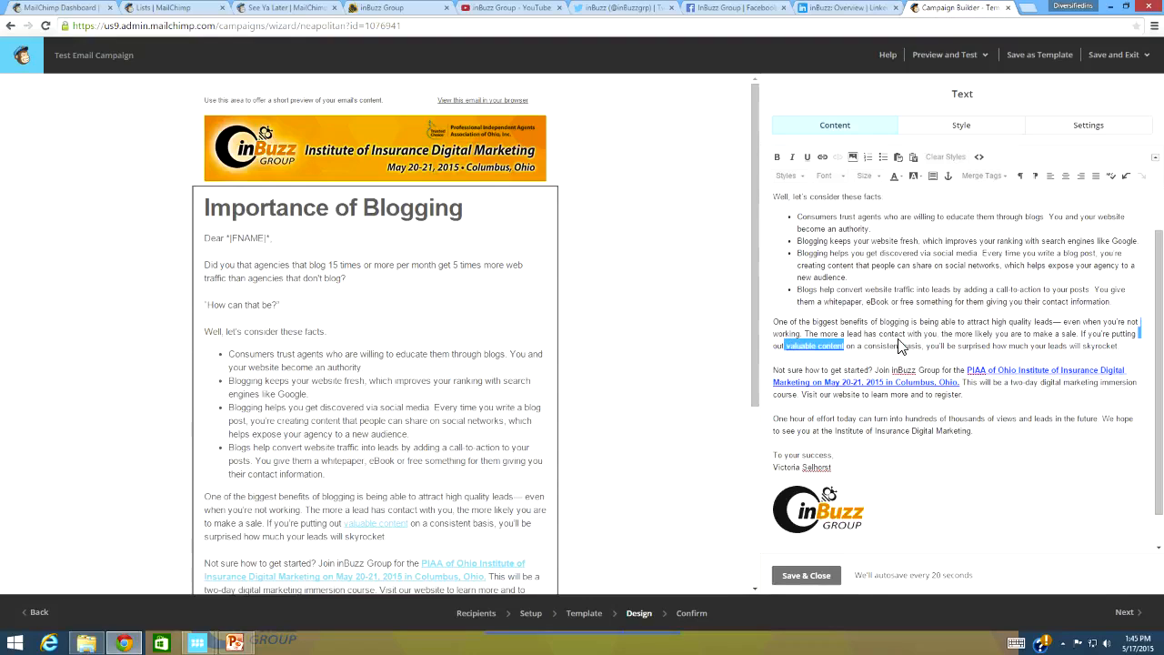
click(822, 157)
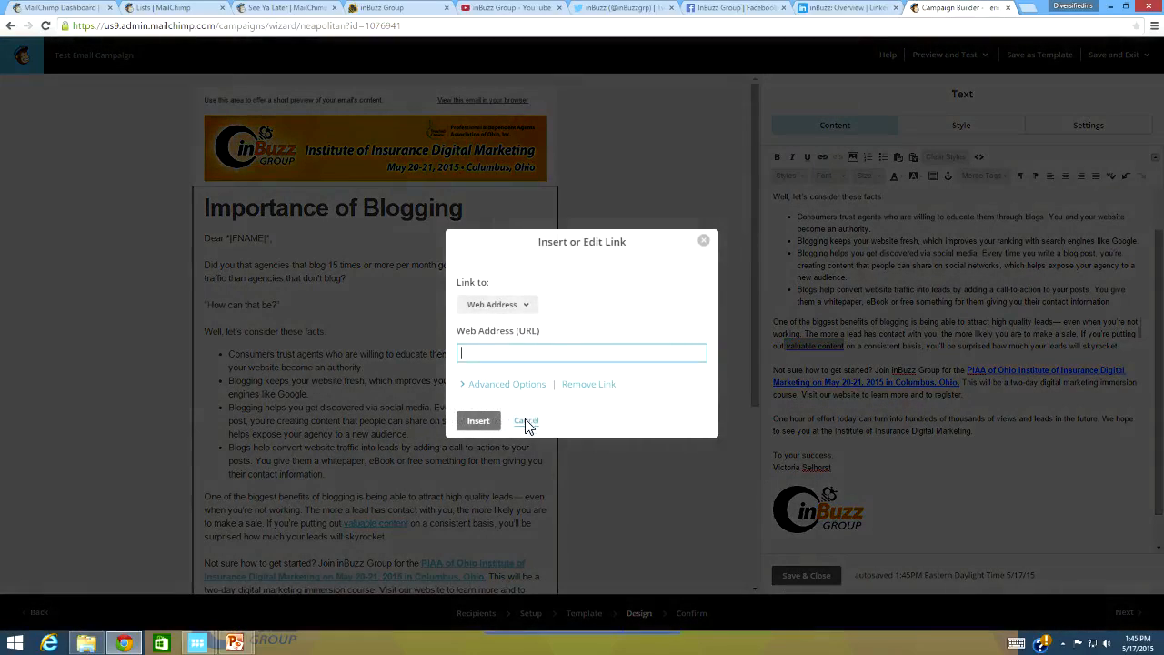
click(582, 386)
click(904, 347)
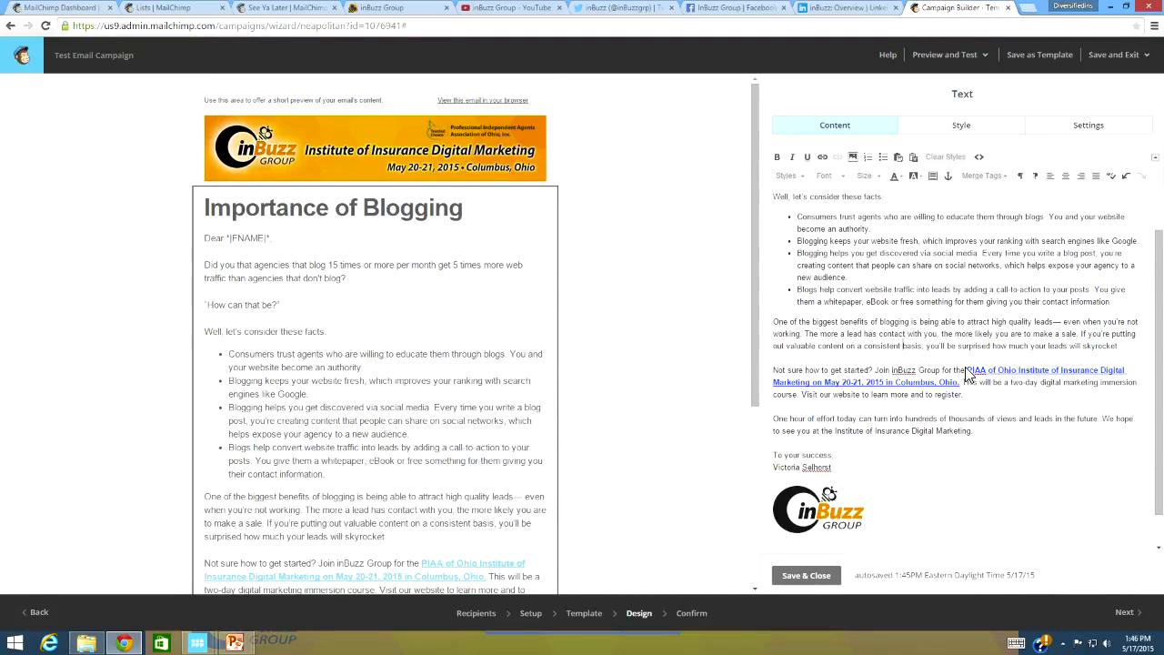
Select the words "Institute of Insurance Digital Marketing" in the closing paragraph and start a web address link for them
drag(836, 431, 963, 438)
click(897, 432)
click(838, 438)
drag(838, 437, 972, 440)
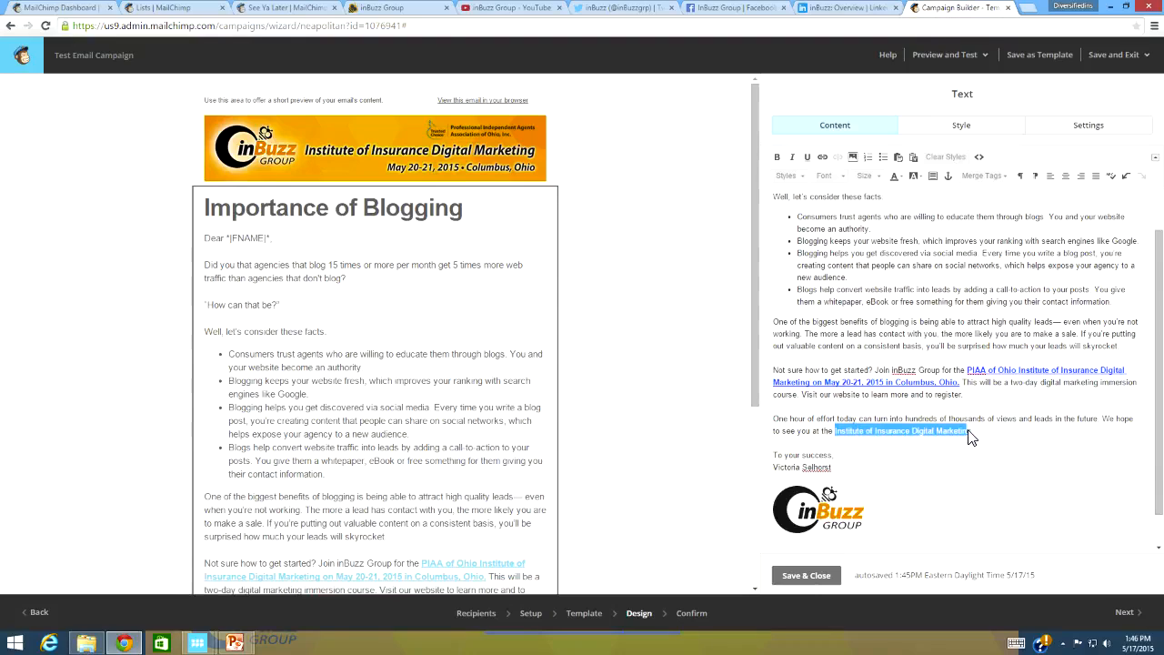
click(823, 158)
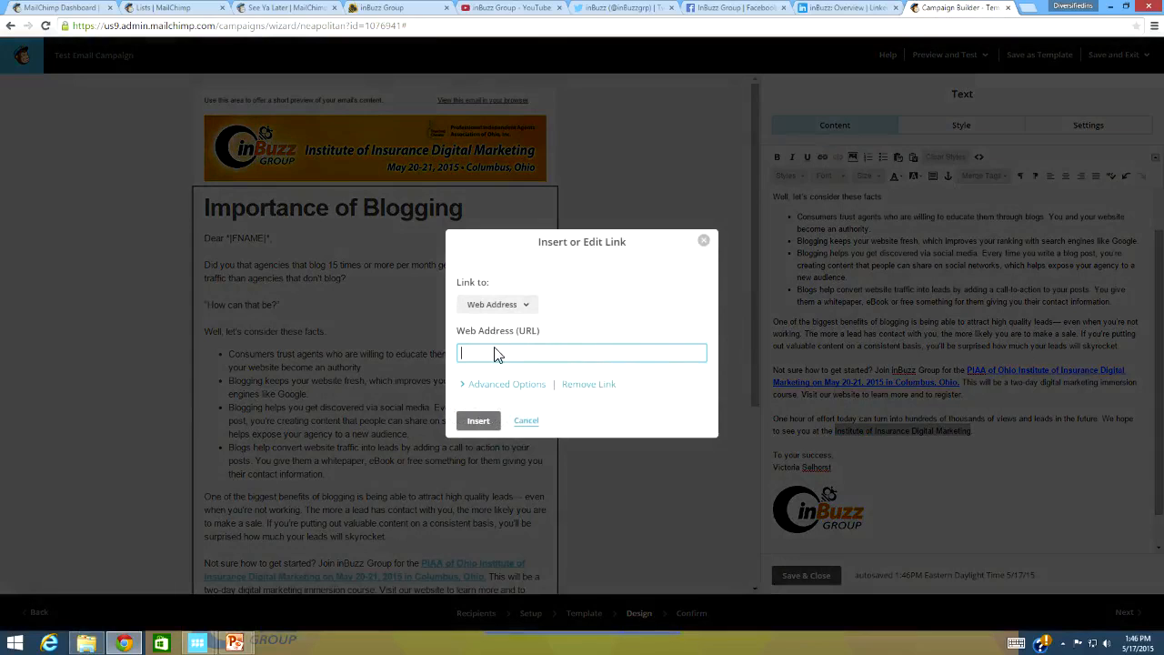
Open the Institute of Insurance Digital Marketing page on the inBuzz Group website and copy its web address
click(387, 11)
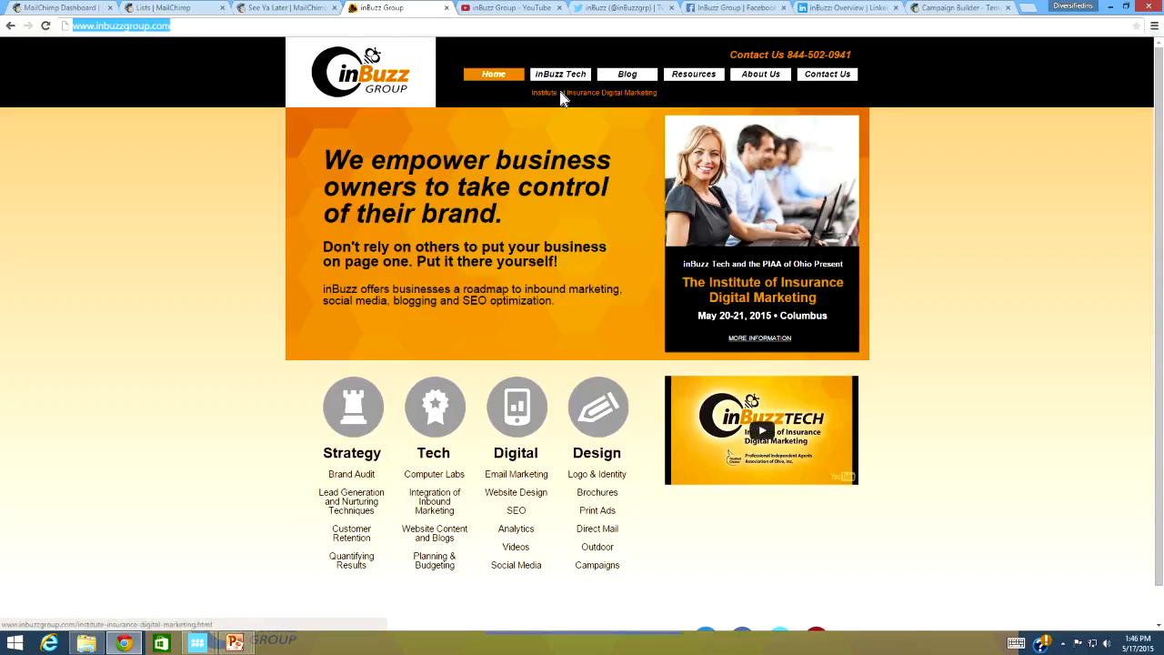
click(562, 96)
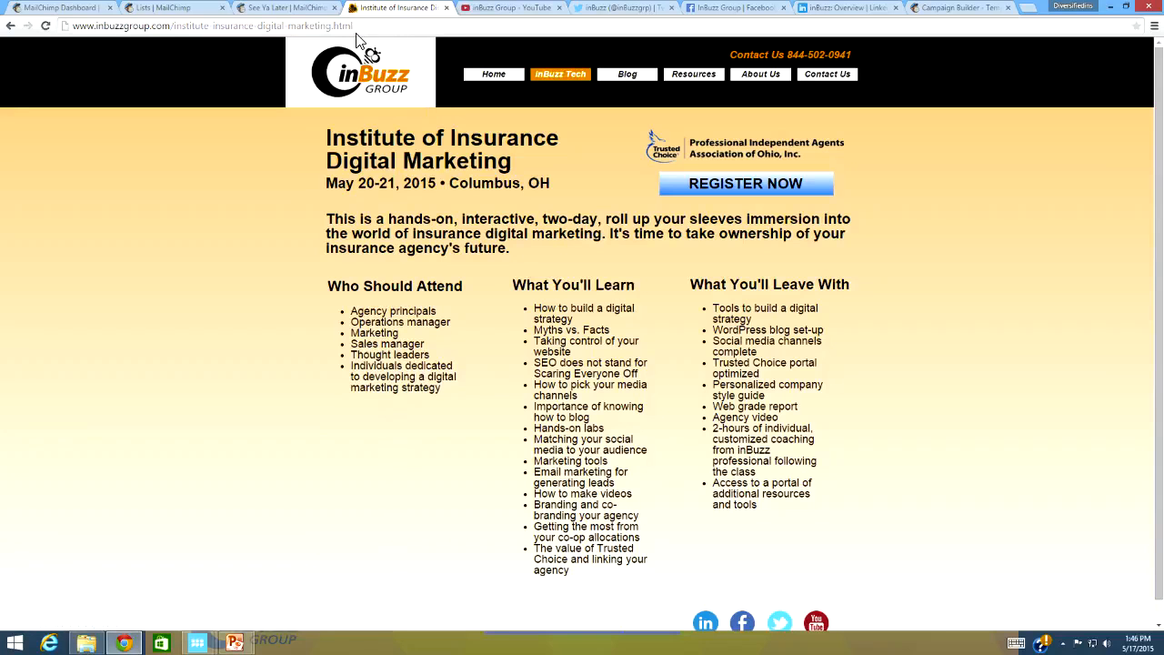
click(351, 27)
right_click(360, 32)
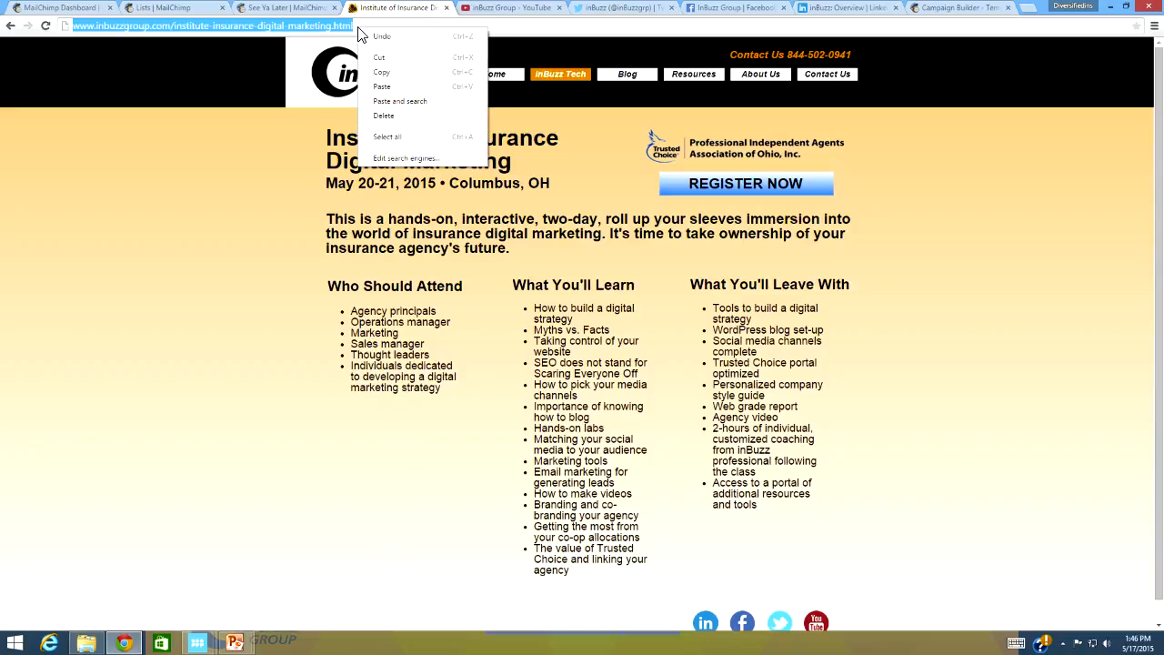
click(389, 73)
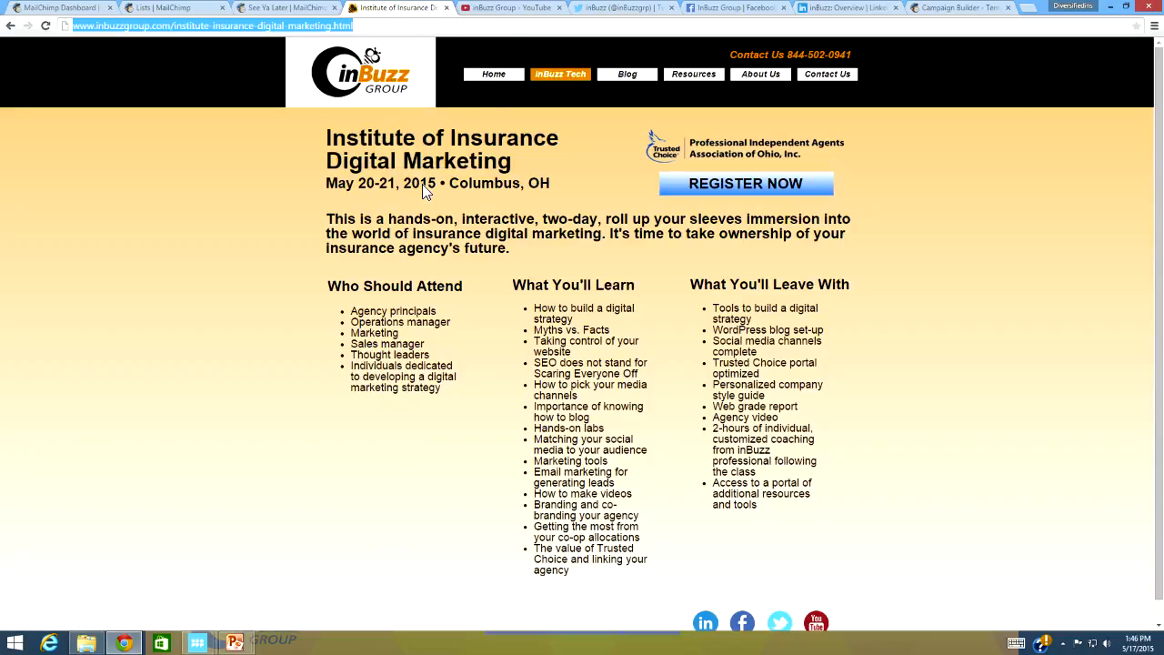
click(964, 8)
right_click(547, 359)
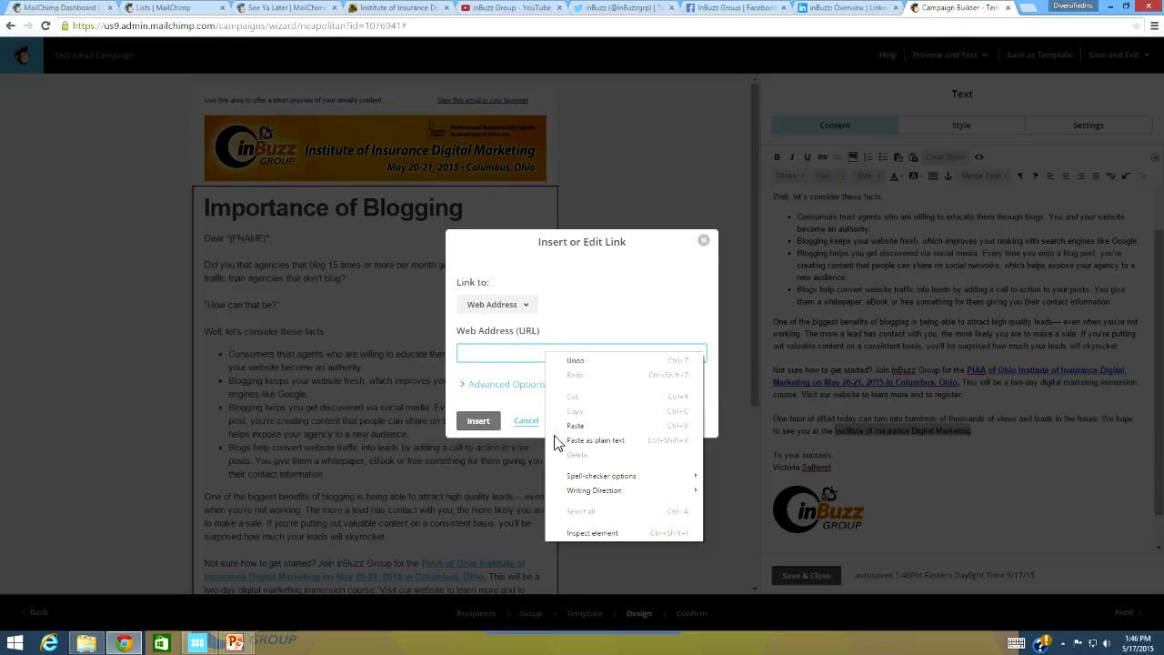
click(576, 425)
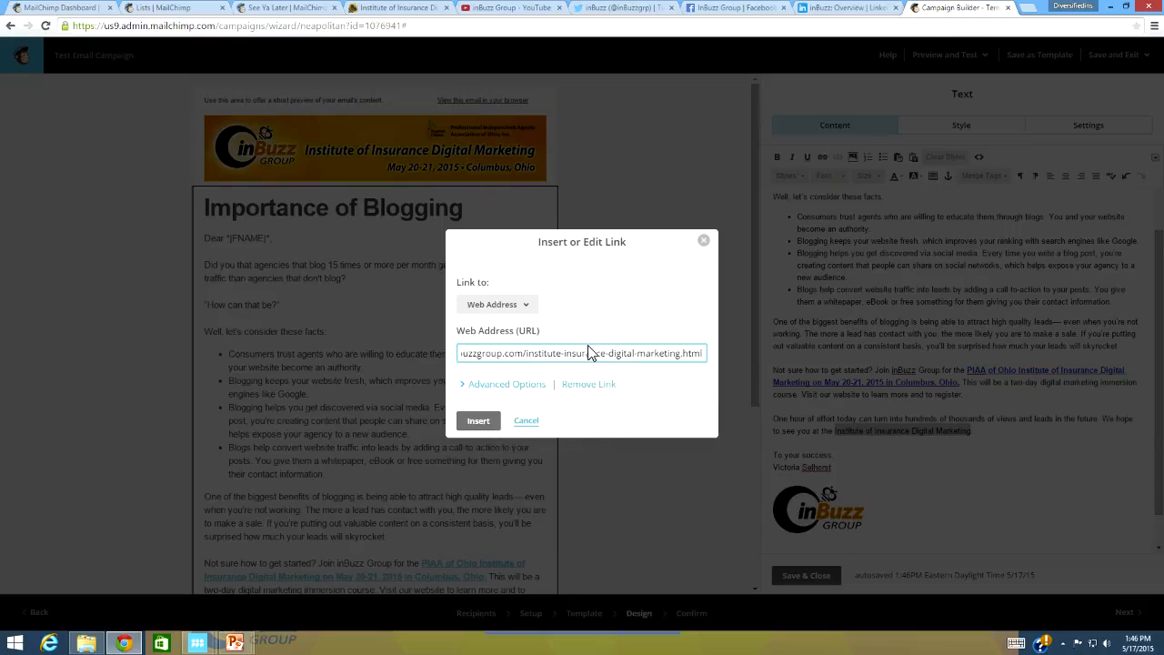
click(479, 420)
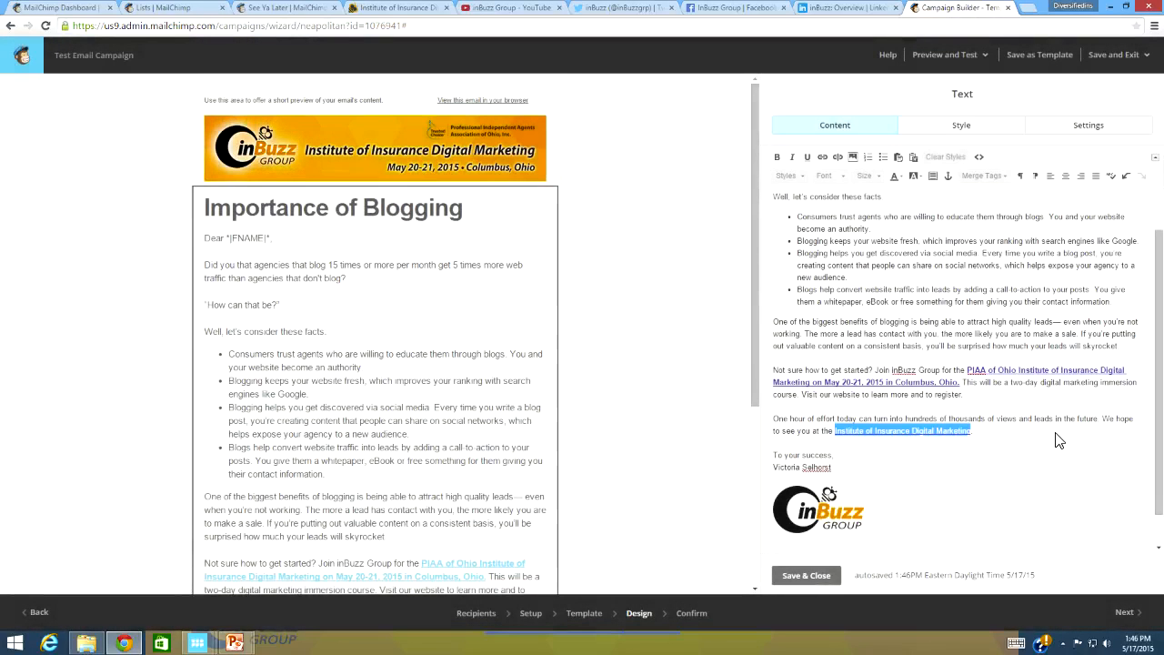
Make the linked words "Institute of Insurance Digital Marketing" in the closing paragraph bold and italic
click(775, 158)
click(795, 157)
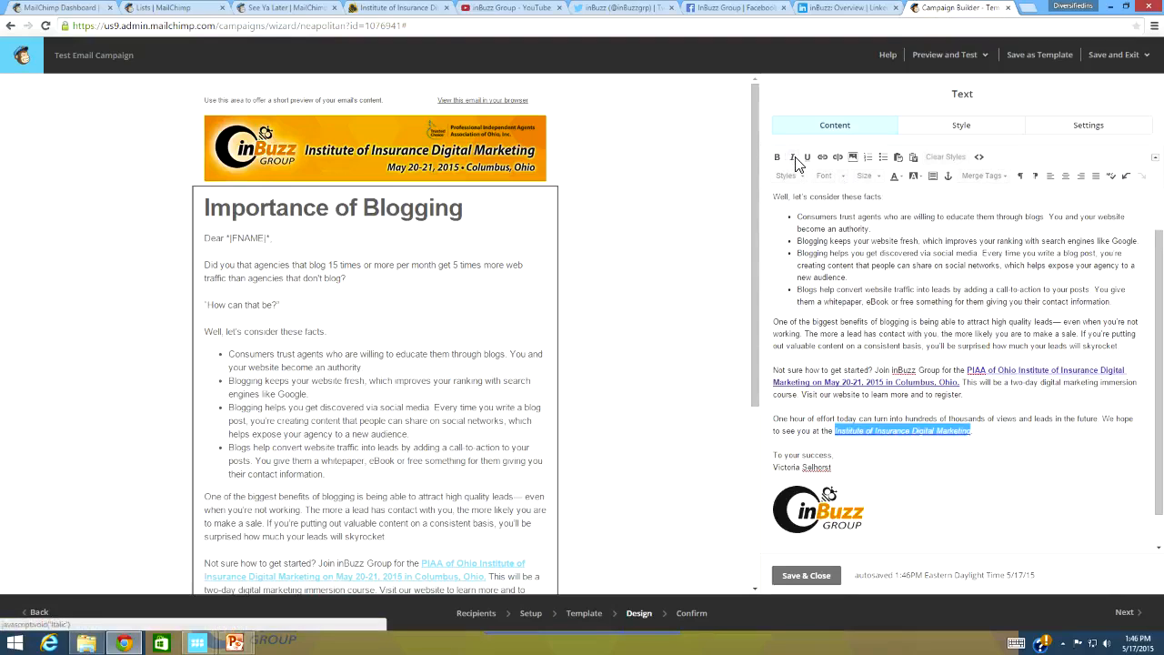
click(779, 159)
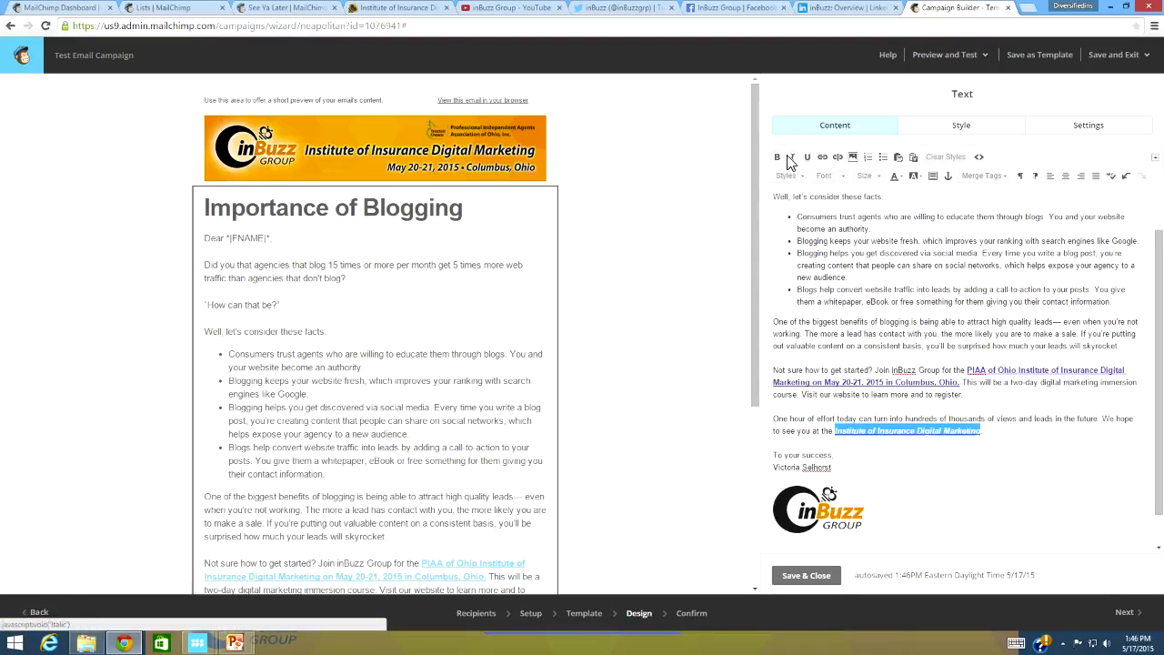
click(1012, 387)
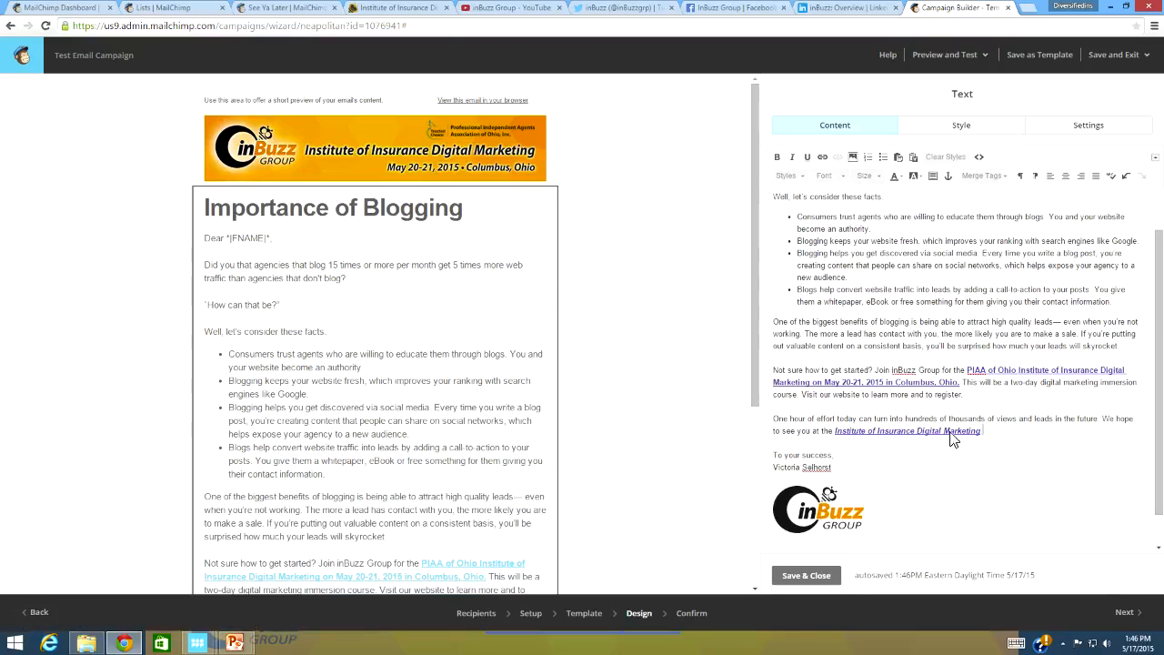
Set the text colour of the "Institute of Insurance Digital Marketing" link in the closing paragraph to blue
drag(970, 434, 837, 436)
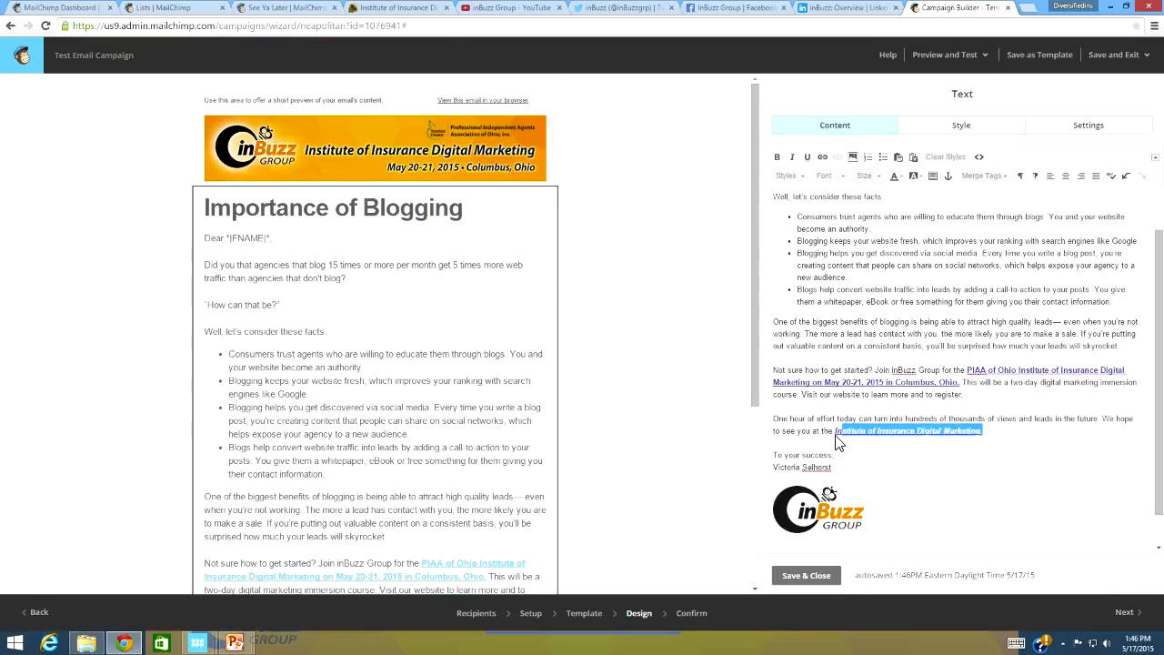
click(902, 177)
click(952, 223)
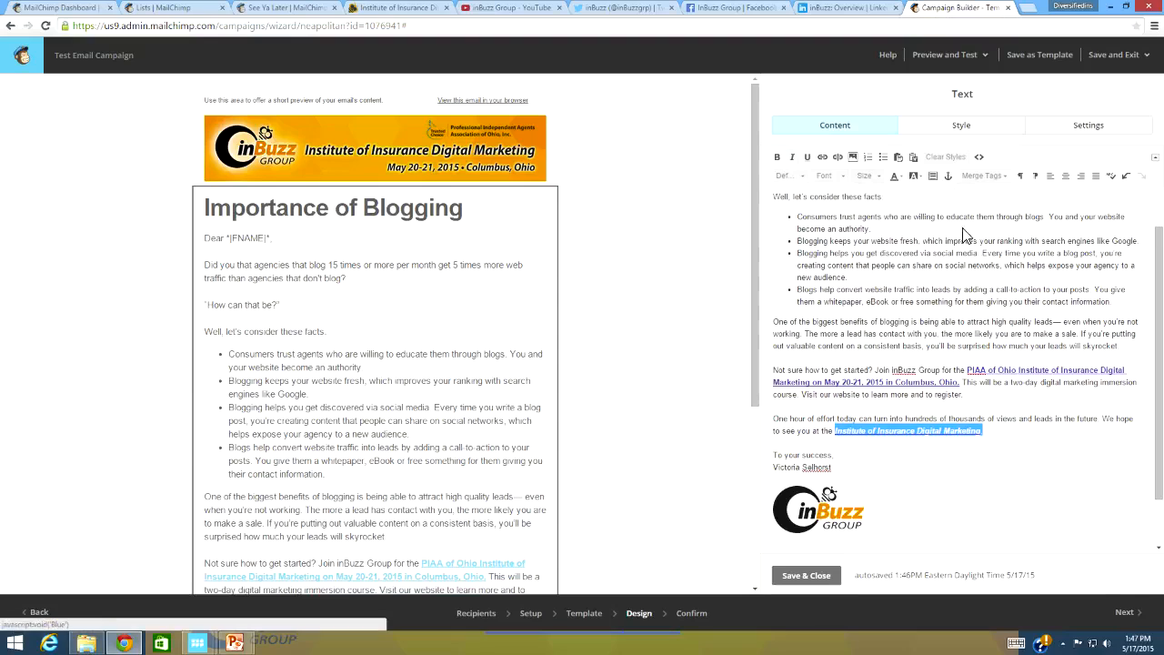
click(1116, 442)
Set the text colour of the "PIAA of Ohio Institute of Insurance Digital Marketing on May 20-21, 2015 in Columbus, Ohio." link to blue
drag(961, 383, 970, 367)
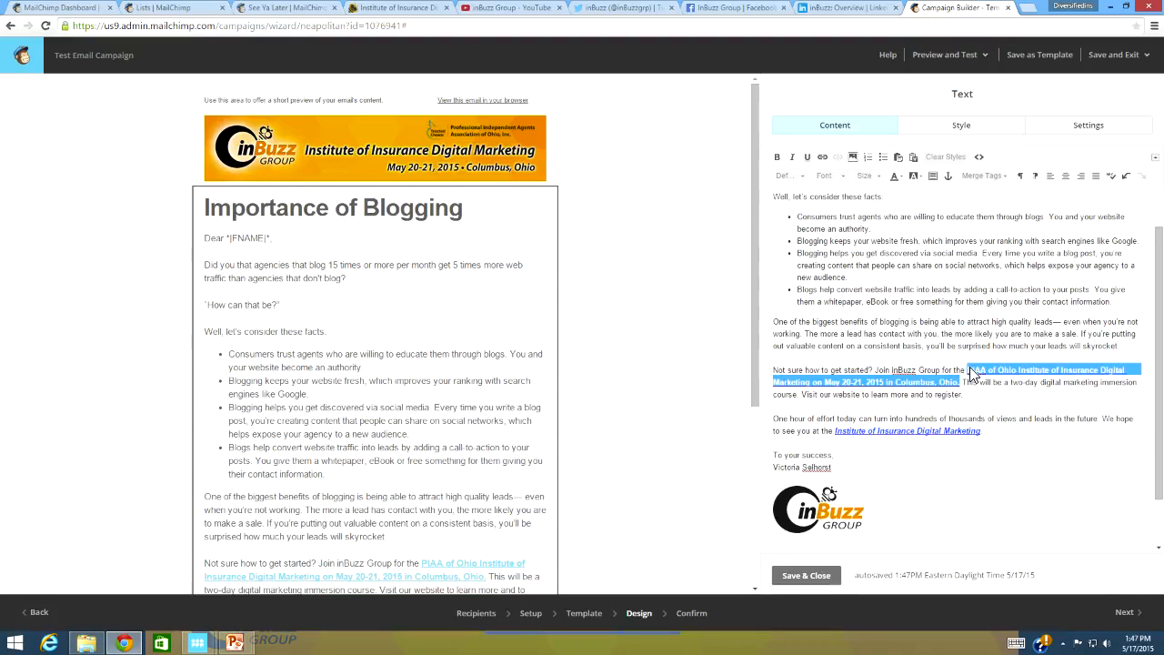
click(900, 177)
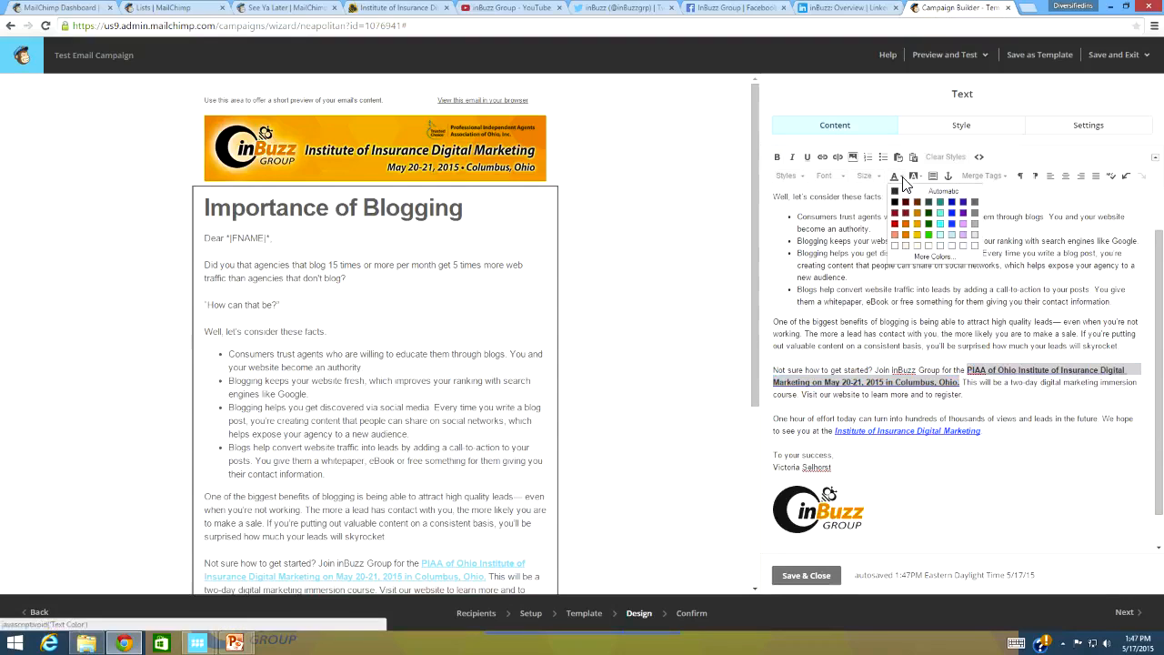
click(954, 216)
click(1109, 463)
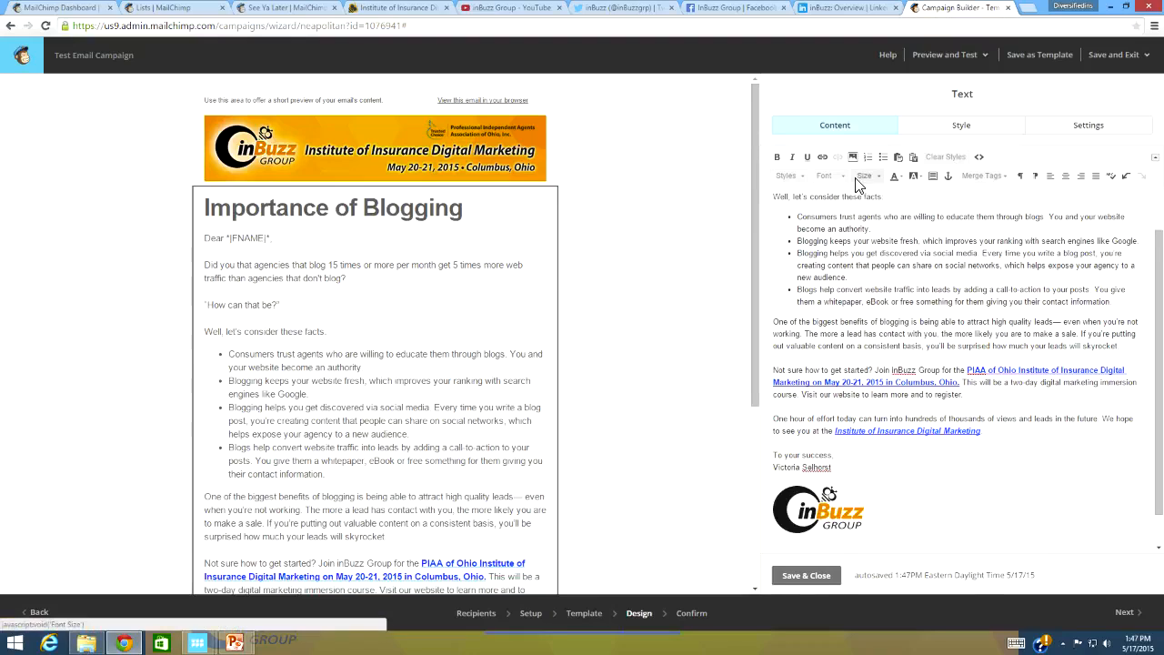
Save the edited text block and close its editor
click(797, 178)
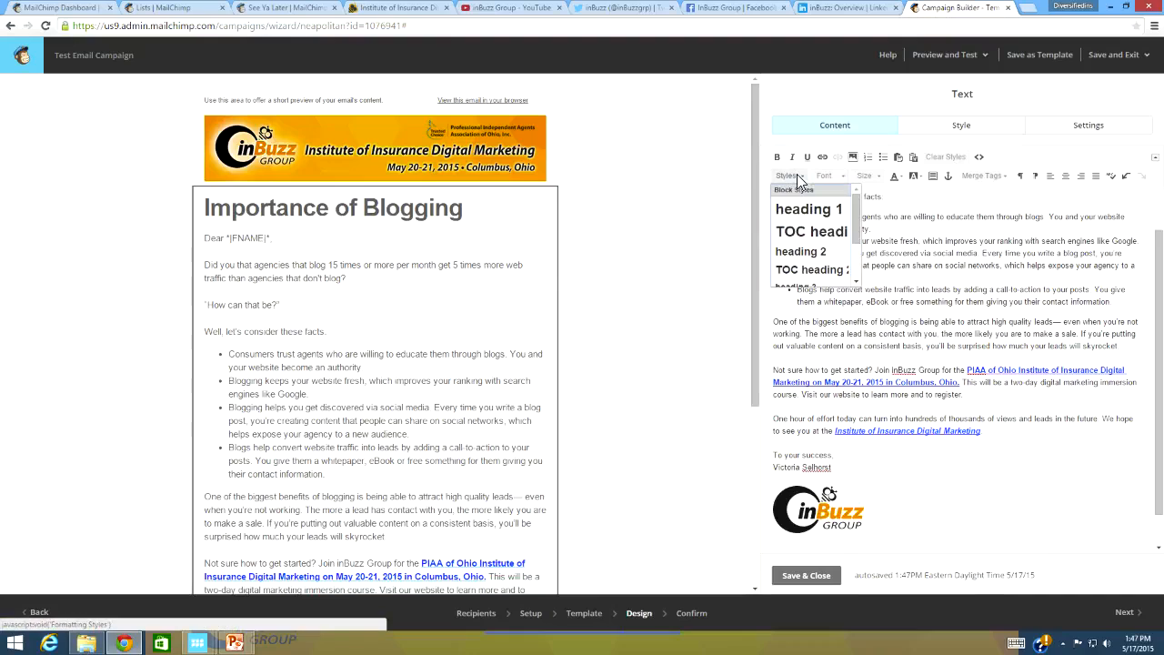
click(797, 176)
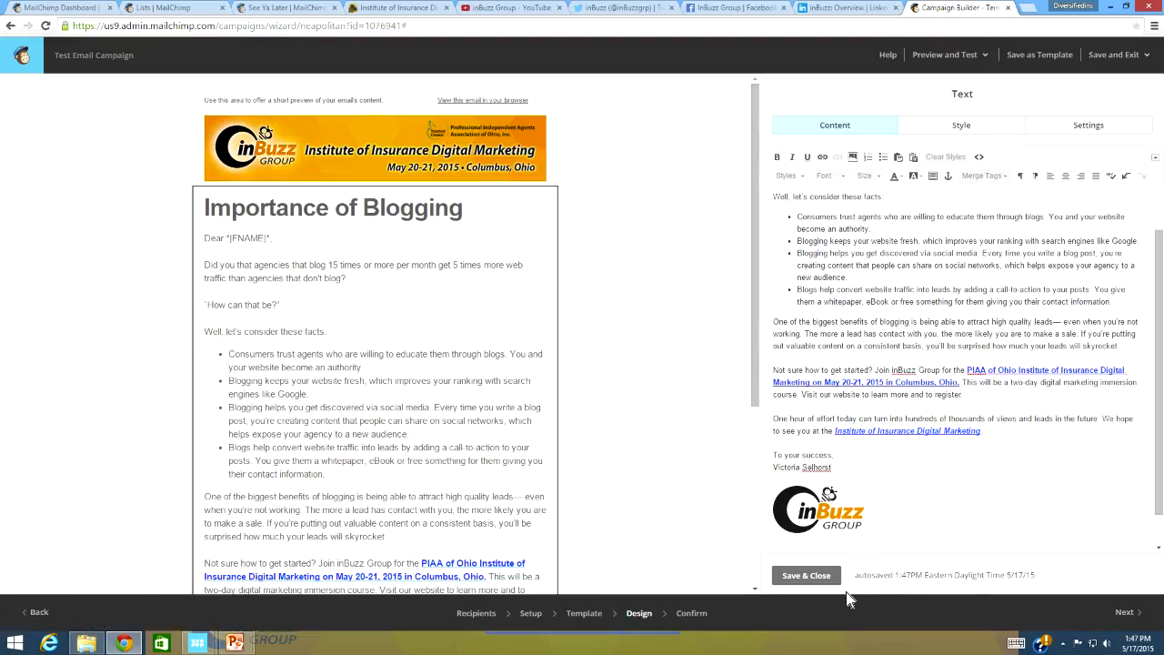
click(809, 576)
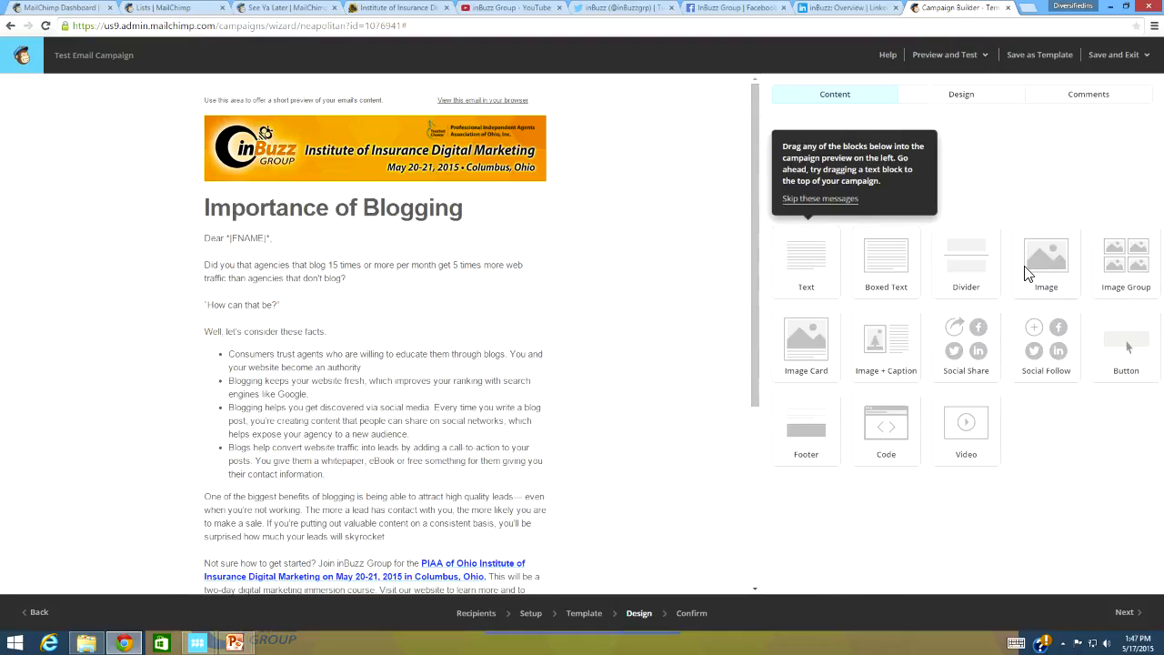
Add a Social Follow block between the signature logo and the footer of the email
drag(1048, 263, 473, 340)
drag(752, 360, 774, 577)
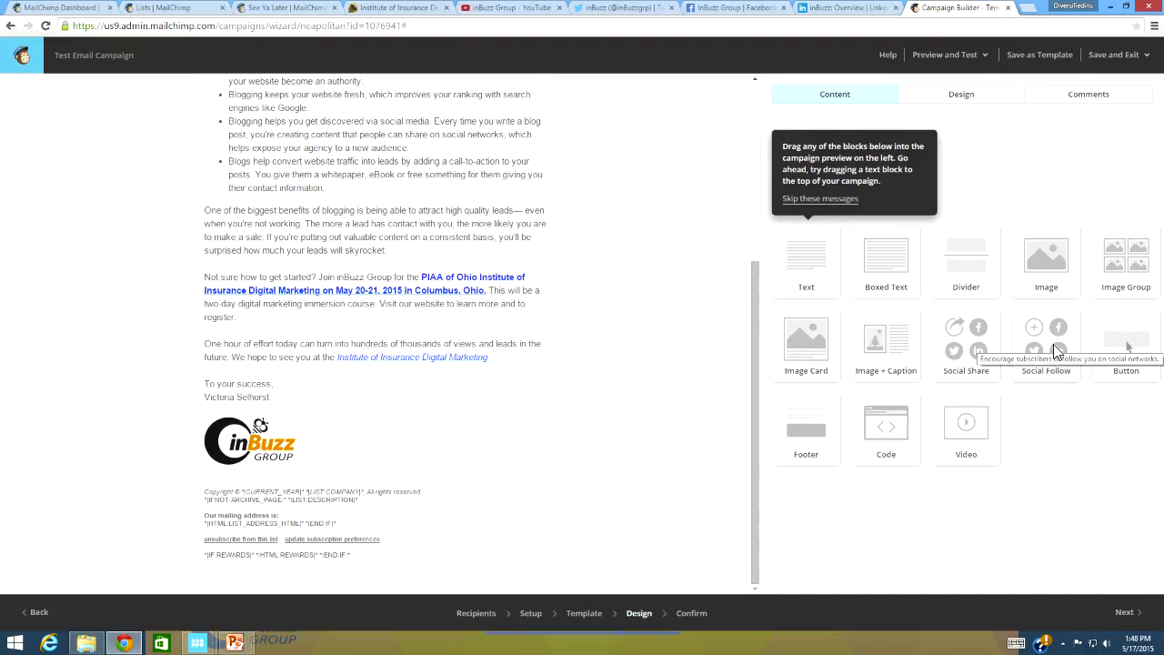
drag(1055, 350, 413, 420)
drag(436, 506, 447, 487)
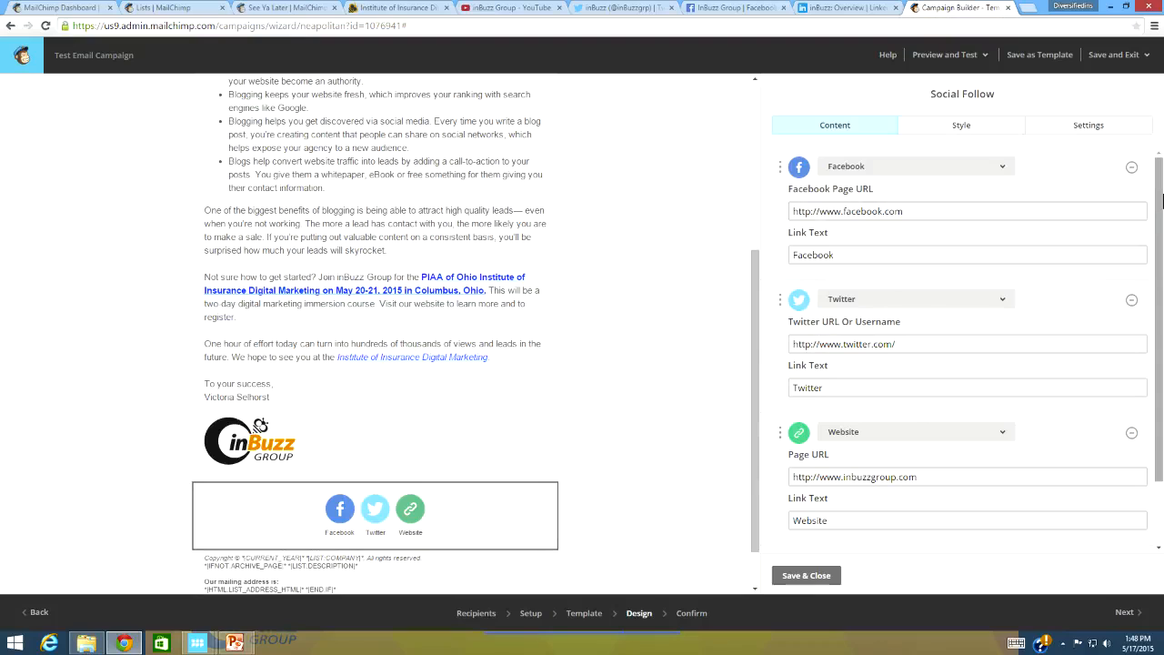
Move the Website service to first place in the Social Follow block, ahead of Facebook and Twitter
drag(1160, 211, 1162, 350)
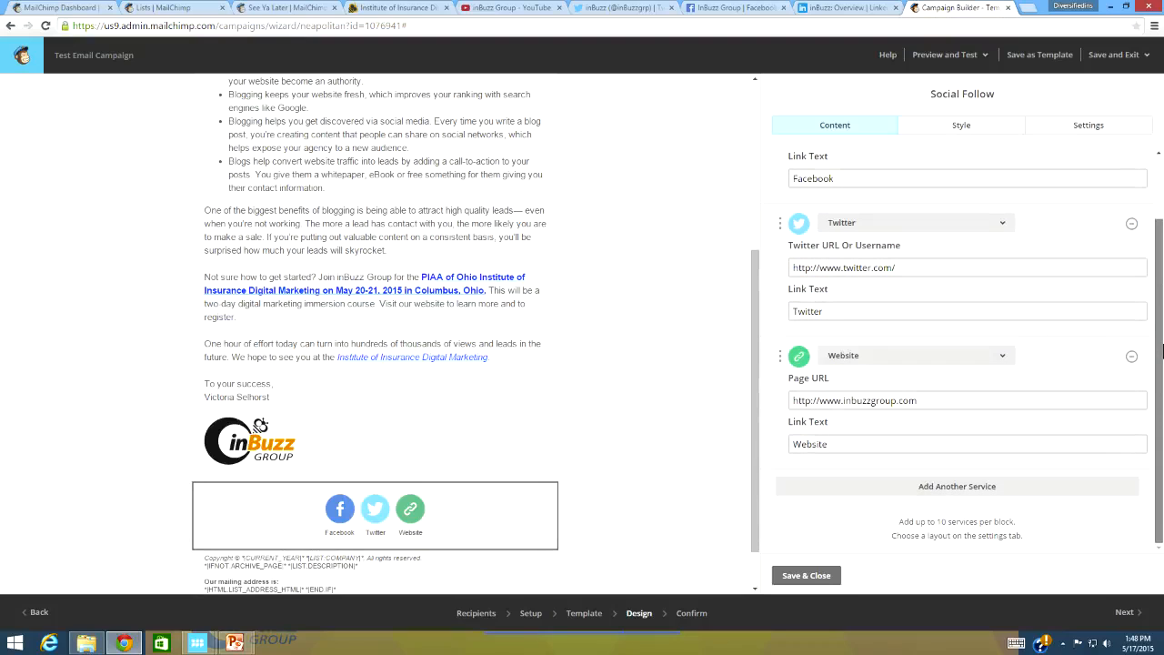
scroll(1143, 228, up, 1)
scroll(1143, 228, down, 1)
scroll(1123, 155, up, 1)
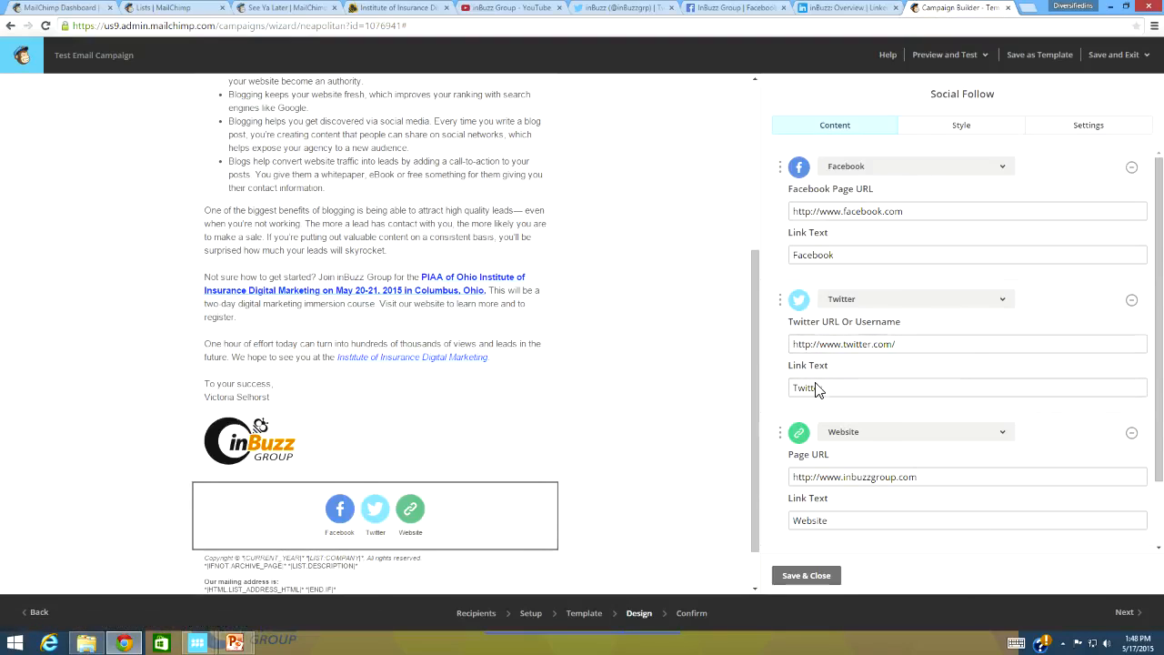
click(860, 388)
click(1111, 447)
mouse_move(778, 442)
mouse_down()
mouse_move(759, 180)
mouse_move(788, 142)
mouse_move(779, 163)
mouse_up()
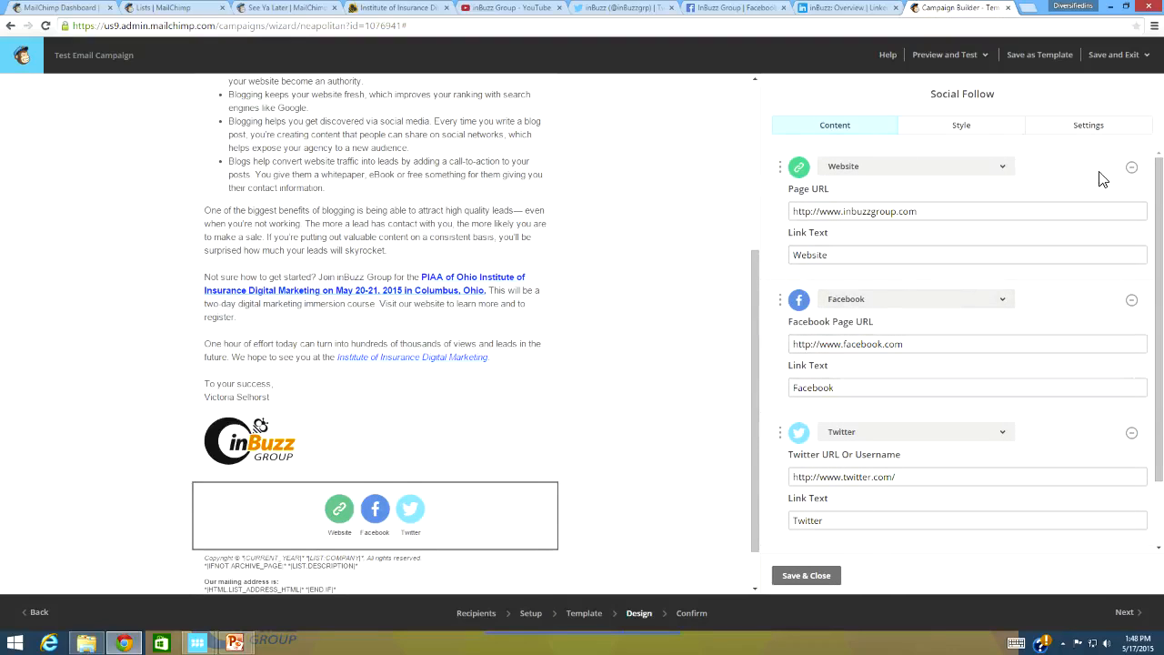
Add another service after Twitter in the Social Follow block and set it to LinkedIn
scroll(1157, 209, down, 1)
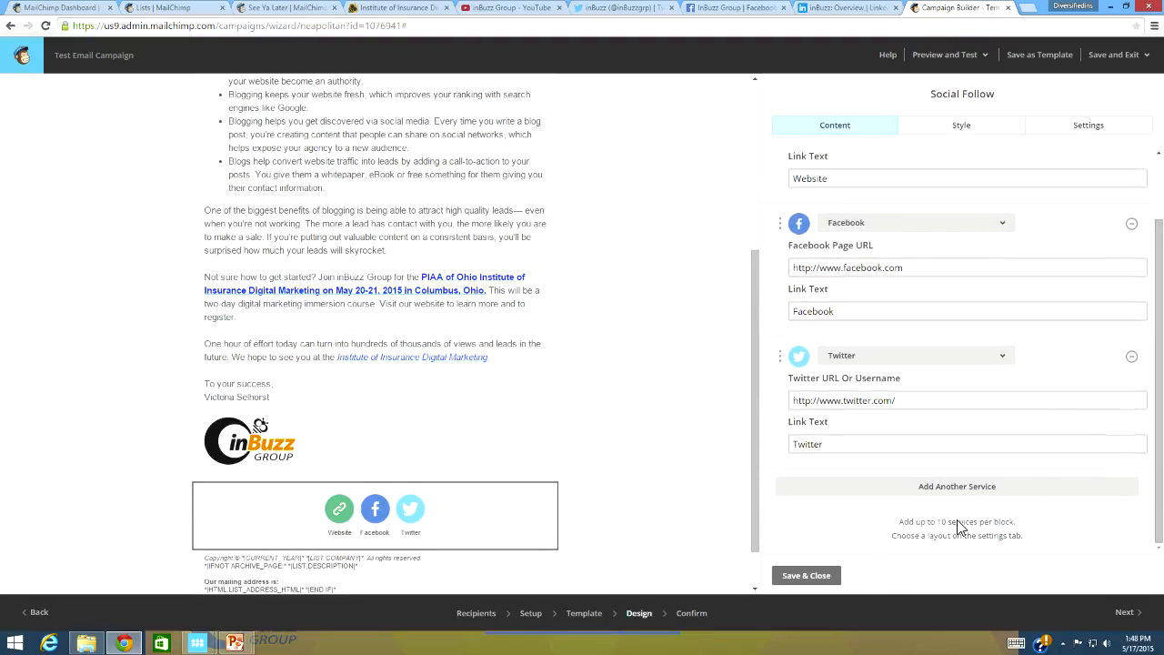
click(947, 488)
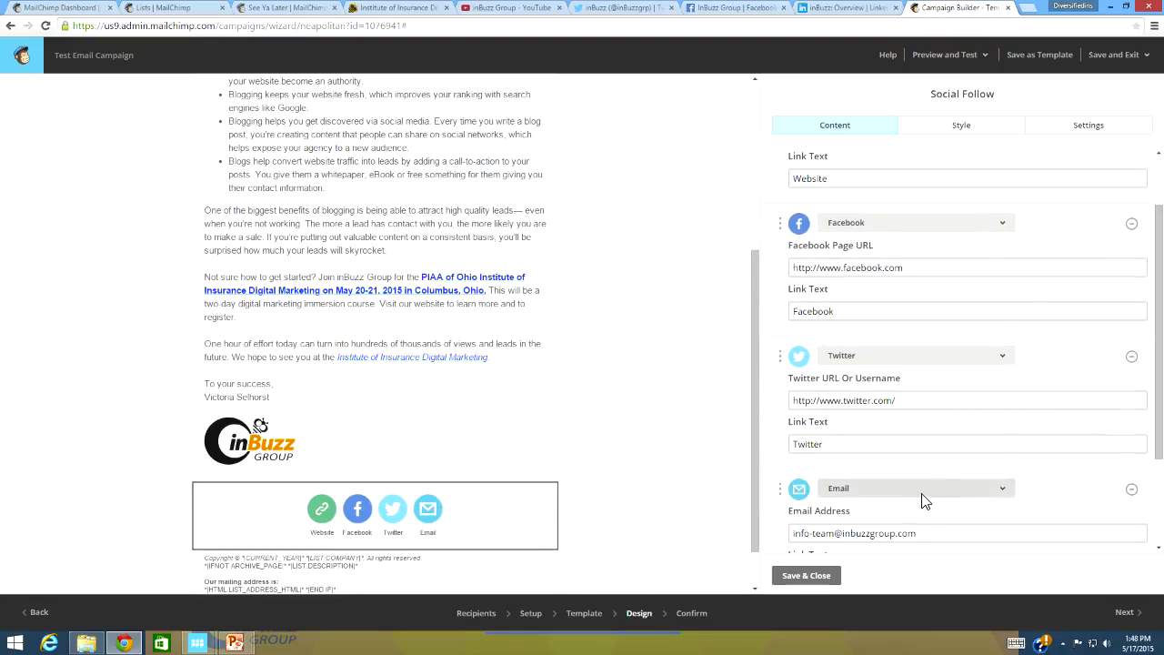
click(923, 497)
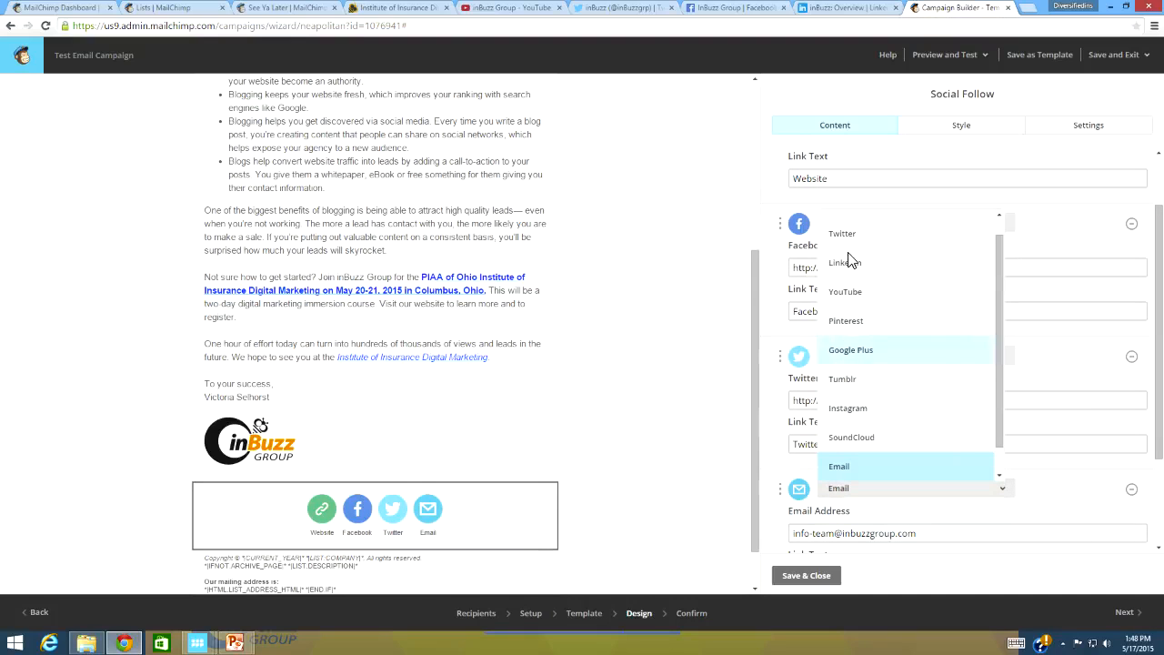
click(846, 263)
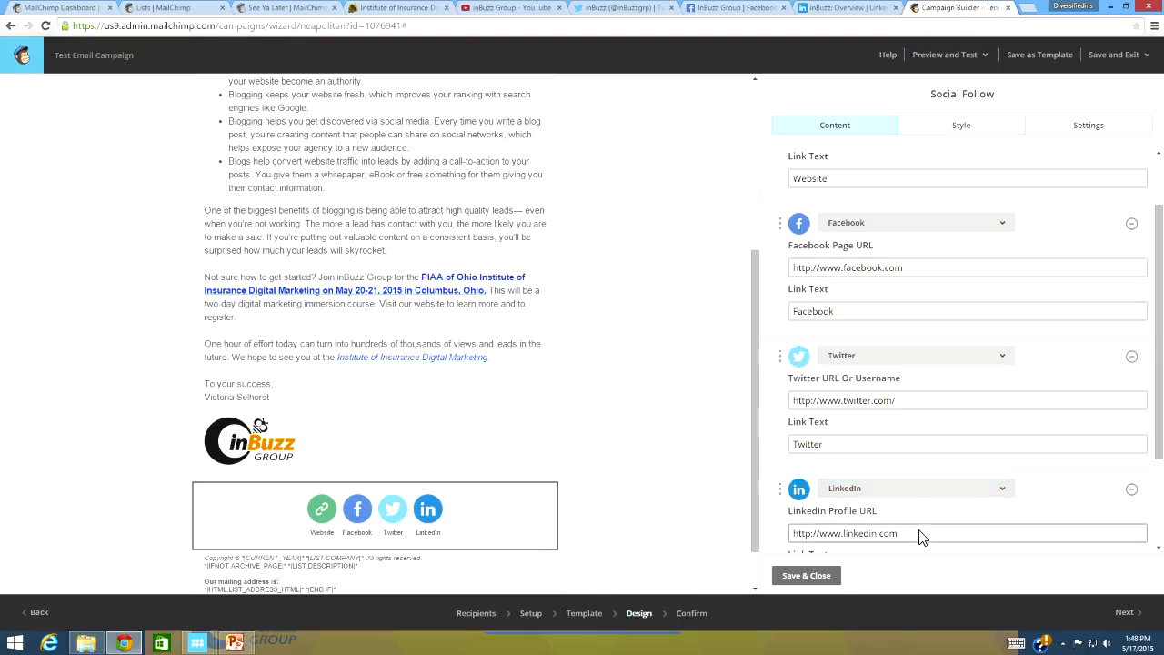
Add another service after LinkedIn in the Social Follow block and set it to YouTube
drag(1160, 410, 1160, 493)
click(942, 488)
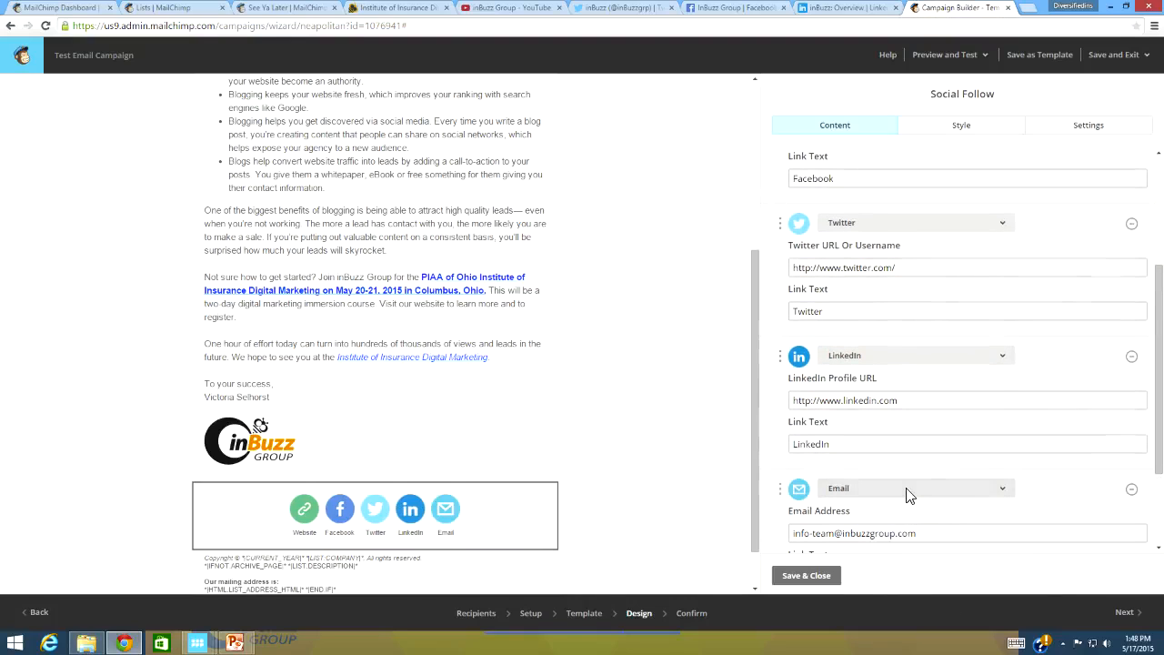
click(908, 490)
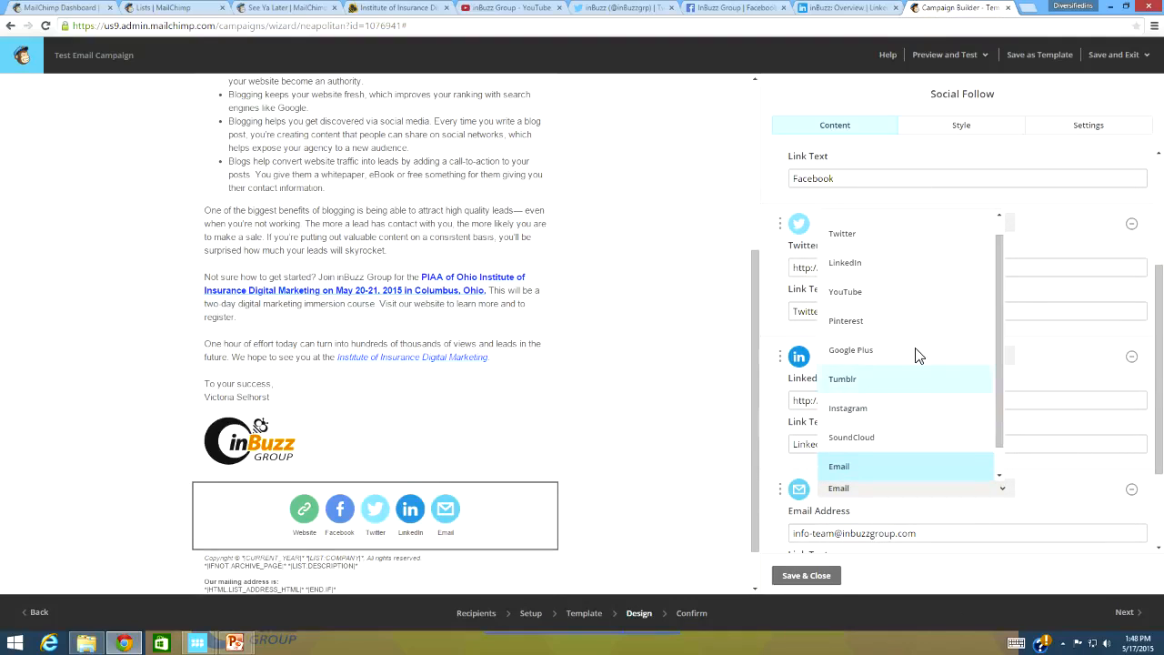
click(864, 292)
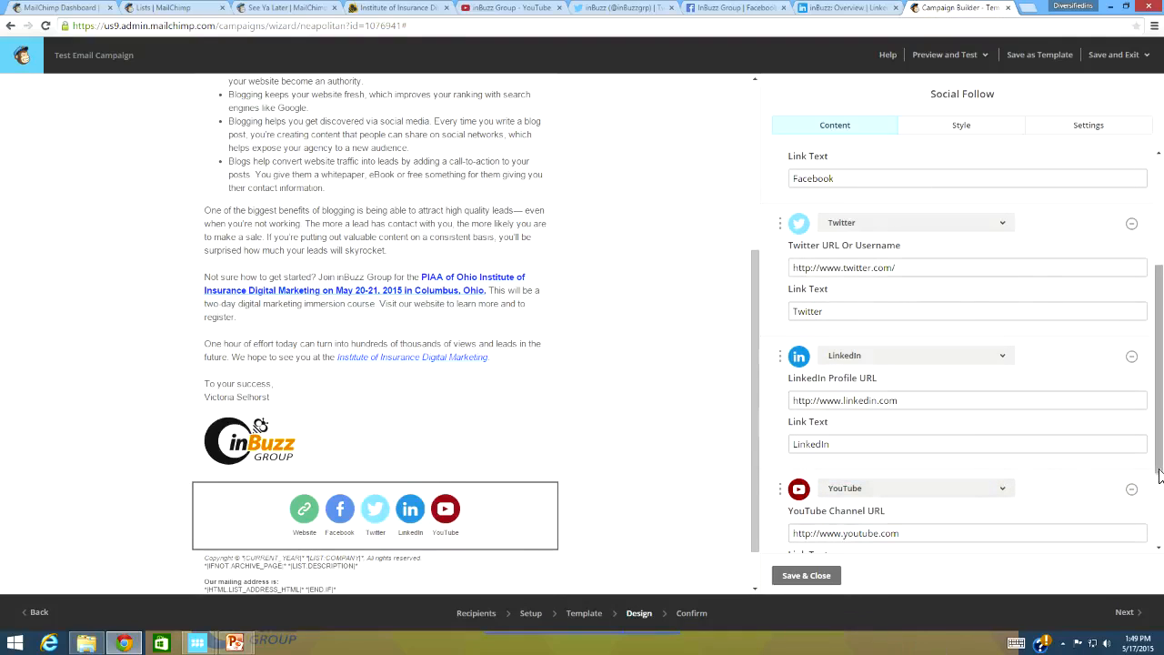
Add one more service after YouTube in the Social Follow block, leaving its type as Email
scroll(1159, 486, down, 2)
click(975, 493)
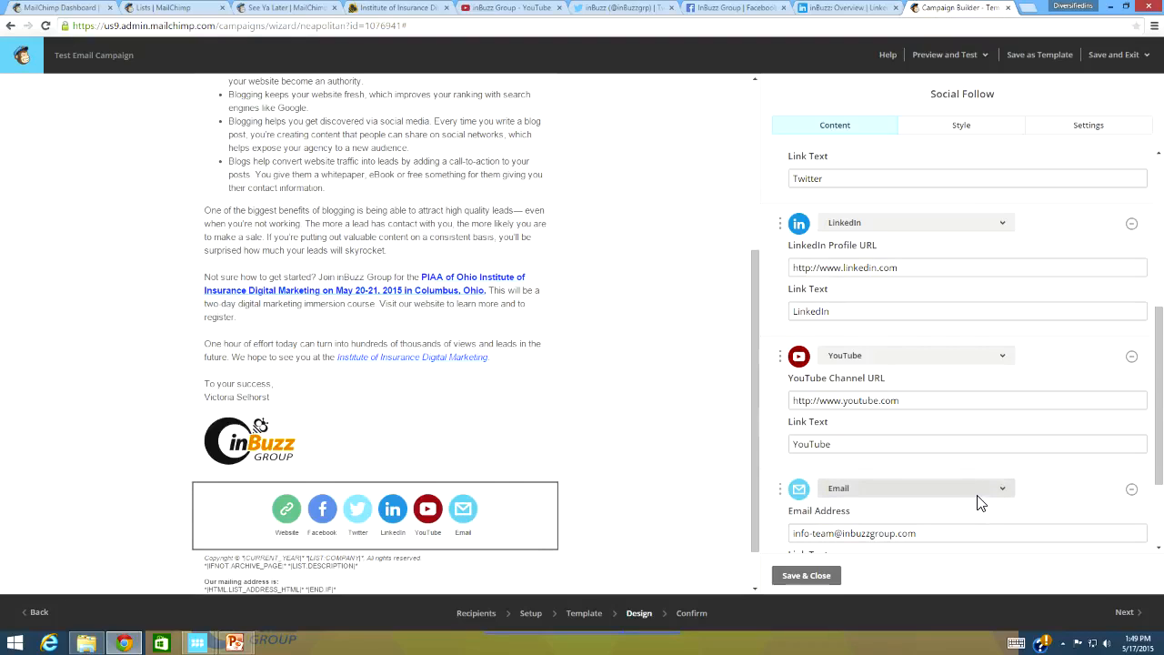
click(976, 497)
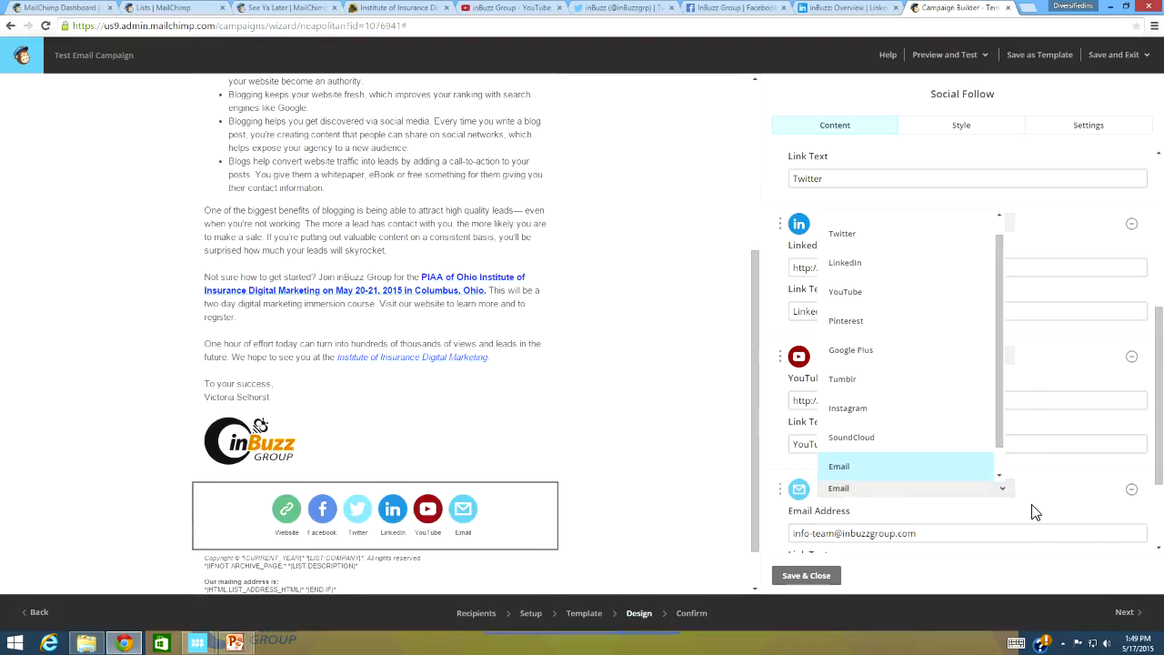
click(1115, 501)
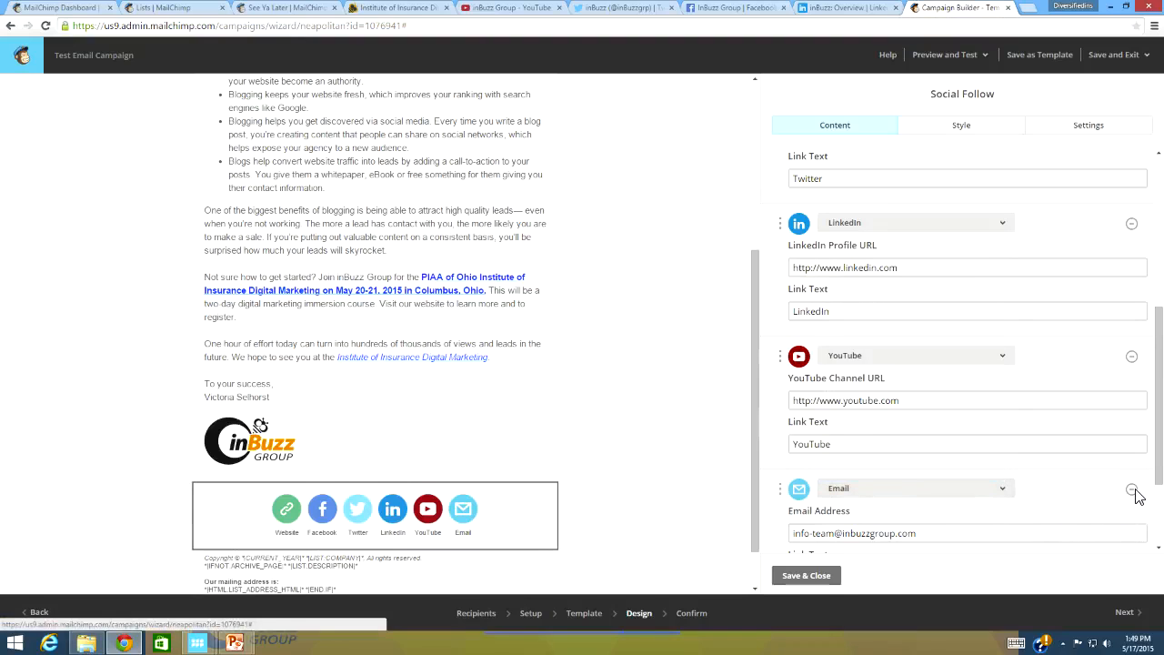
click(1133, 489)
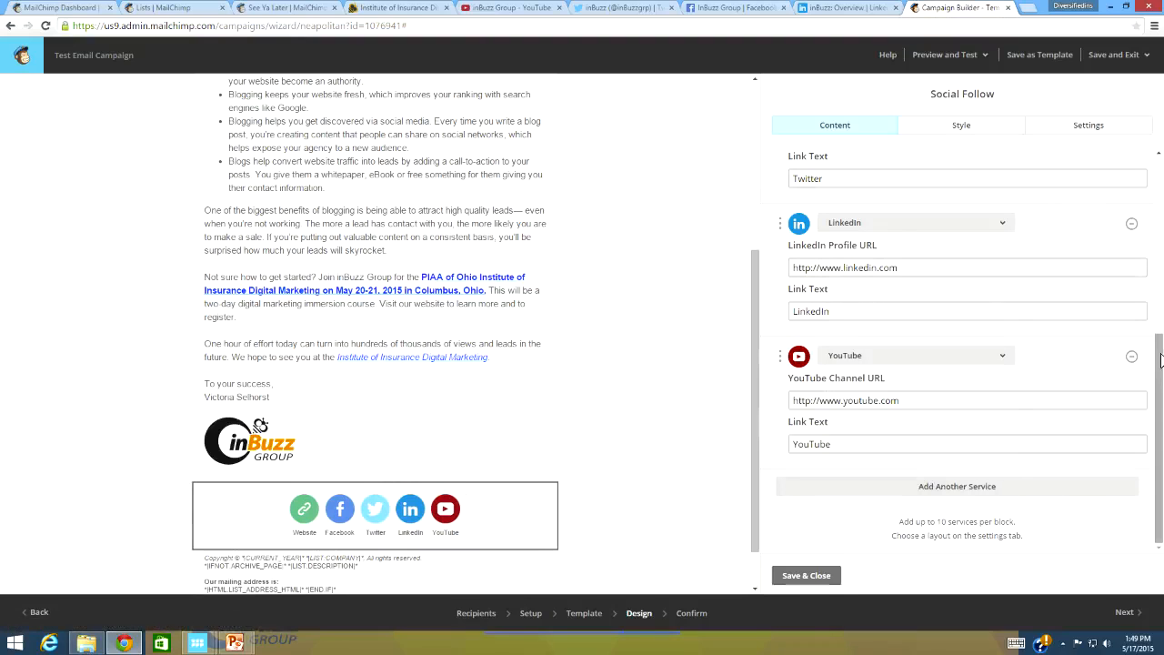
scroll(1160, 357, up, 4)
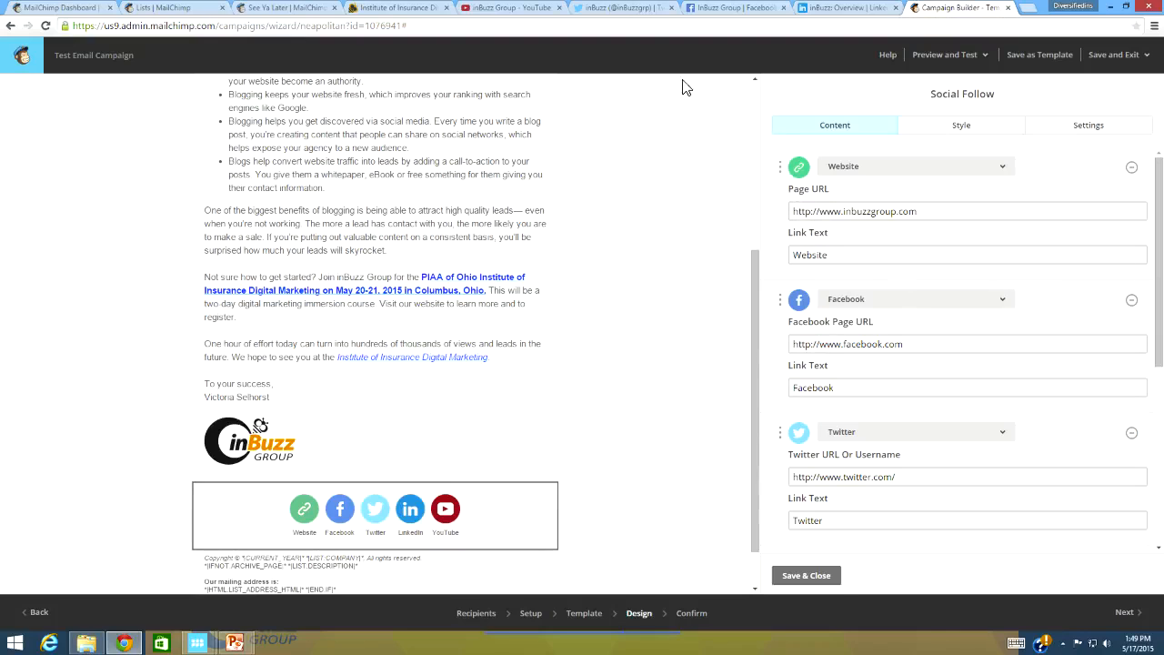
click(750, 16)
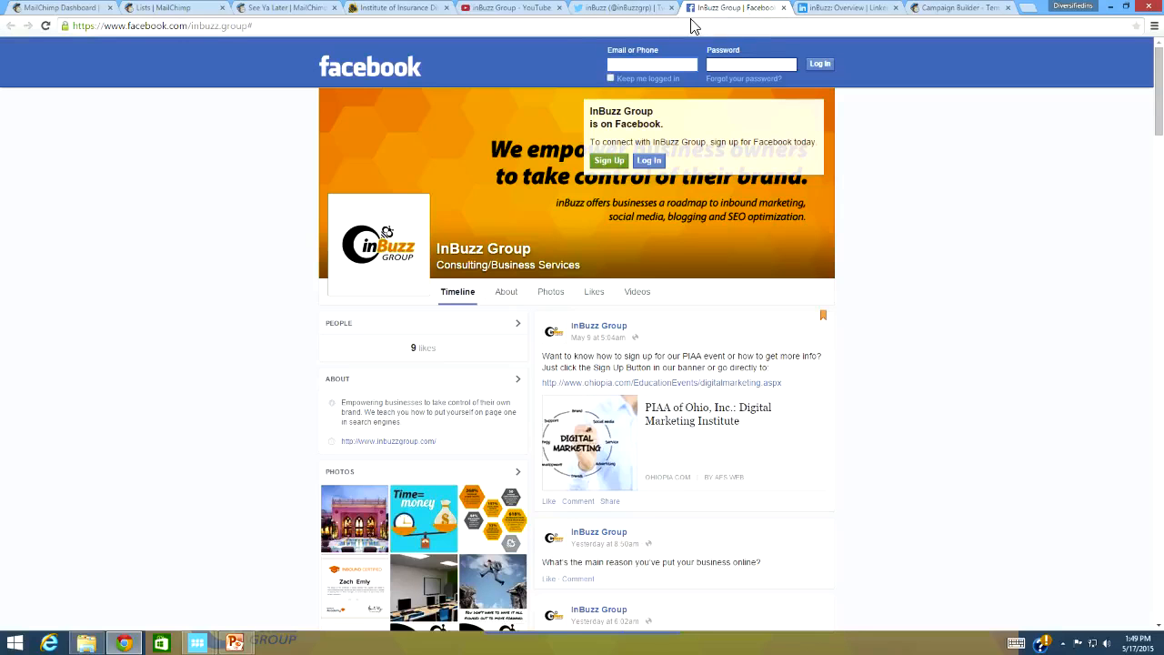
click(253, 27)
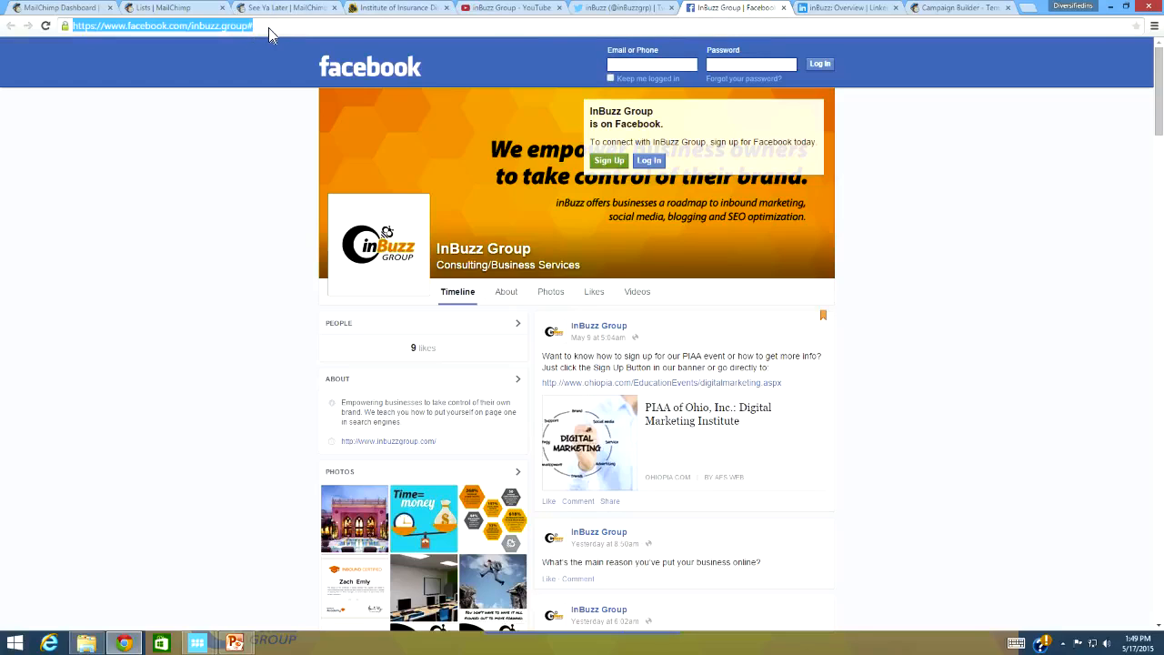
right_click(266, 27)
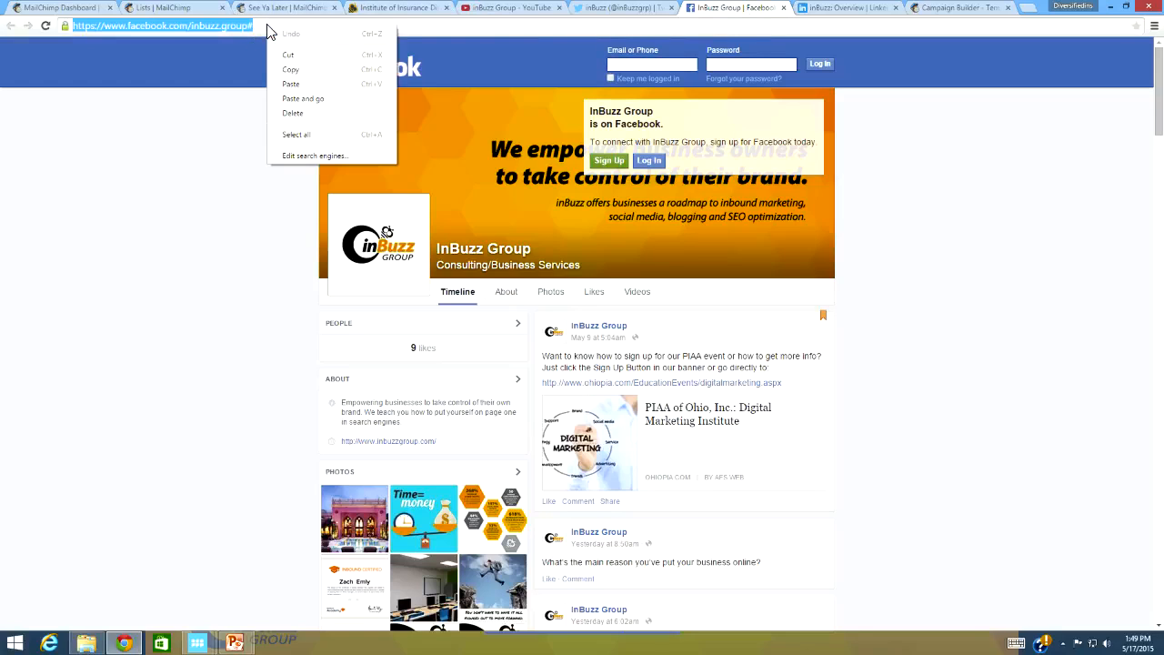
click(314, 73)
click(978, 9)
click(905, 344)
key(ctrl+a)
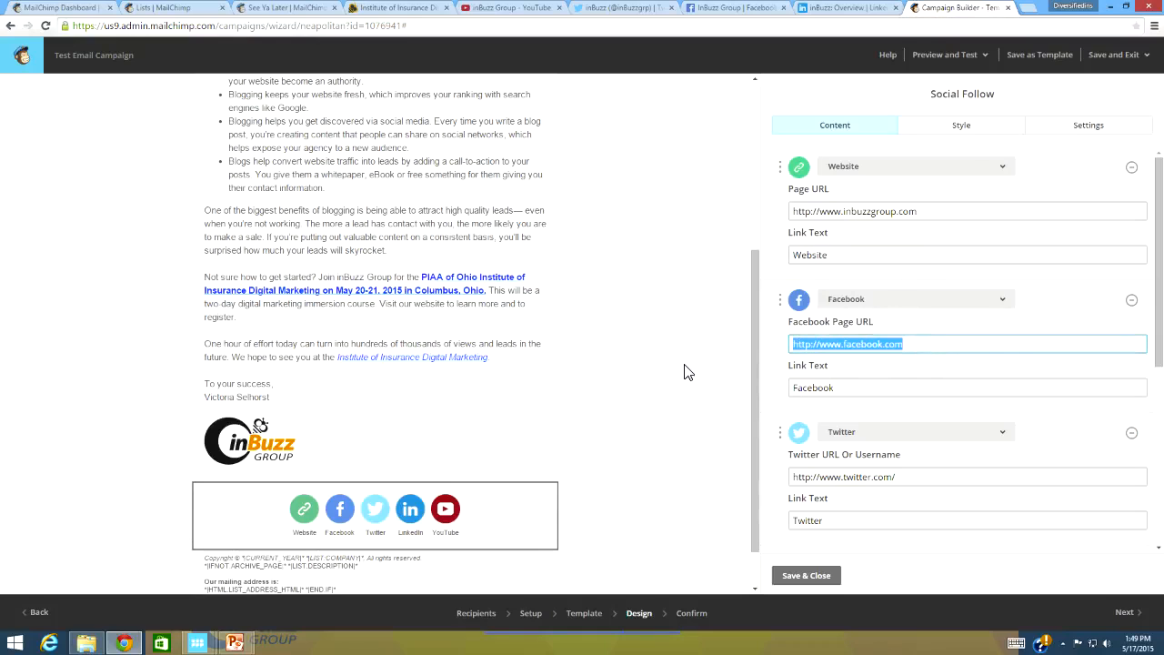
right_click(967, 347)
click(1006, 416)
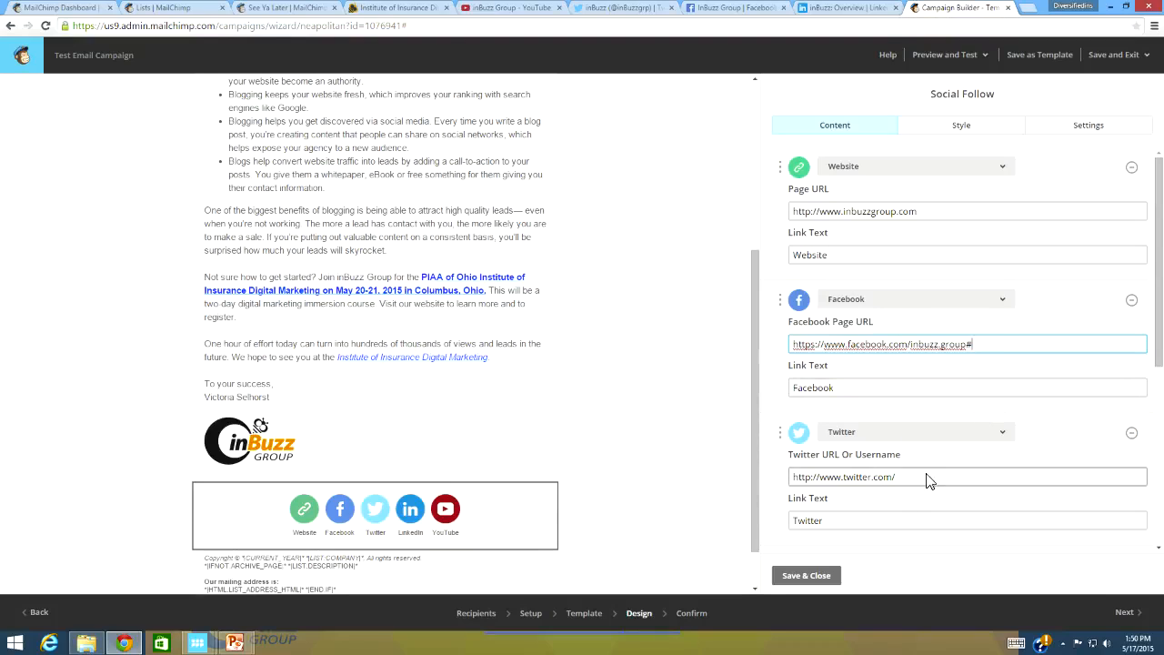
click(628, 10)
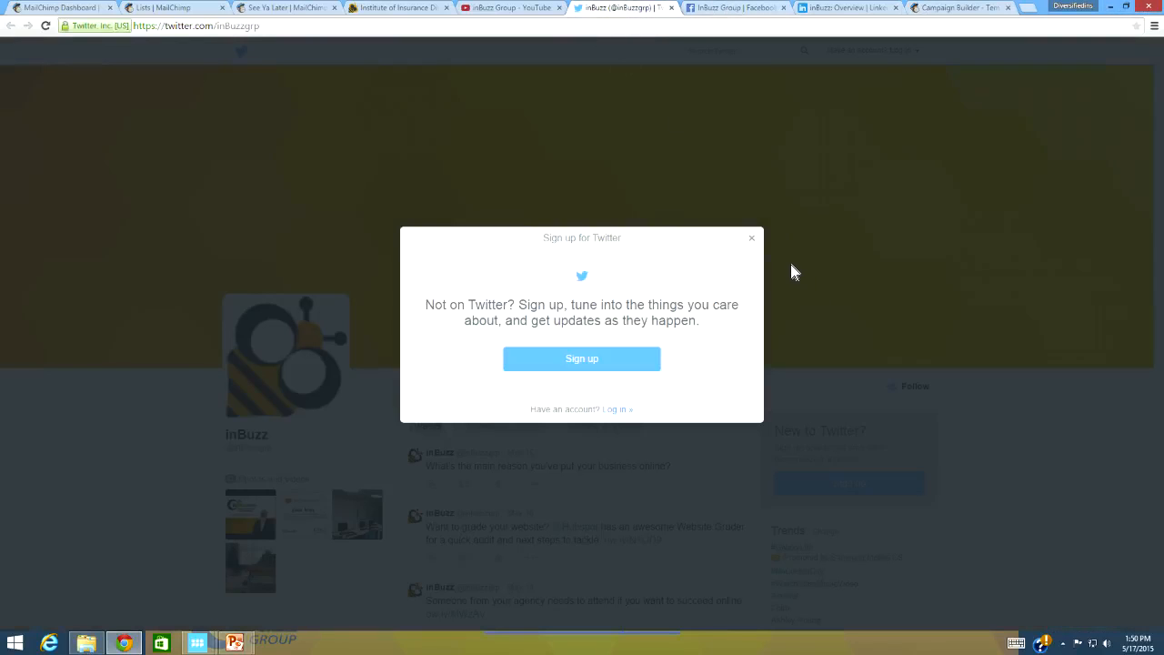
click(751, 238)
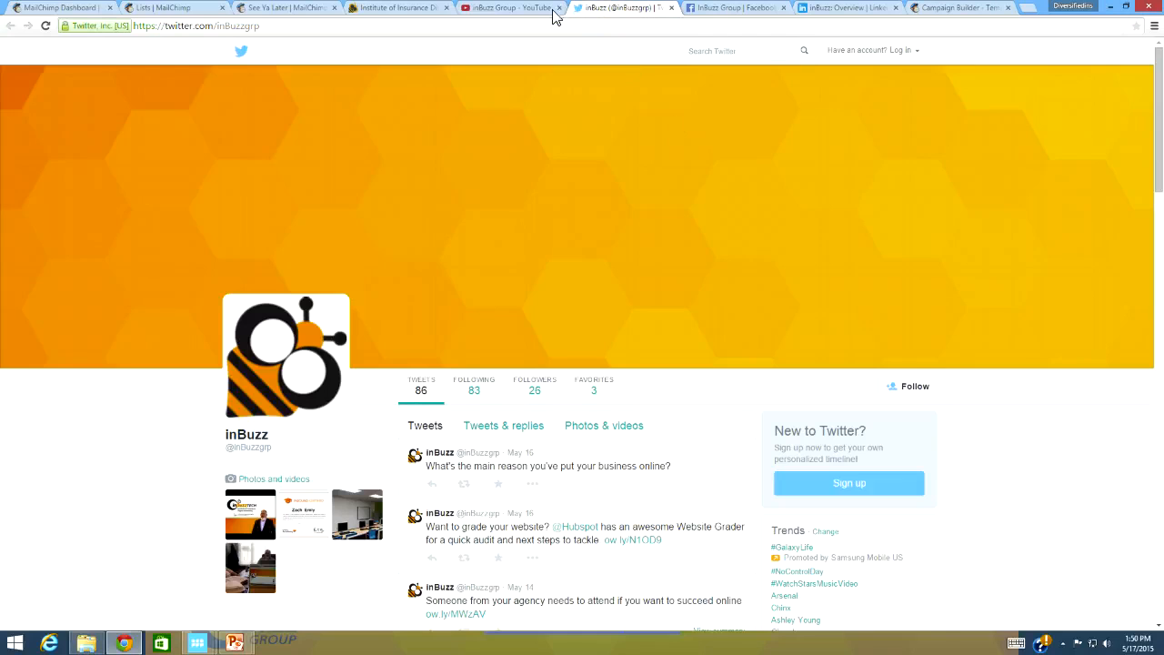
click(422, 28)
right_click(424, 30)
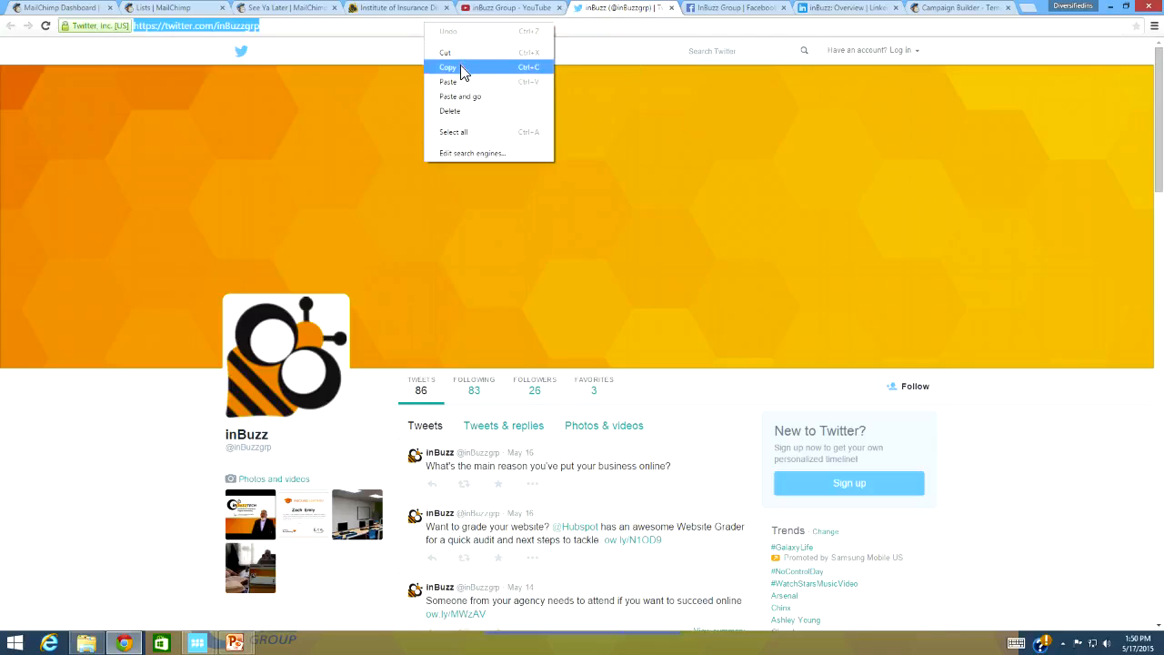
click(460, 66)
click(955, 9)
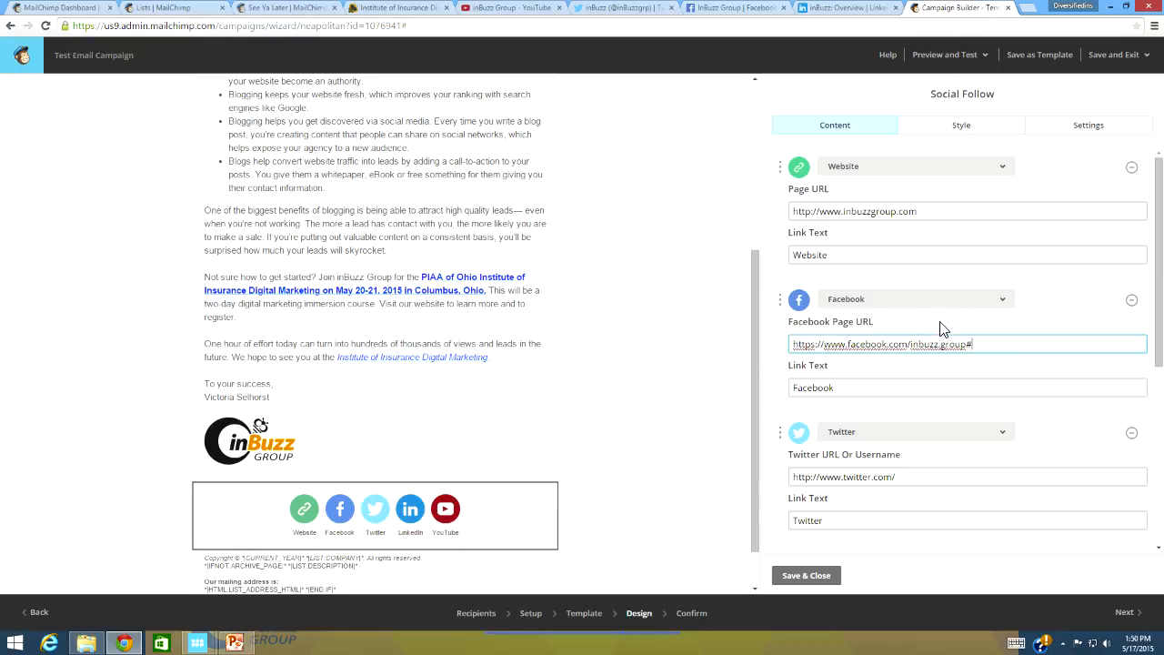
drag(901, 479, 627, 448)
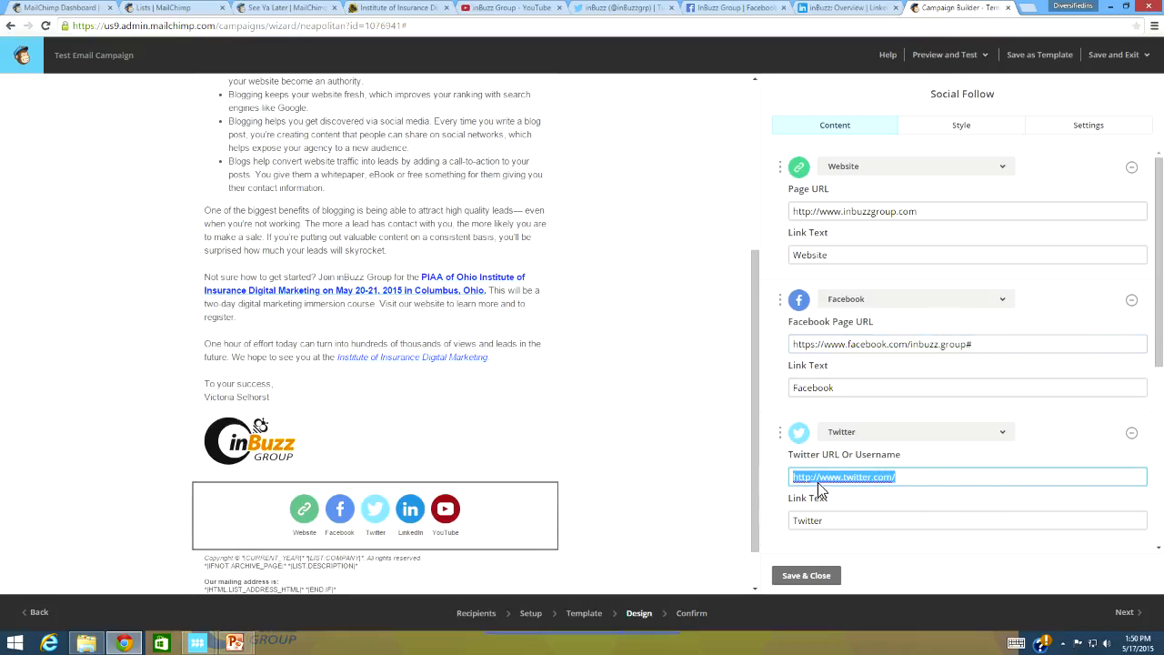
right_click(930, 479)
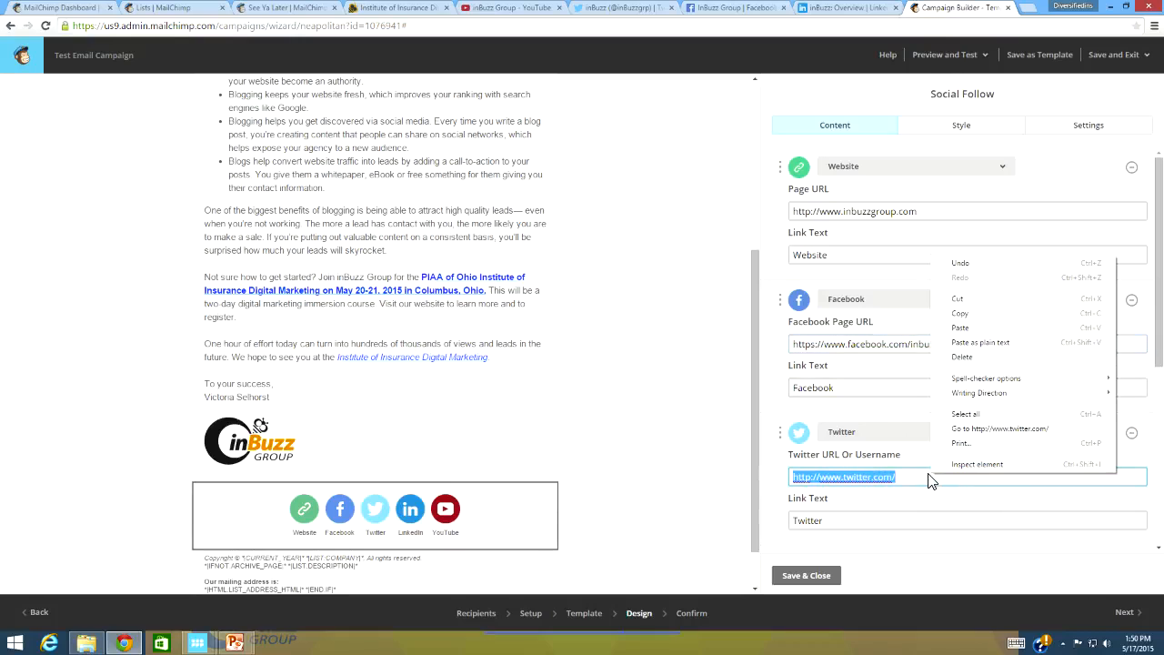
click(993, 331)
drag(1161, 339, 1163, 500)
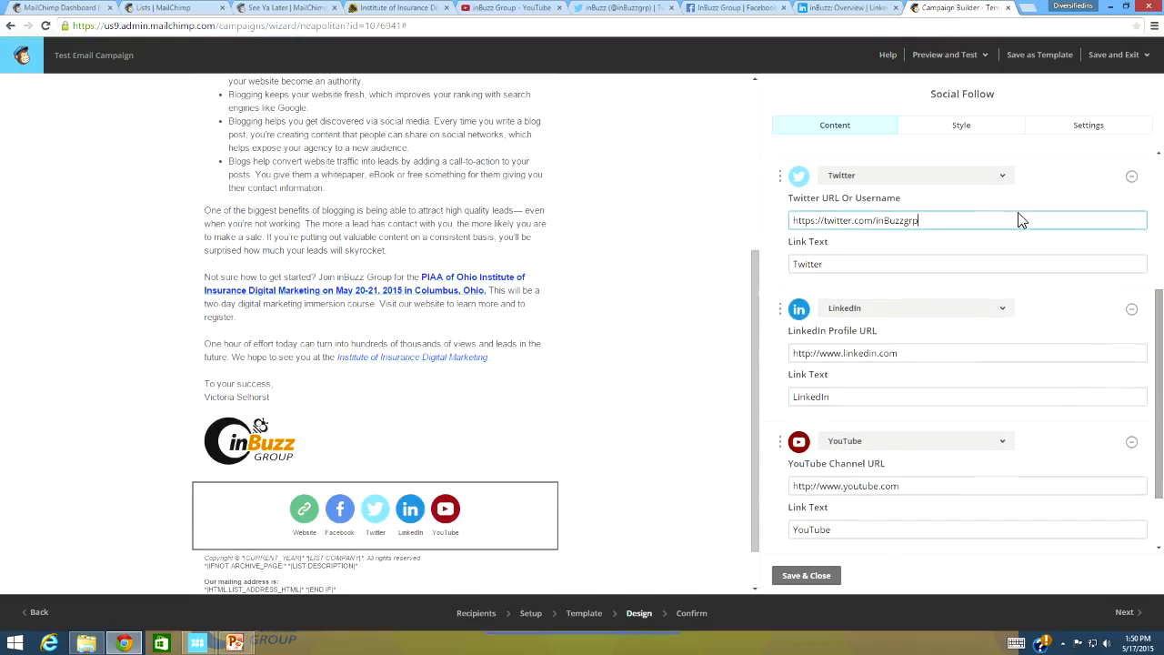
click(825, 13)
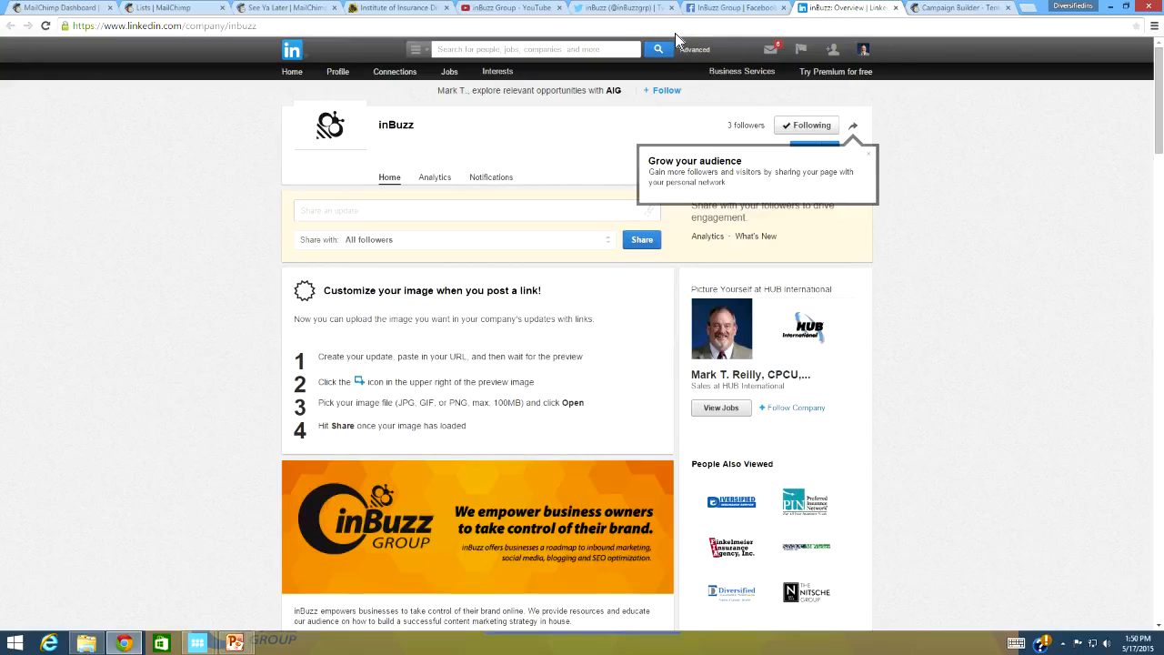
click(258, 27)
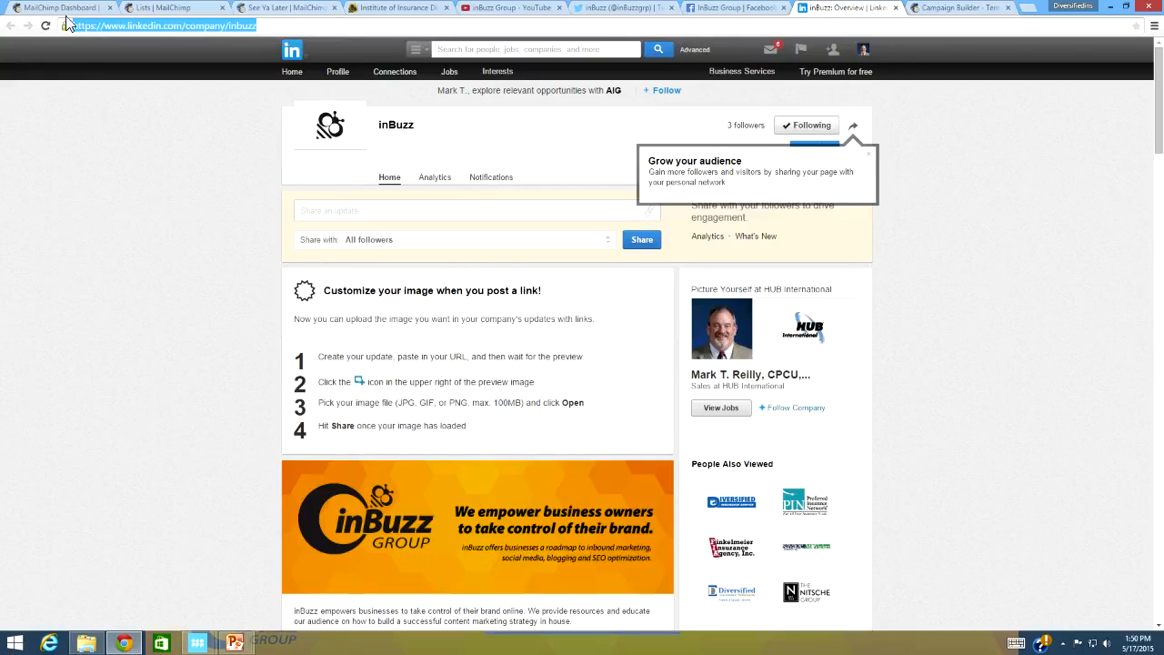
right_click(257, 27)
click(301, 73)
click(938, 9)
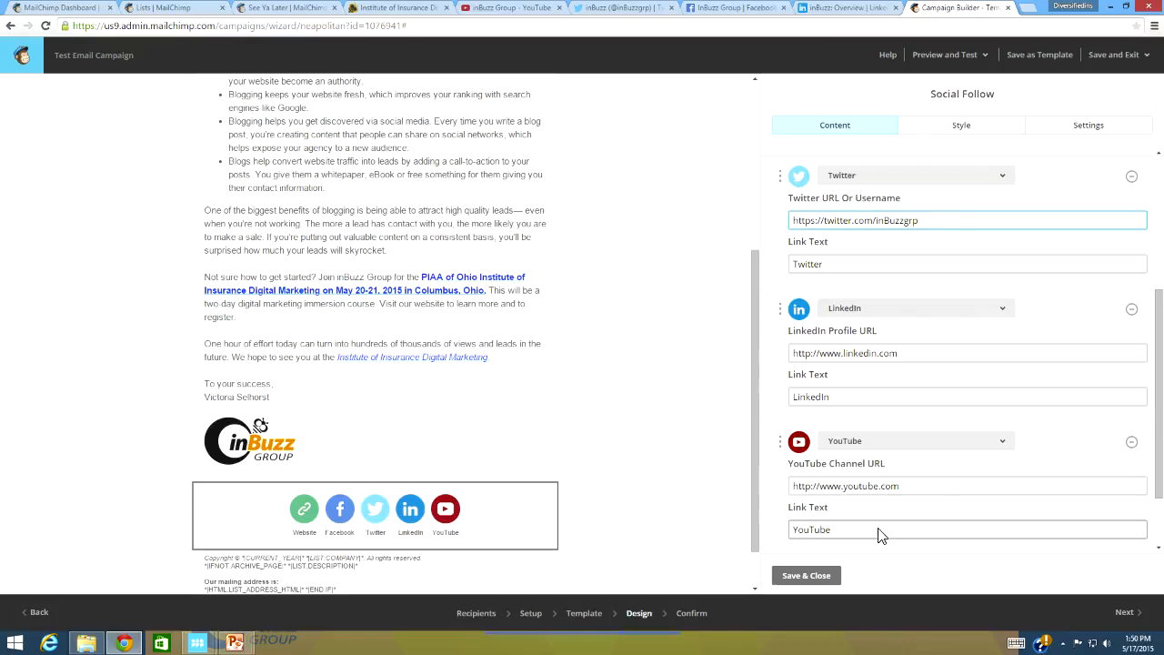
click(901, 357)
key(ctrl+a)
right_click(919, 361)
click(953, 426)
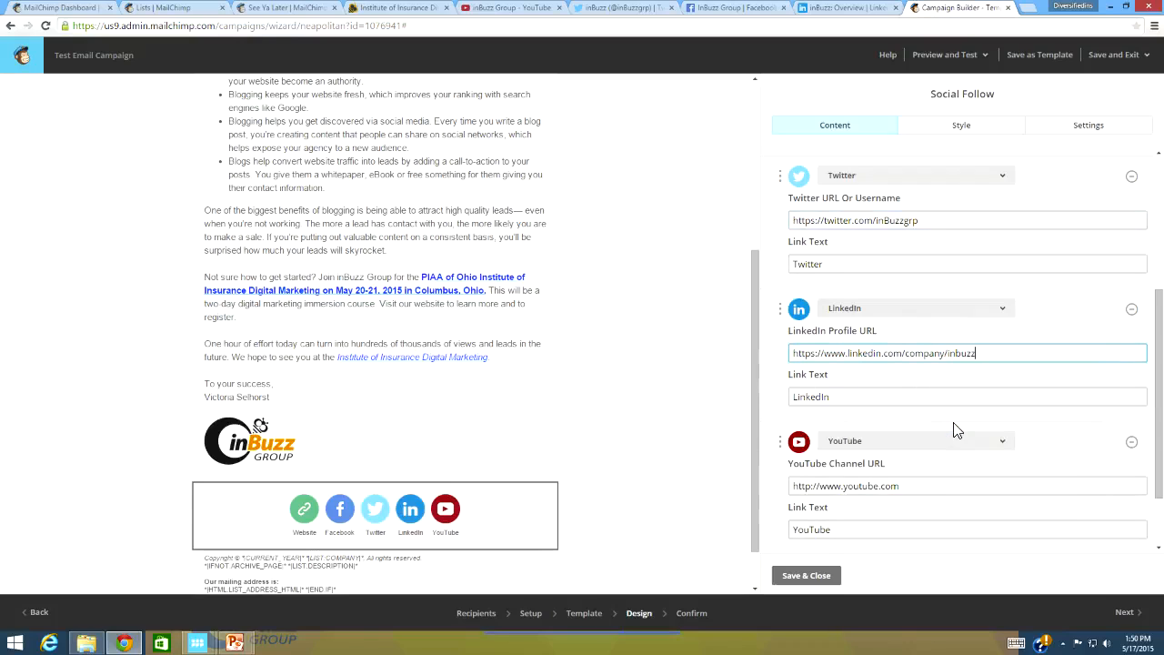
Replace the YouTube channel URL with the address copied from the inBuzz Group YouTube channel, and save and close the Social Follow block
click(494, 10)
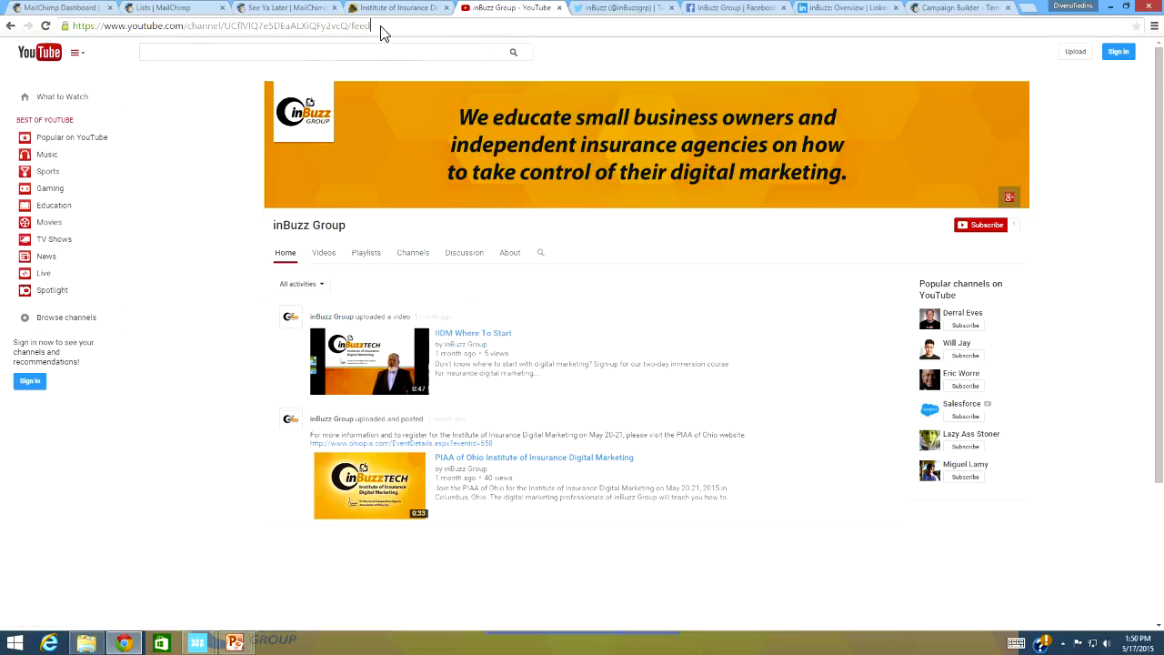
drag(382, 27, 54, 10)
right_click(304, 29)
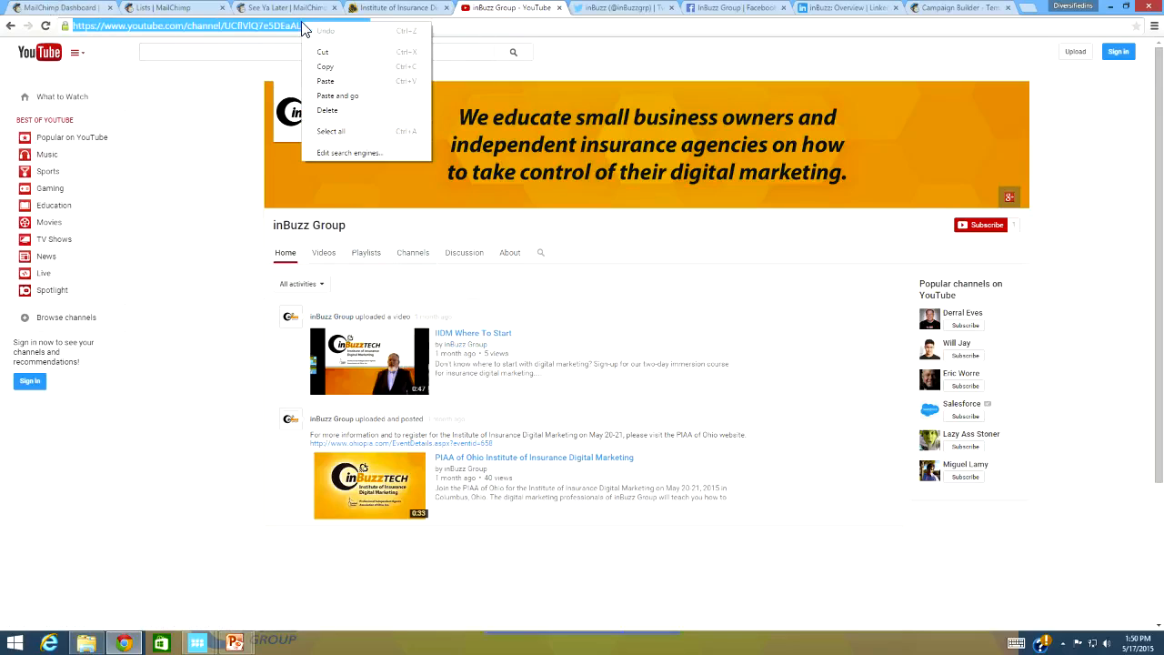
click(328, 66)
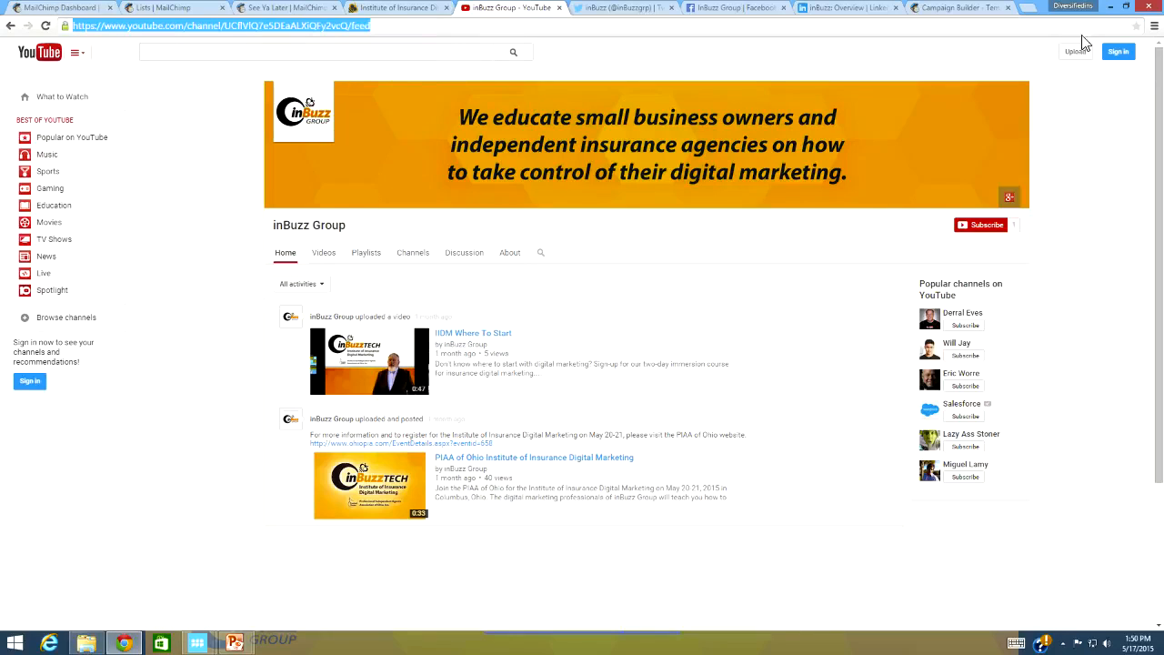
click(987, 9)
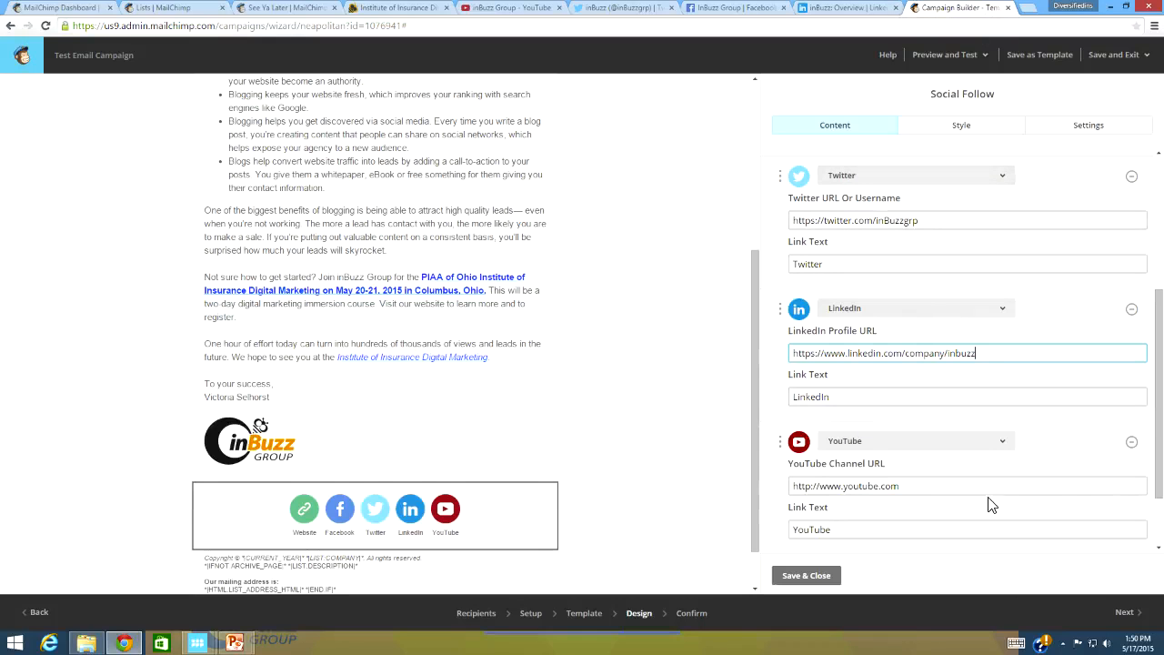
drag(917, 491, 733, 477)
right_click(905, 492)
click(962, 323)
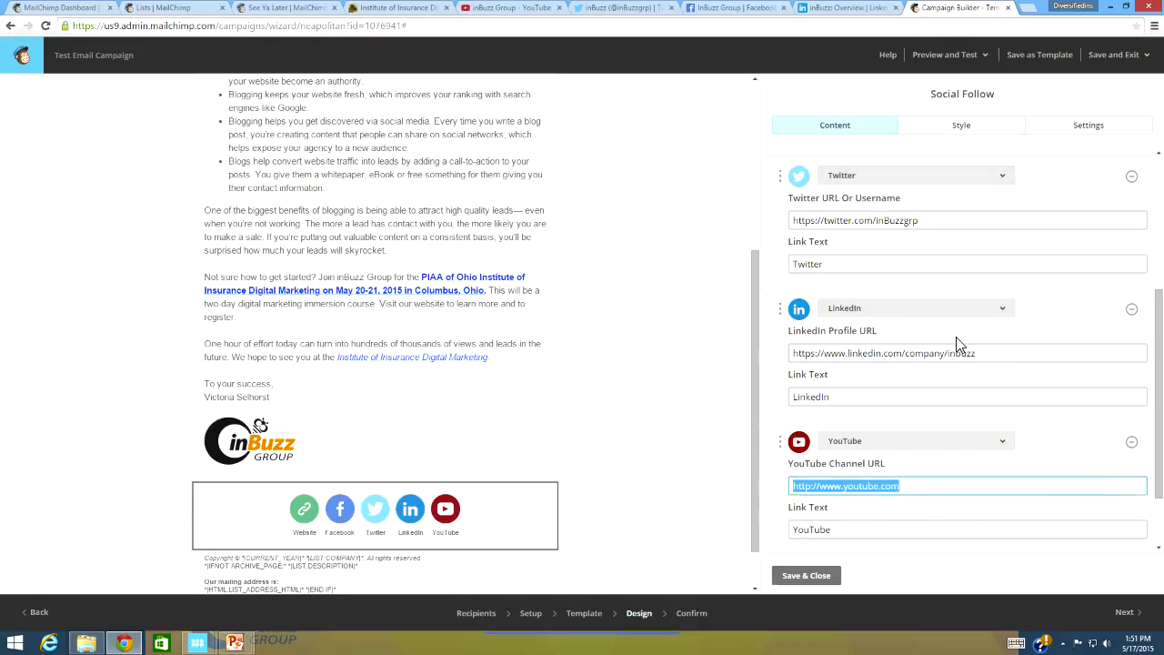
click(822, 578)
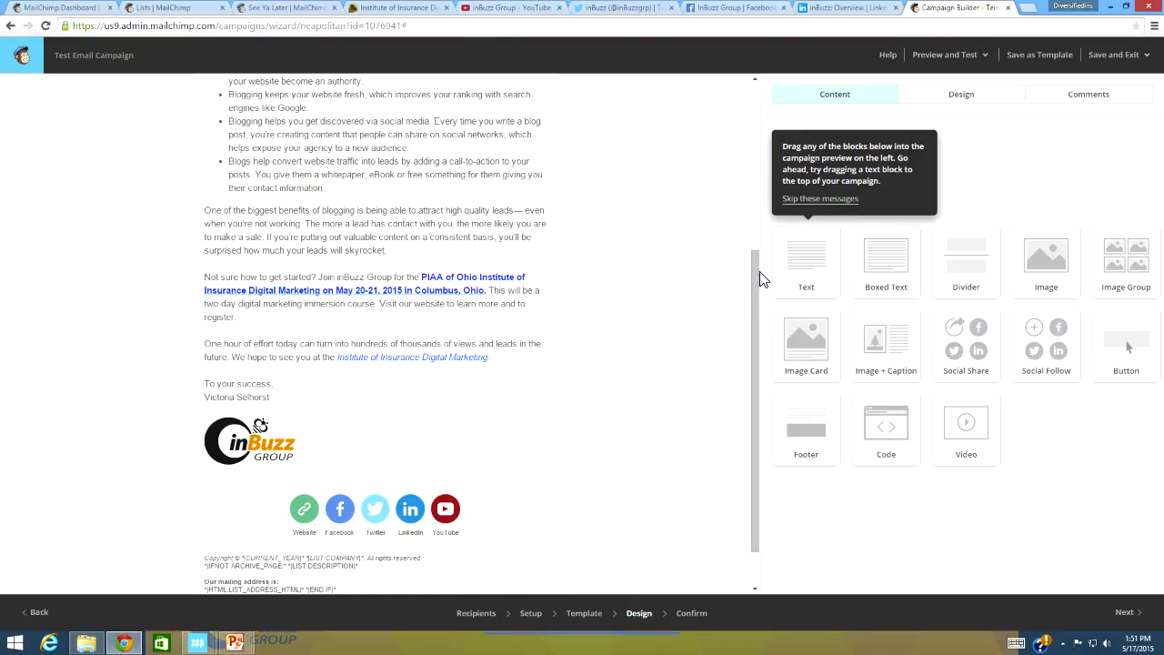
Replace the header preview text with "Blogging will drive thousands of leads to your website and to learn how sign-up for the Institute of Insurance Digital Marketing"
drag(758, 273, 727, 73)
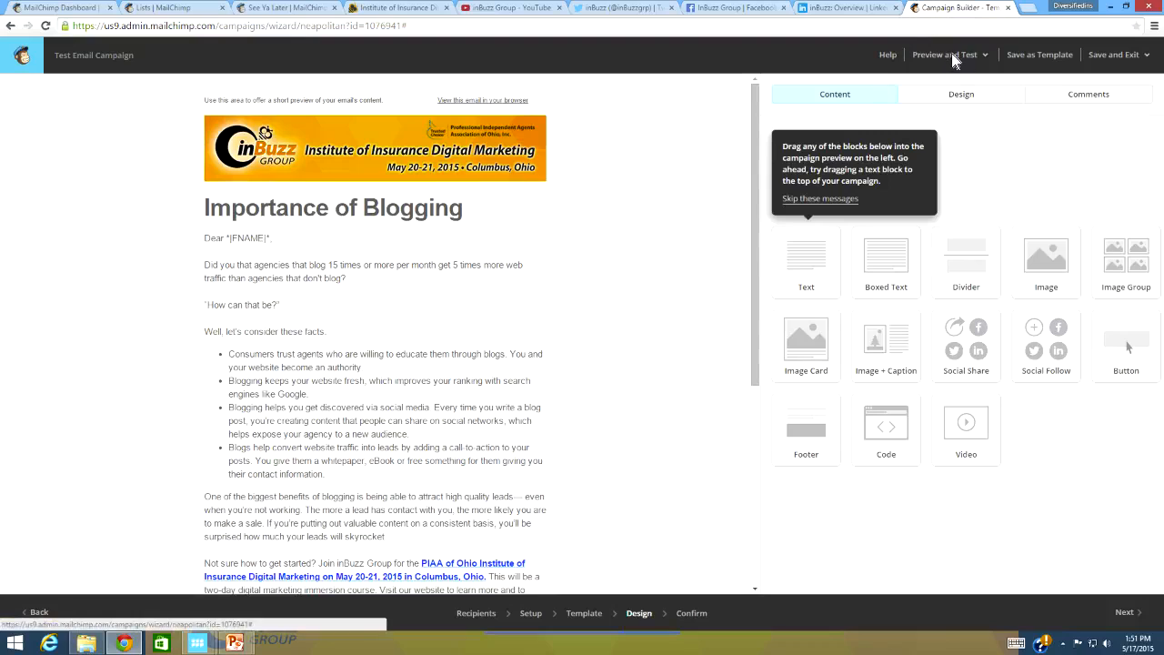
mouse_move(418, 100)
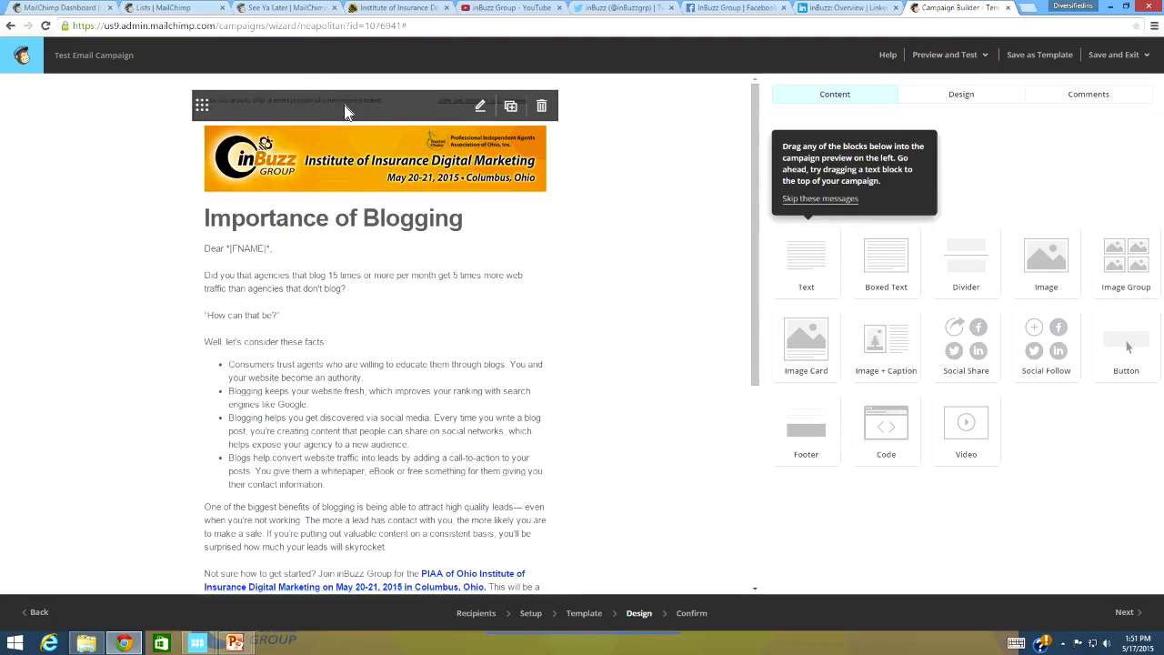
mouse_move(449, 125)
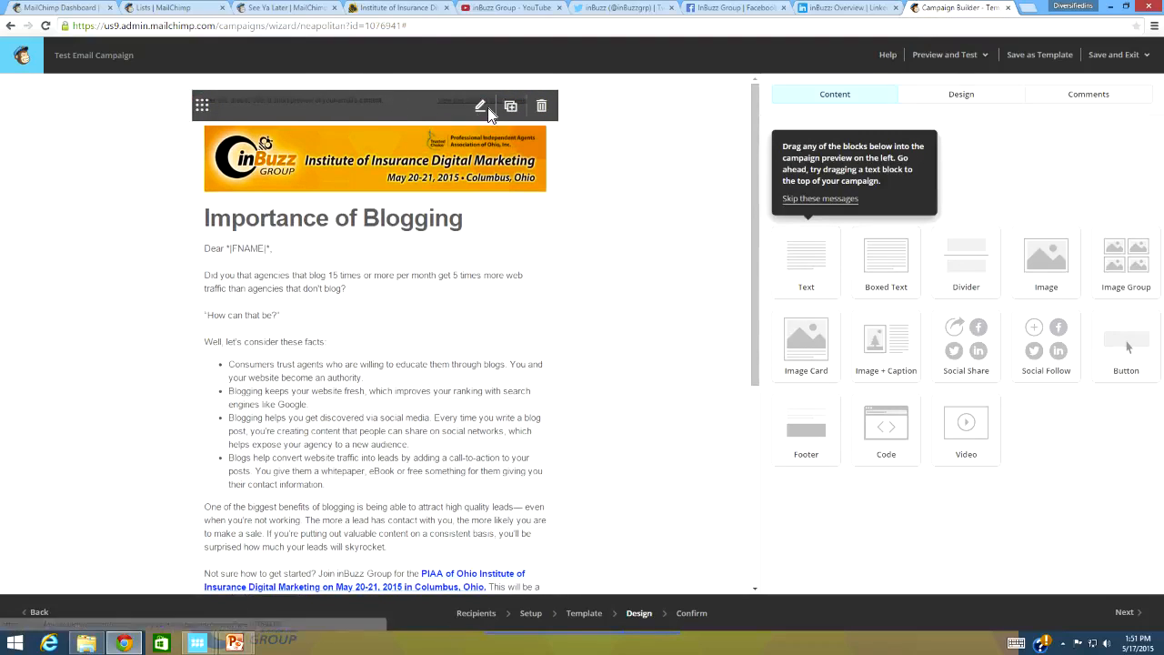
click(480, 106)
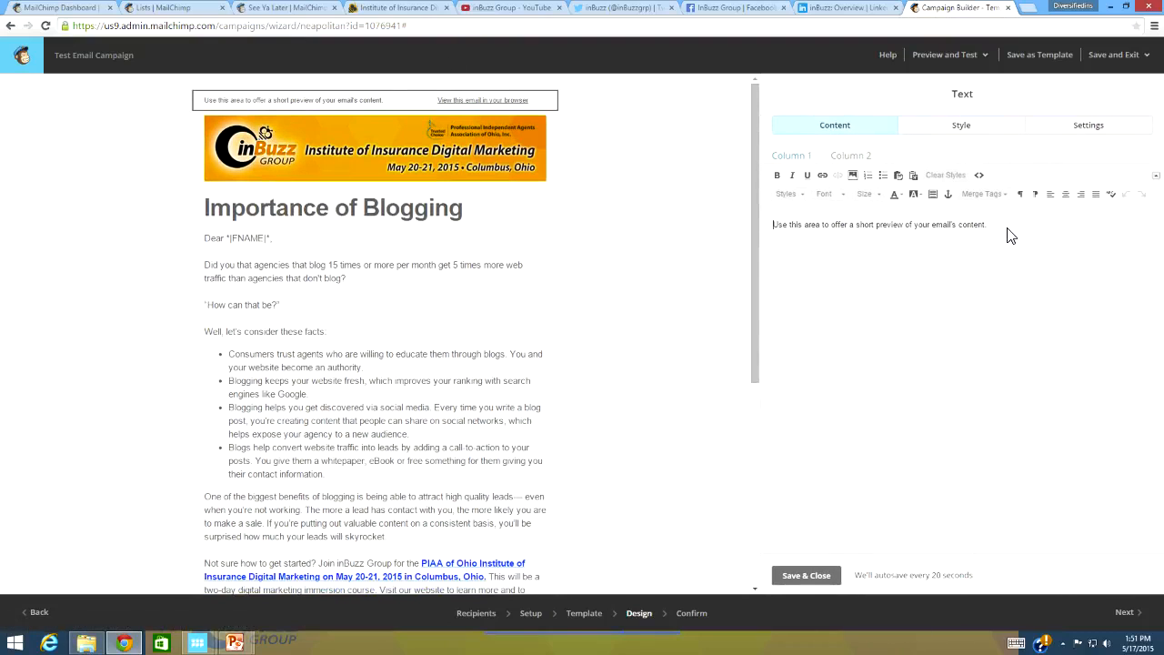
drag(1008, 237, 621, 183)
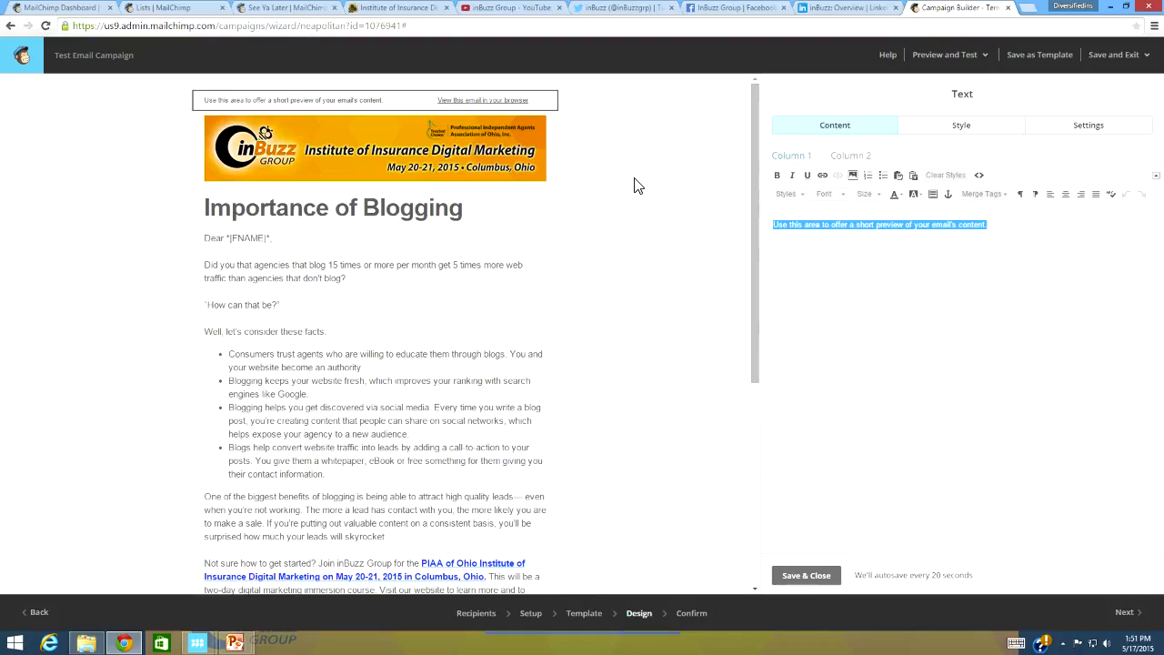
text(Blogging will drive)
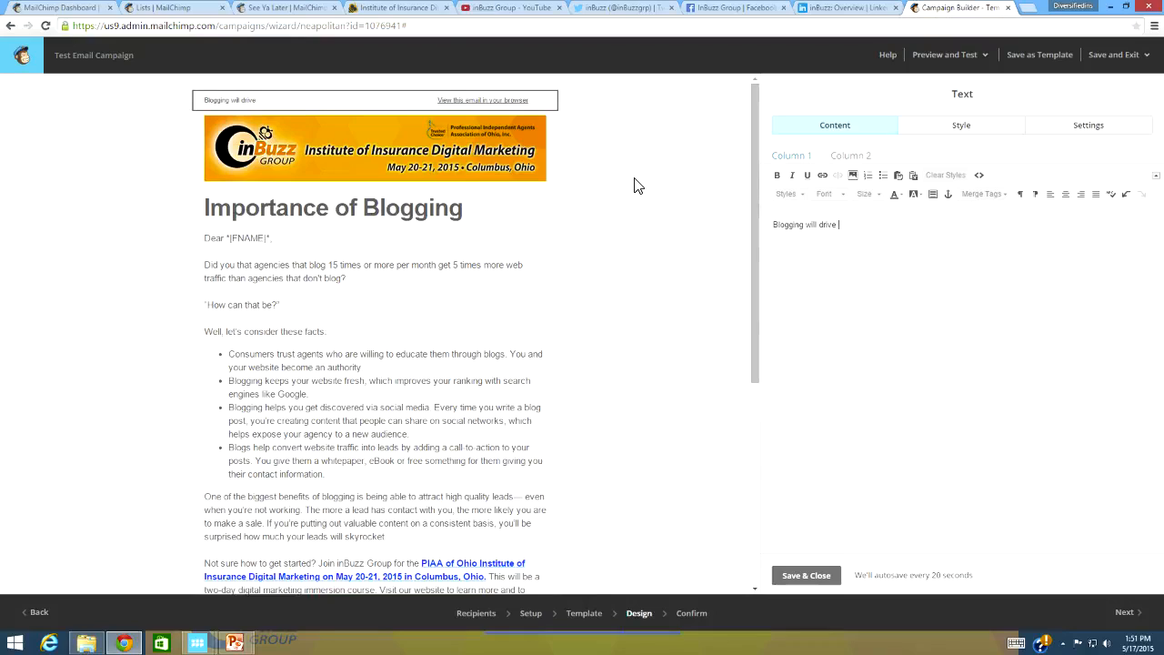
text(ousands of leads to your website and to learn h)
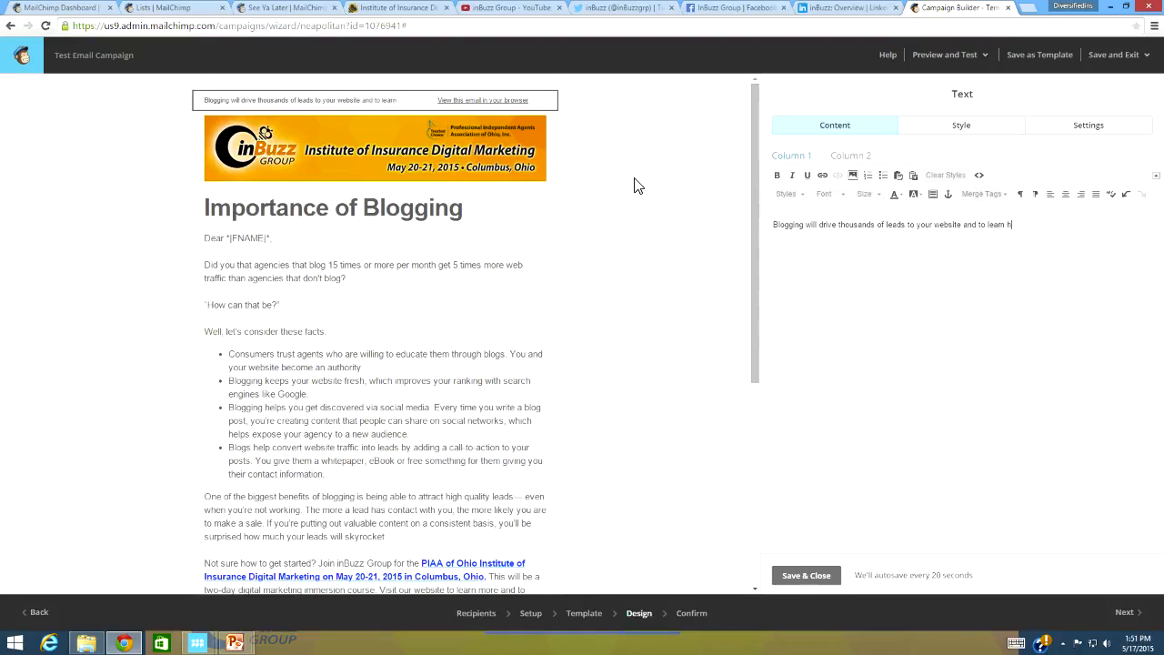
text(ow sign-up for the Institute of Insur)
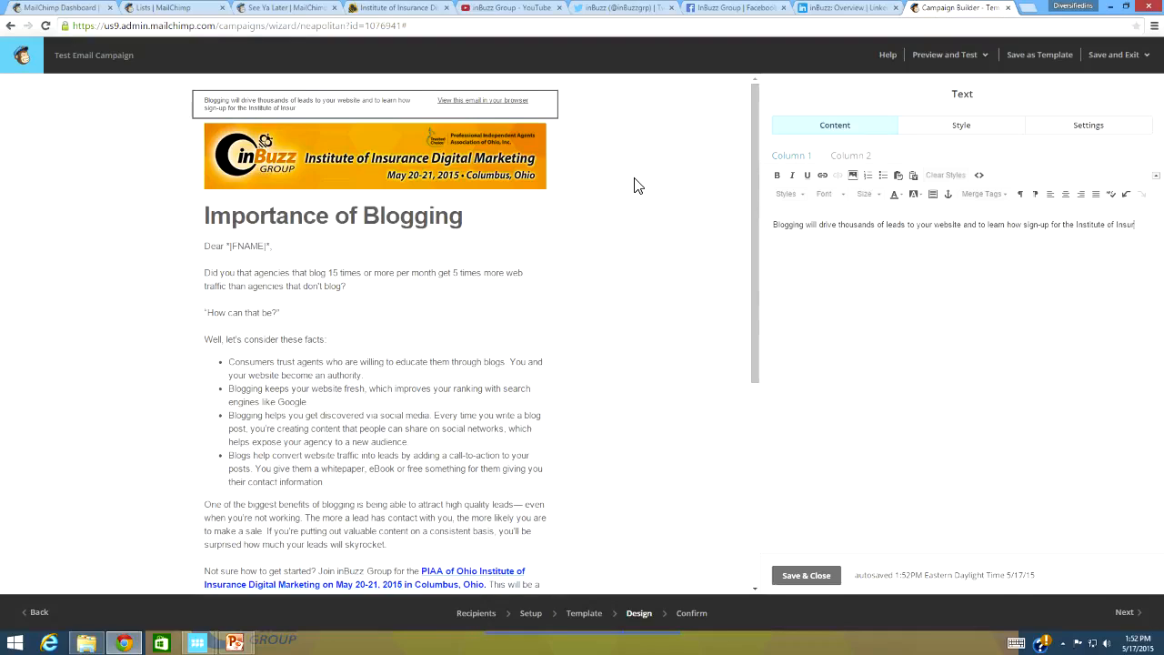
text(ce Digital Marketing)
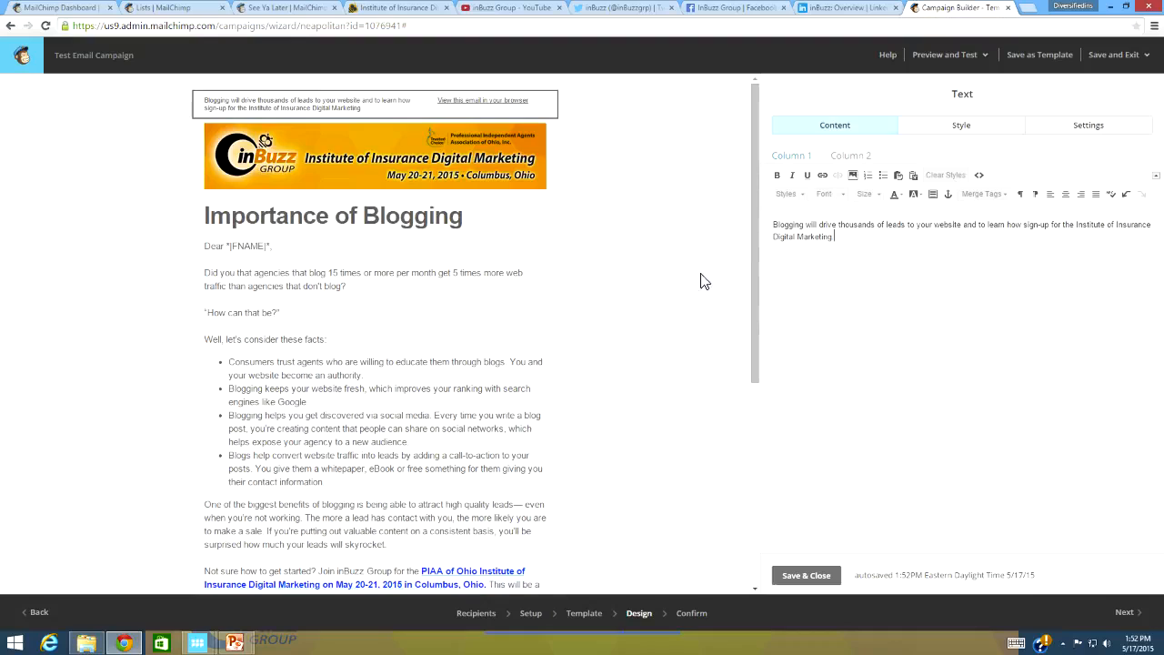
click(805, 575)
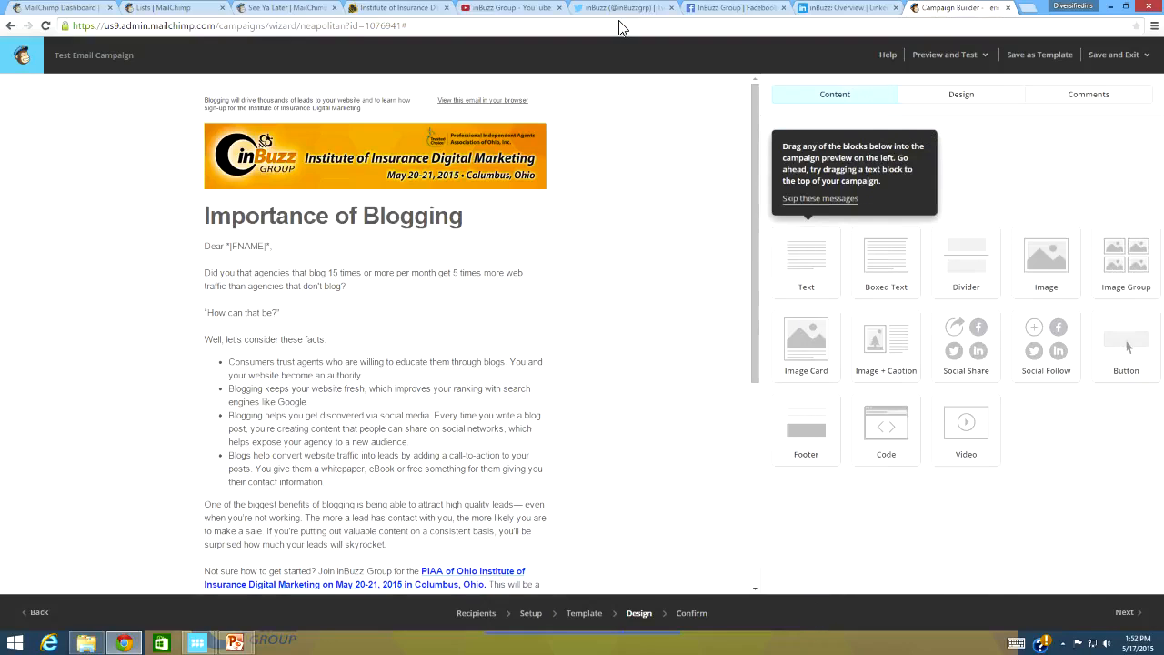
Preview the campaign in Preview Mode and look through both its desktop and mobile versions
click(948, 55)
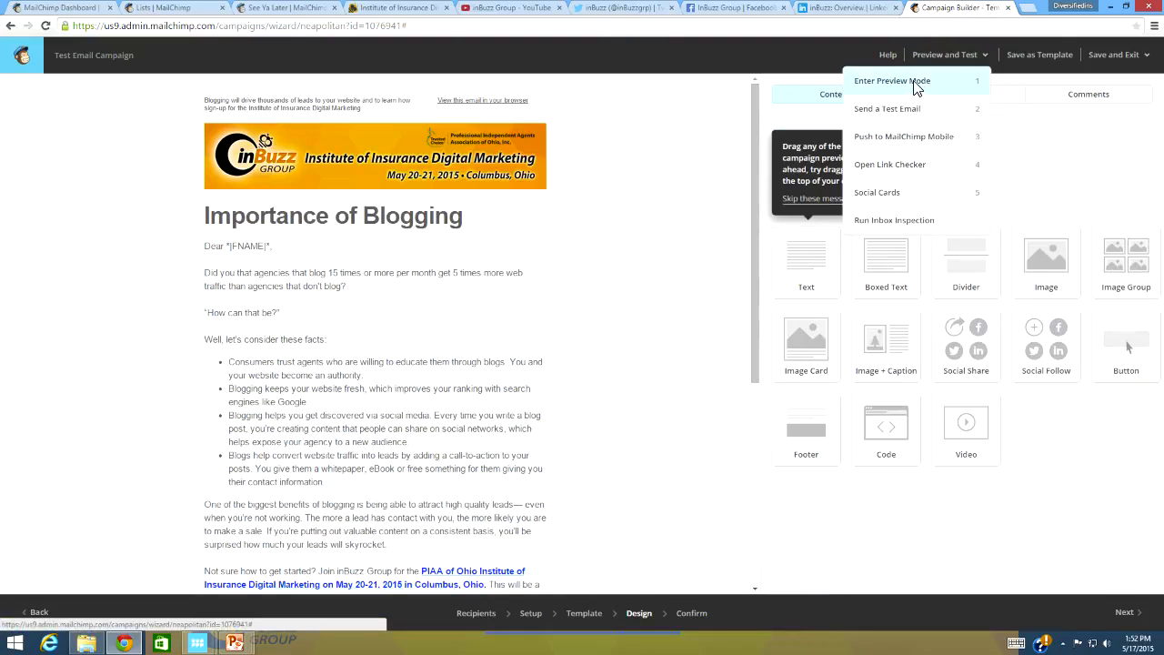
click(917, 84)
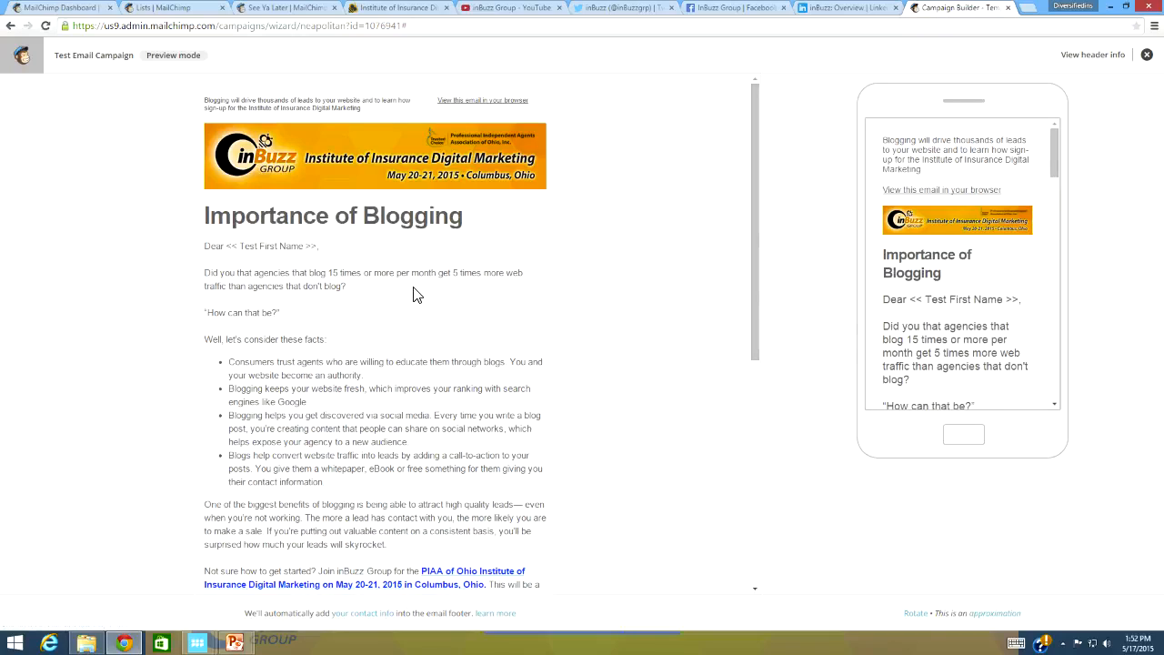
mouse_move(753, 115)
mouse_down()
mouse_move(793, 301)
mouse_move(725, 104)
mouse_move(732, 84)
mouse_up()
scroll(1053, 158, down, 4)
scroll(1049, 200, up, 4)
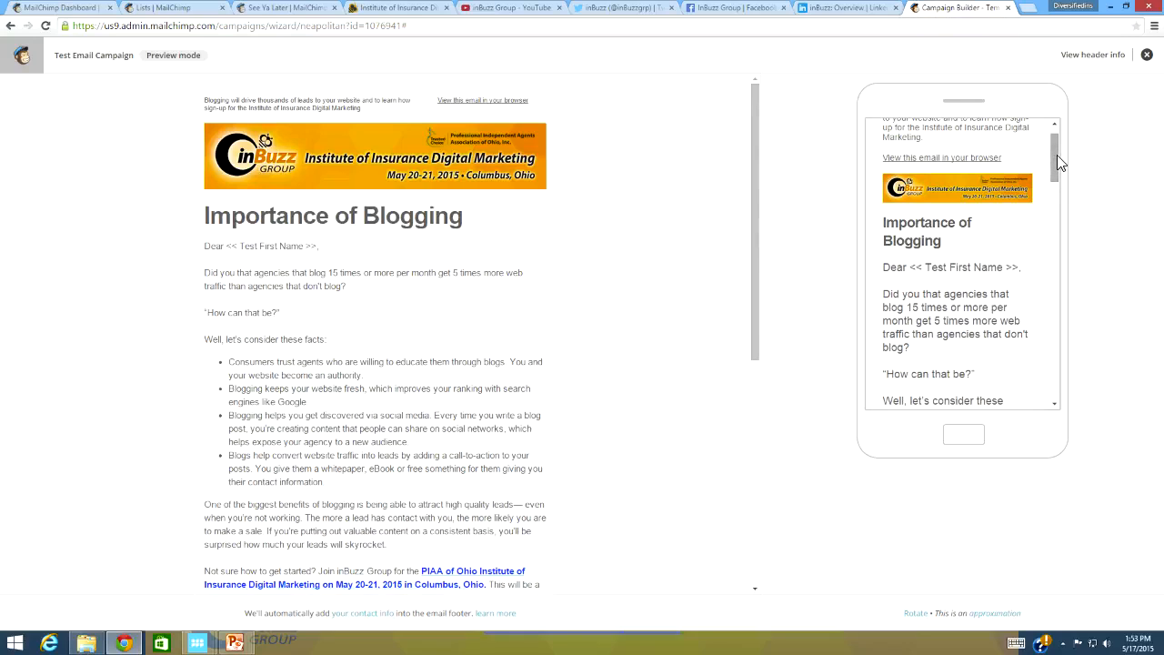
mouse_move(1053, 153)
mouse_down()
mouse_move(1073, 336)
mouse_move(1061, 270)
mouse_move(988, 110)
mouse_up()
drag(757, 169, 767, 319)
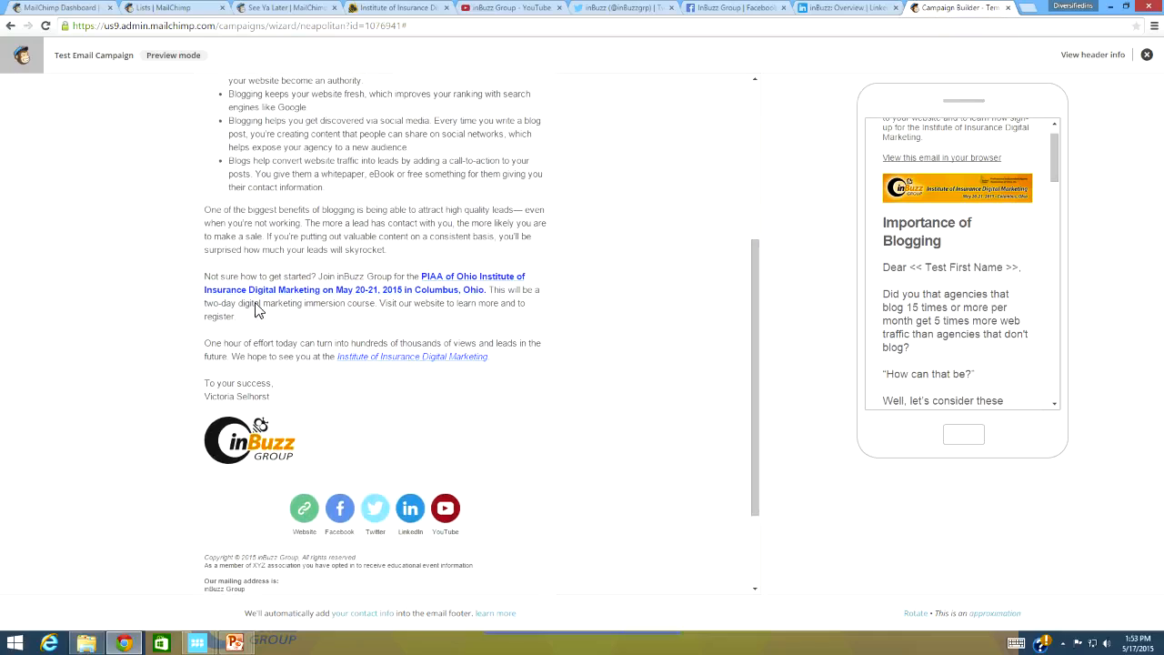
Test the PIAA of Ohio Institute of Insurance Digital Marketing link in the preview, return to the email and exit Preview Mode
click(446, 284)
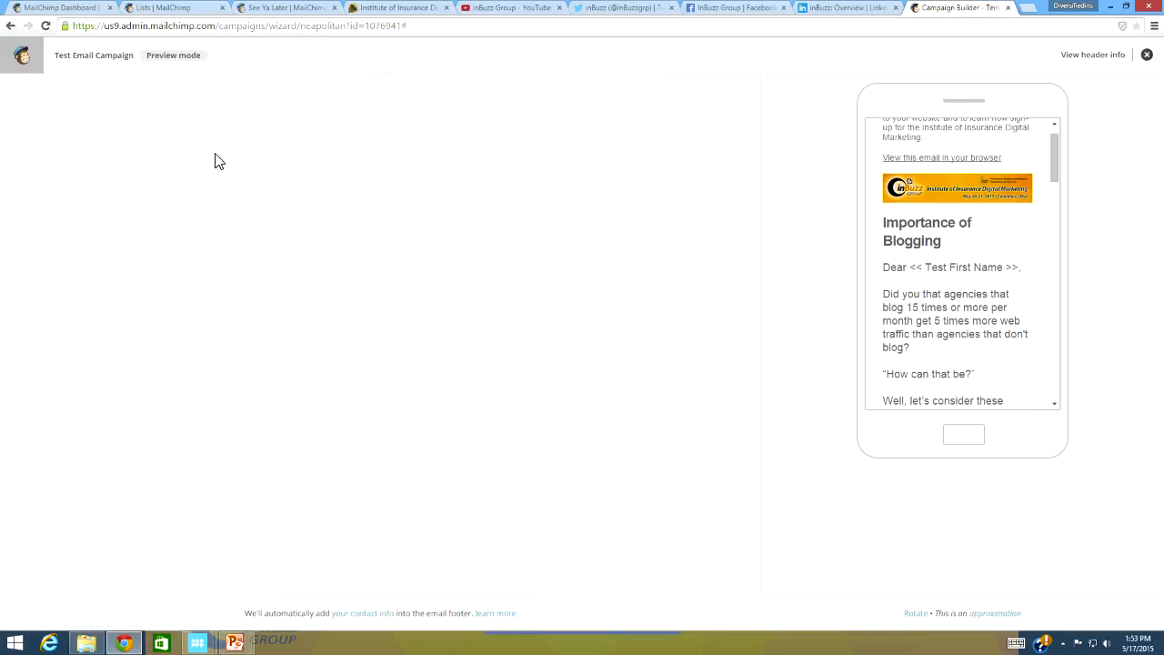
click(1081, 9)
click(998, 13)
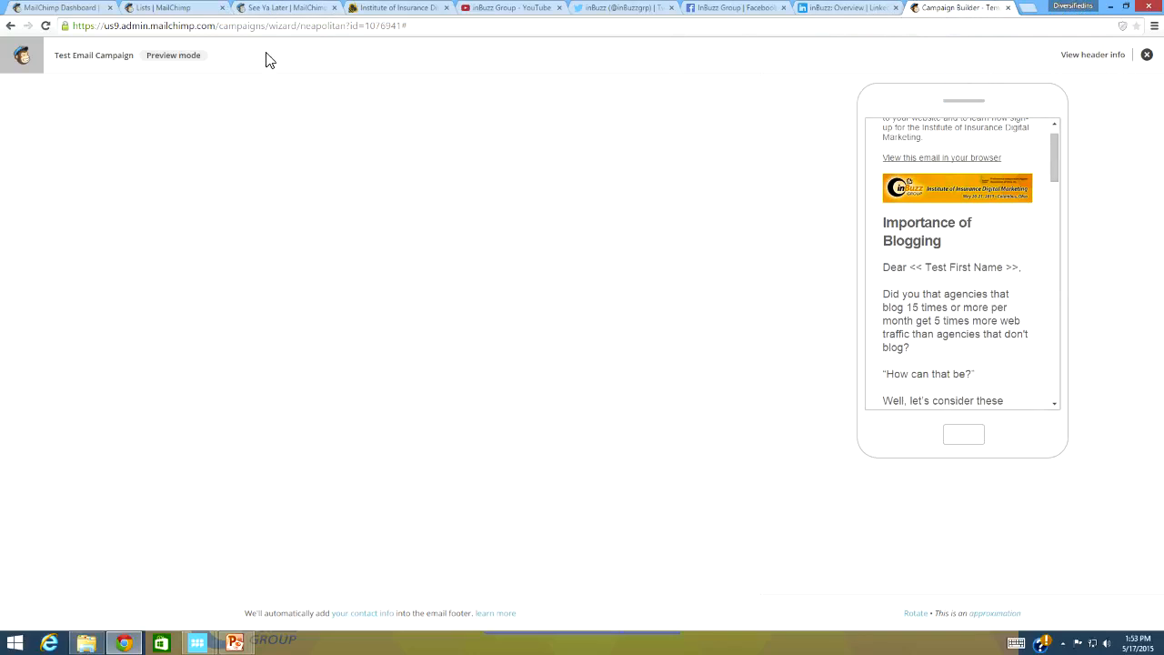
click(10, 25)
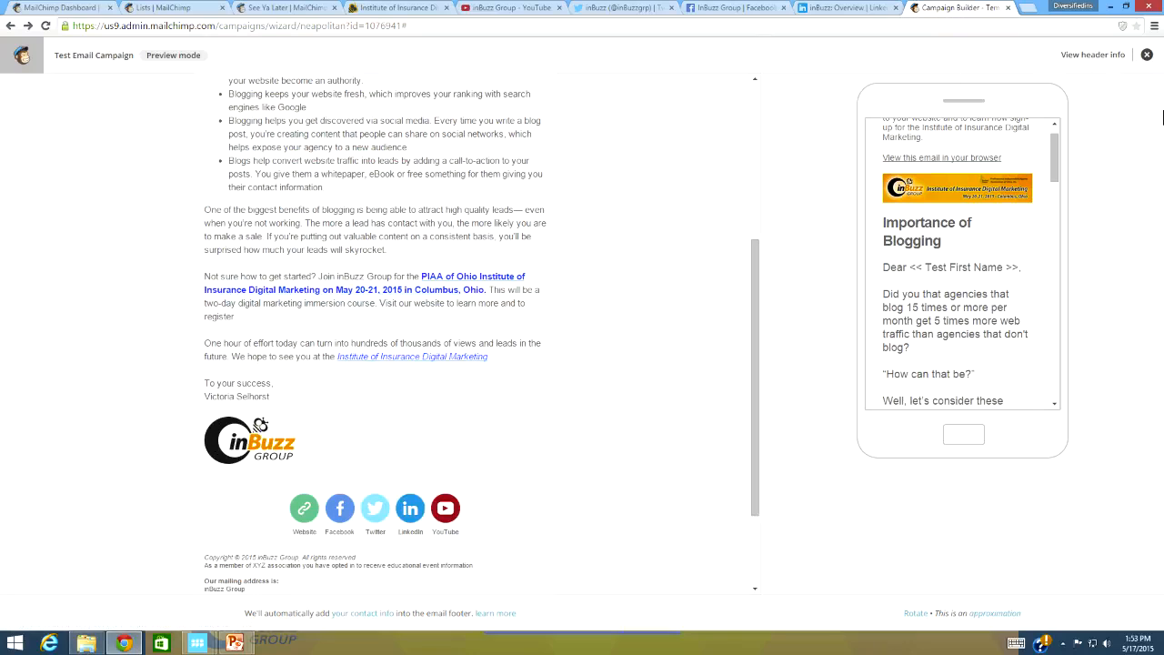
click(1147, 55)
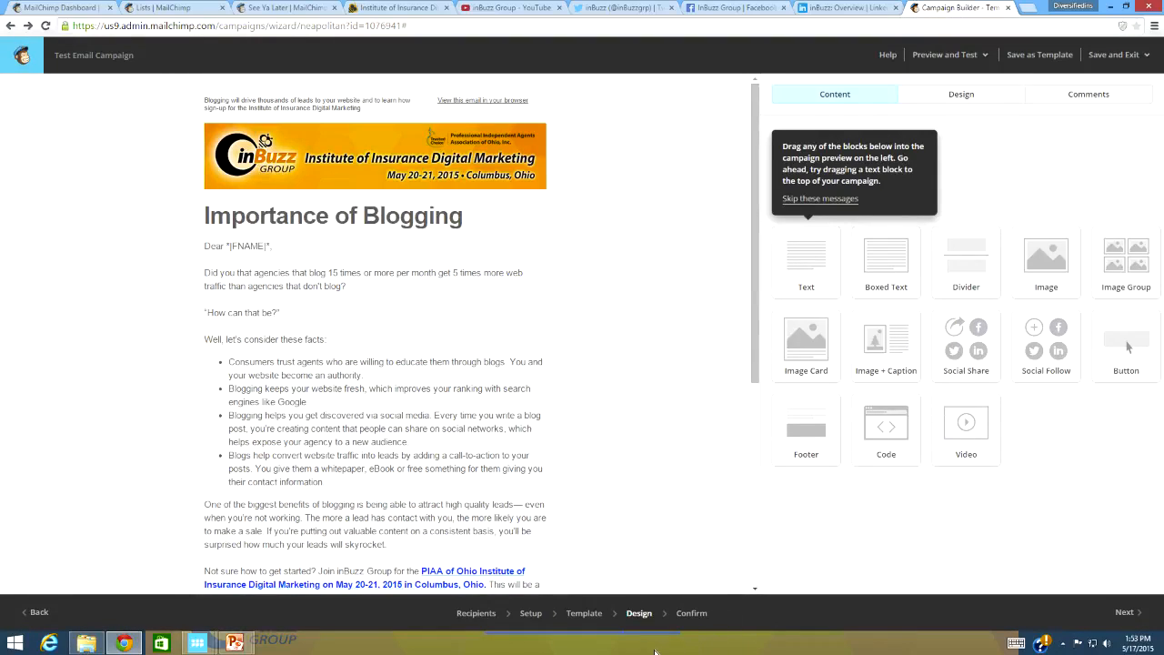
Advance the campaign to the Confirm stage and review its pre-send checklist
click(1137, 615)
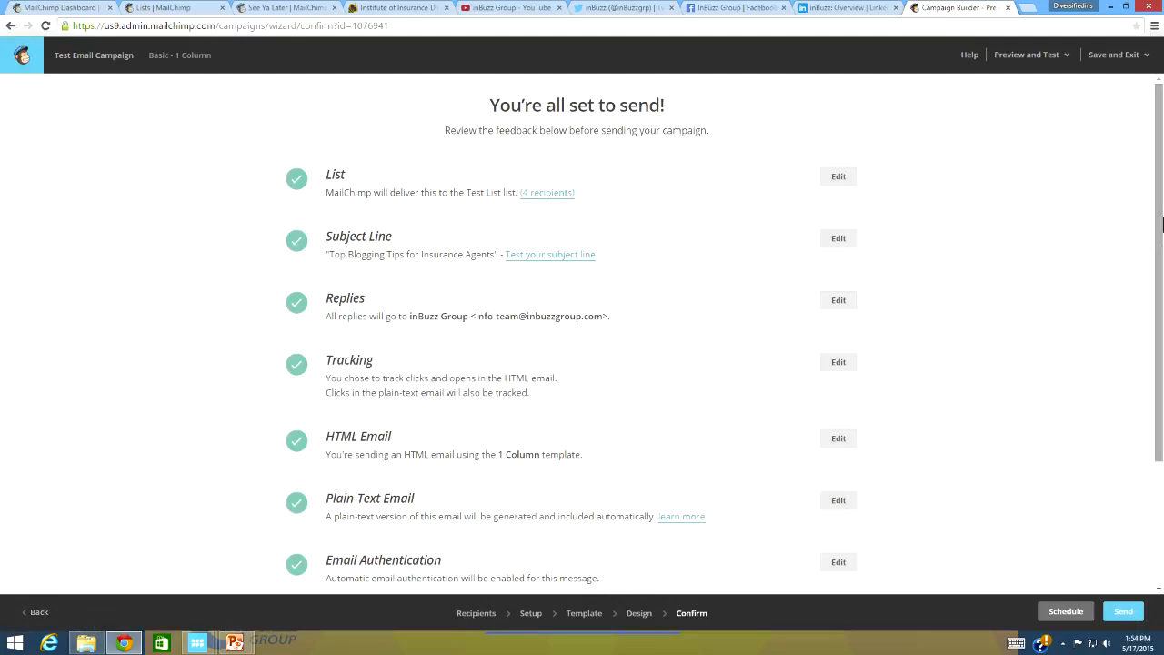
drag(1161, 225, 1161, 264)
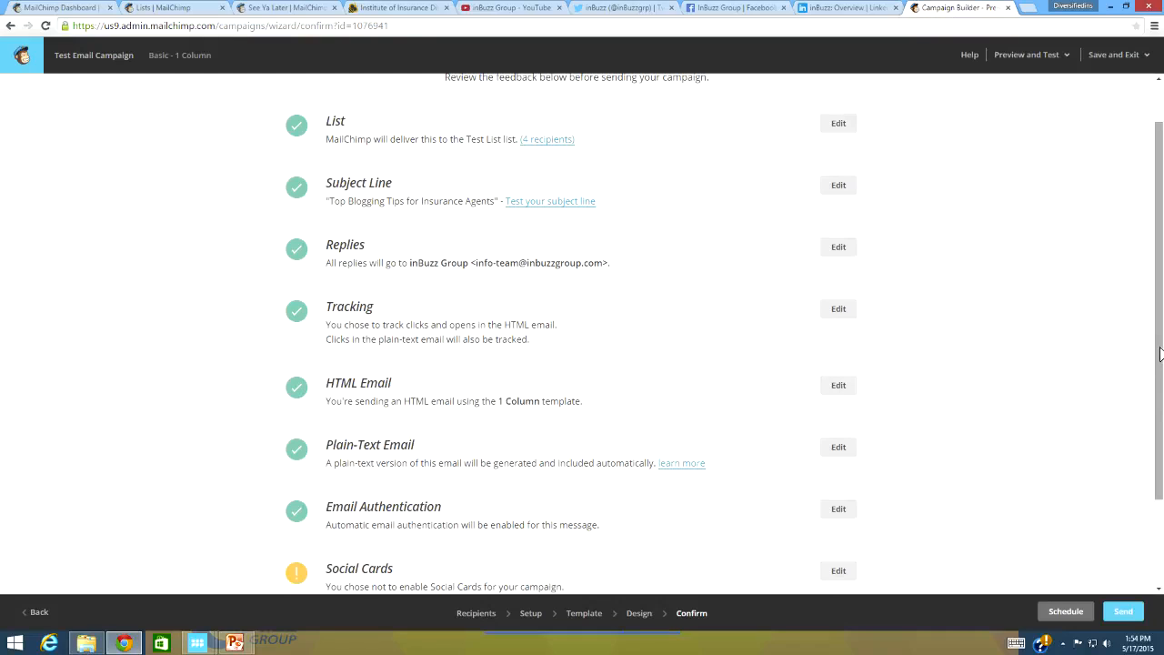
scroll(1161, 353, down, 2)
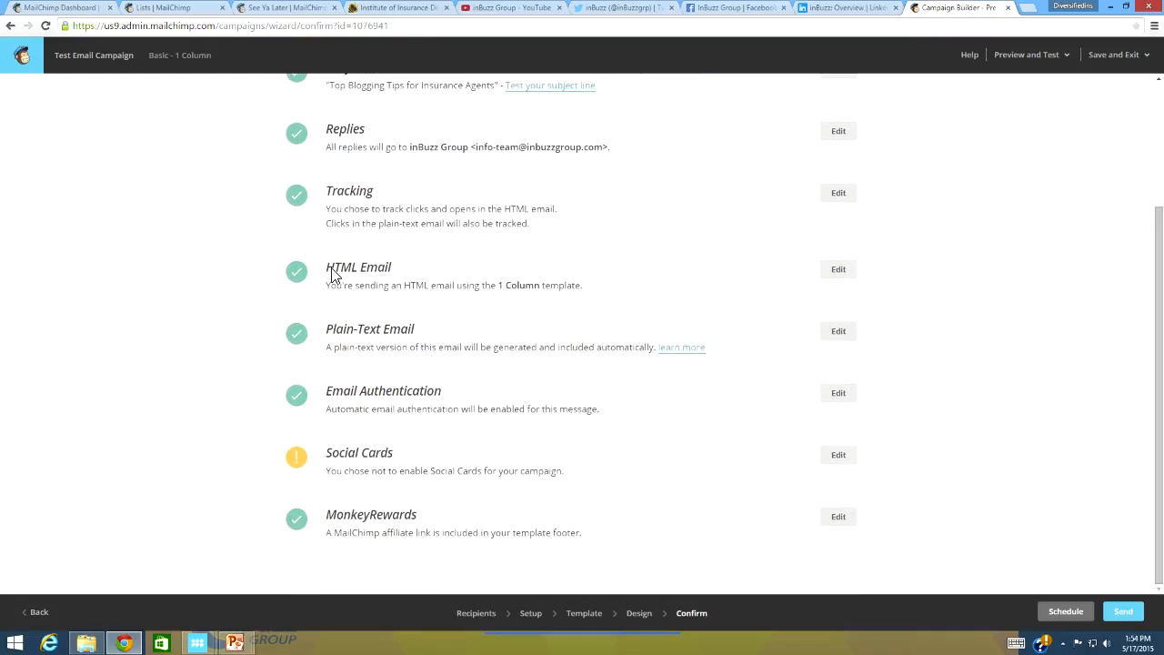
Open the HTML Email design from the checklist, look it over and return to the Confirm stage
click(841, 271)
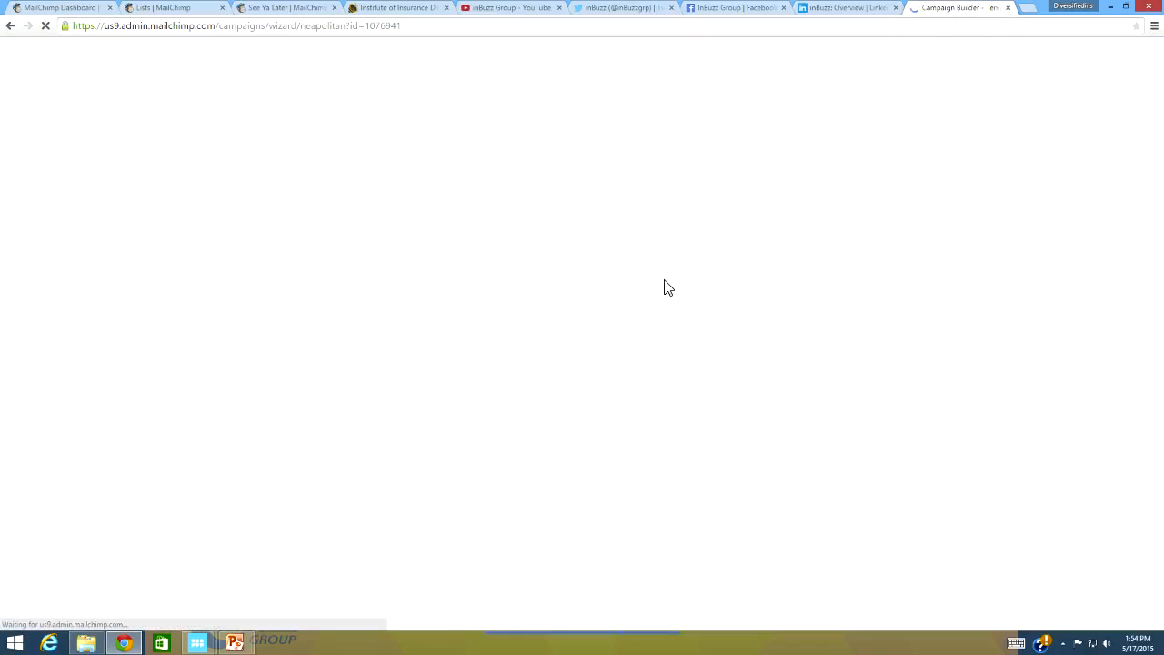
mouse_move(506, 337)
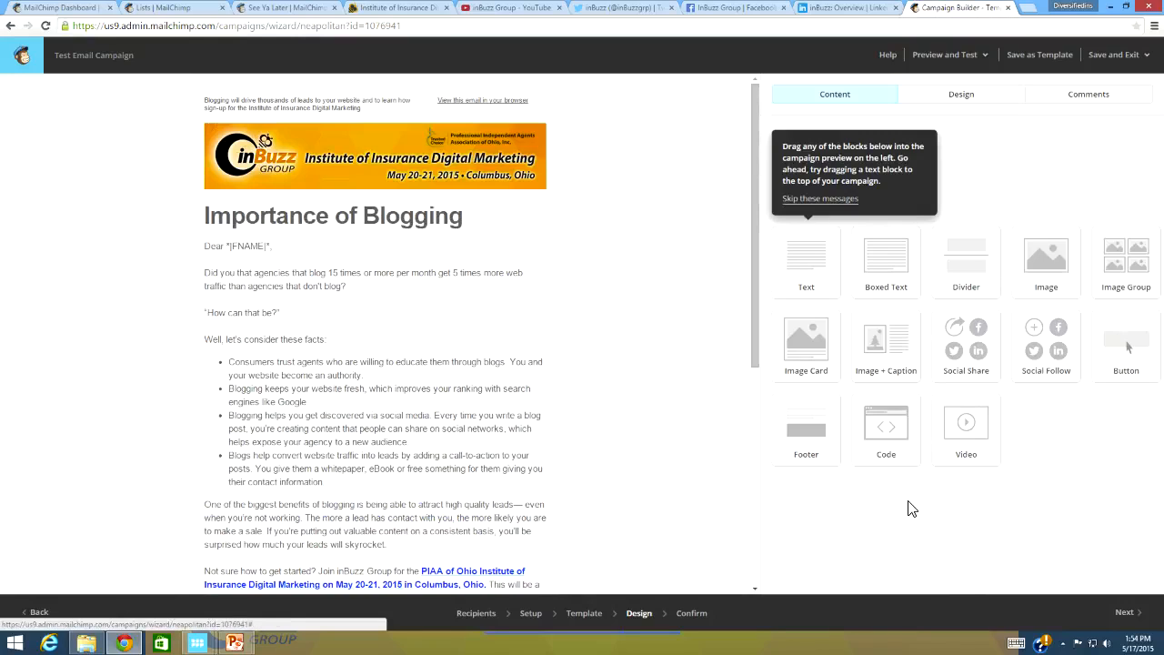
mouse_move(460, 388)
drag(757, 216, 594, 4)
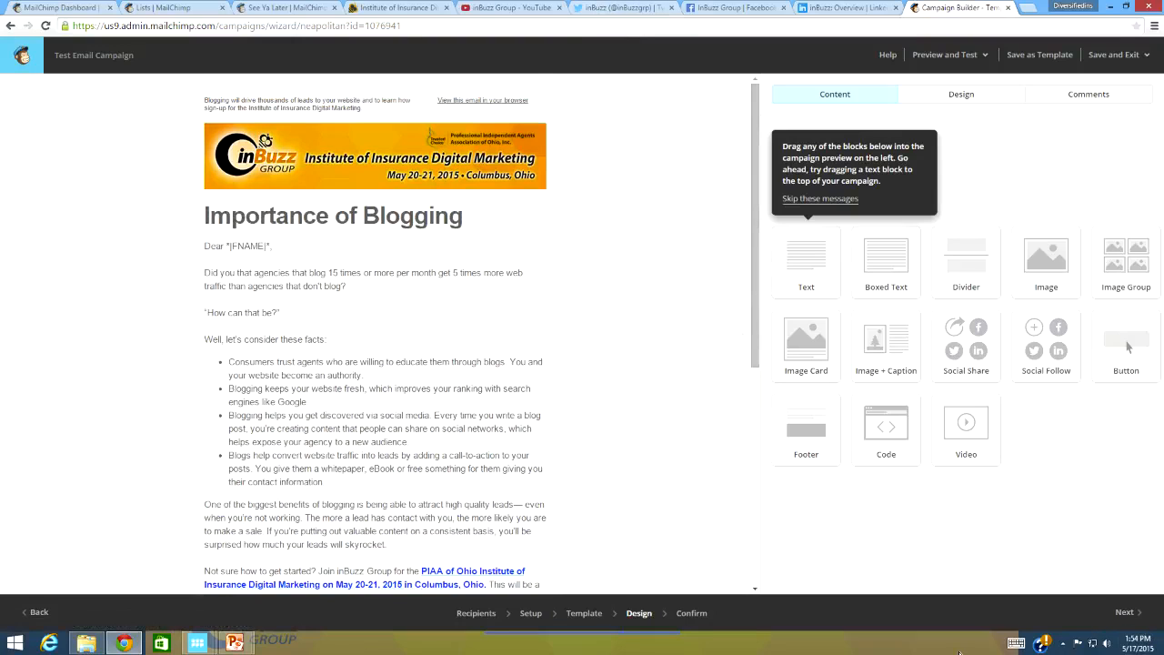
click(1126, 611)
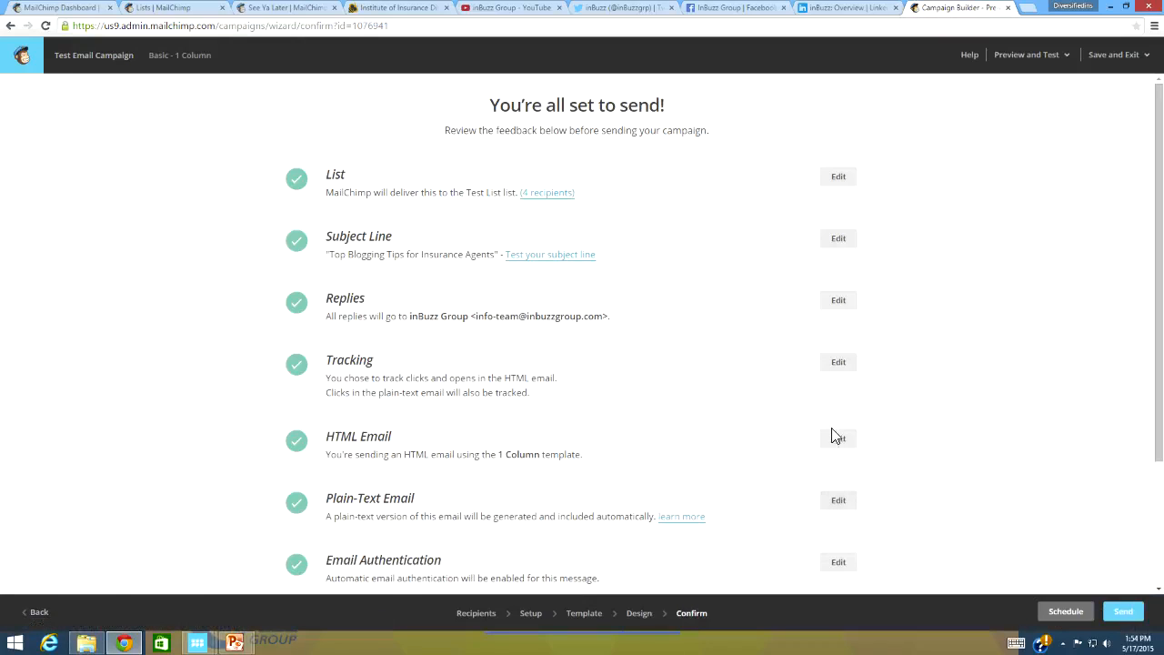
Open the plain-text email for editing and delete the "View this email in your browser" line with its extra blank lines
click(839, 500)
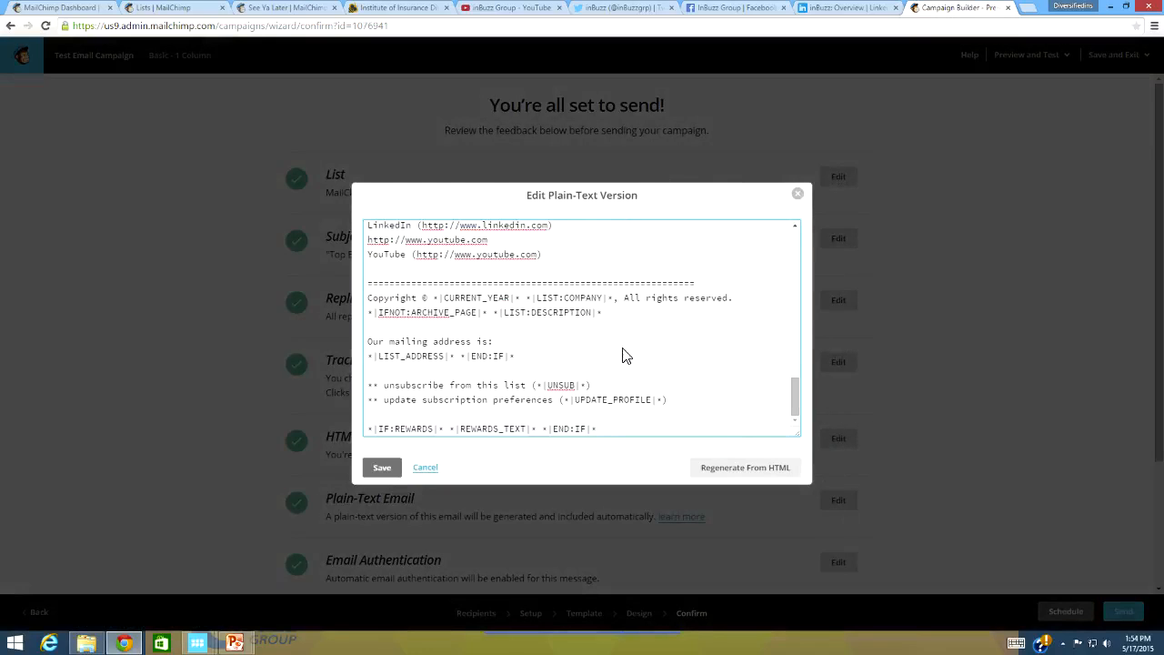
drag(795, 396, 804, 405)
drag(813, 421, 801, 224)
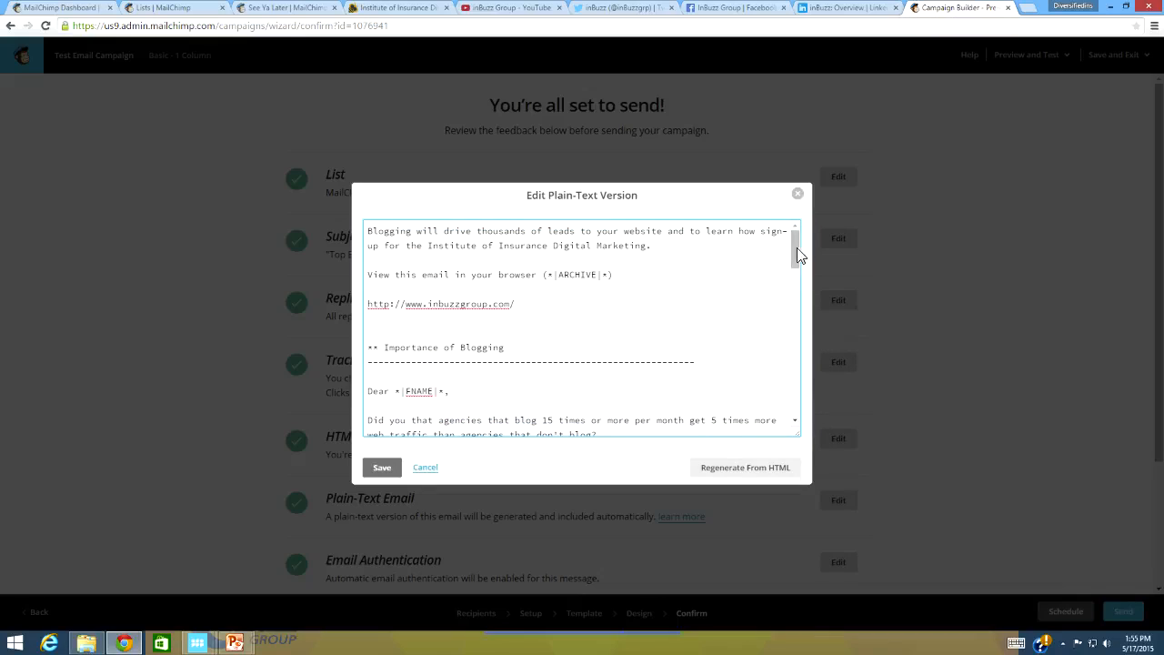
drag(794, 253, 793, 305)
scroll(753, 248, up, 5)
drag(640, 273, 291, 270)
key(BackSpace)
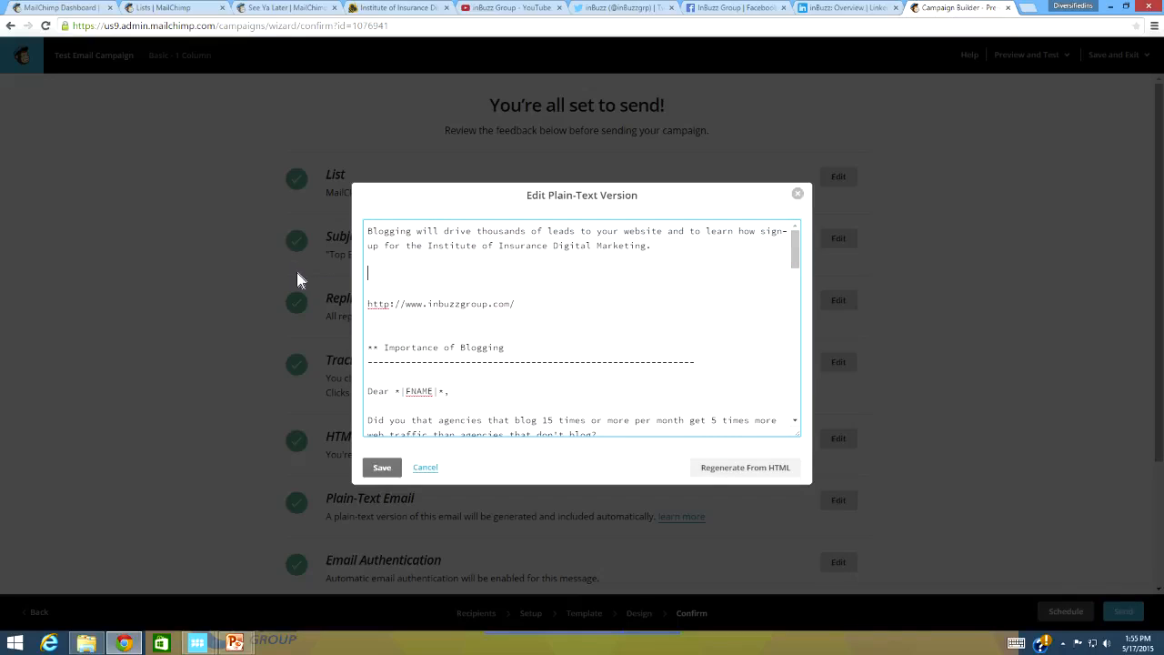
key(BackSpace)
key(Delete)
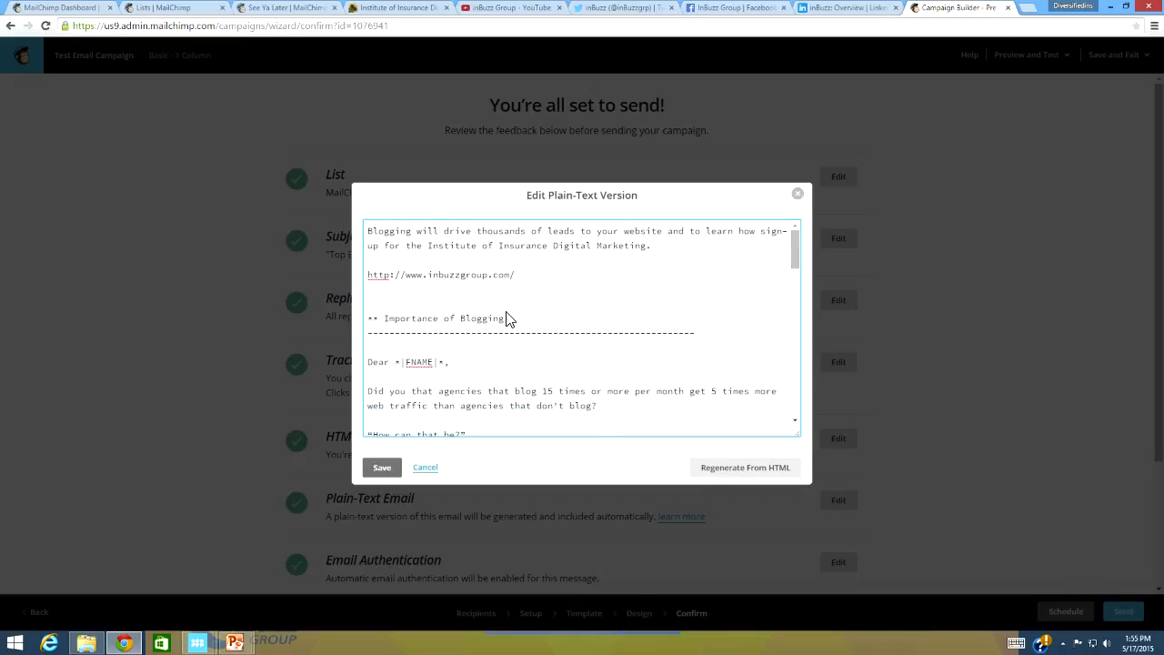
Reformat the plain-text heading as ">> Importance of Blogging <<" without the extra blank line above, and change the greeting to "Dear Independent Agent,"
click(406, 305)
key(BackSpace)
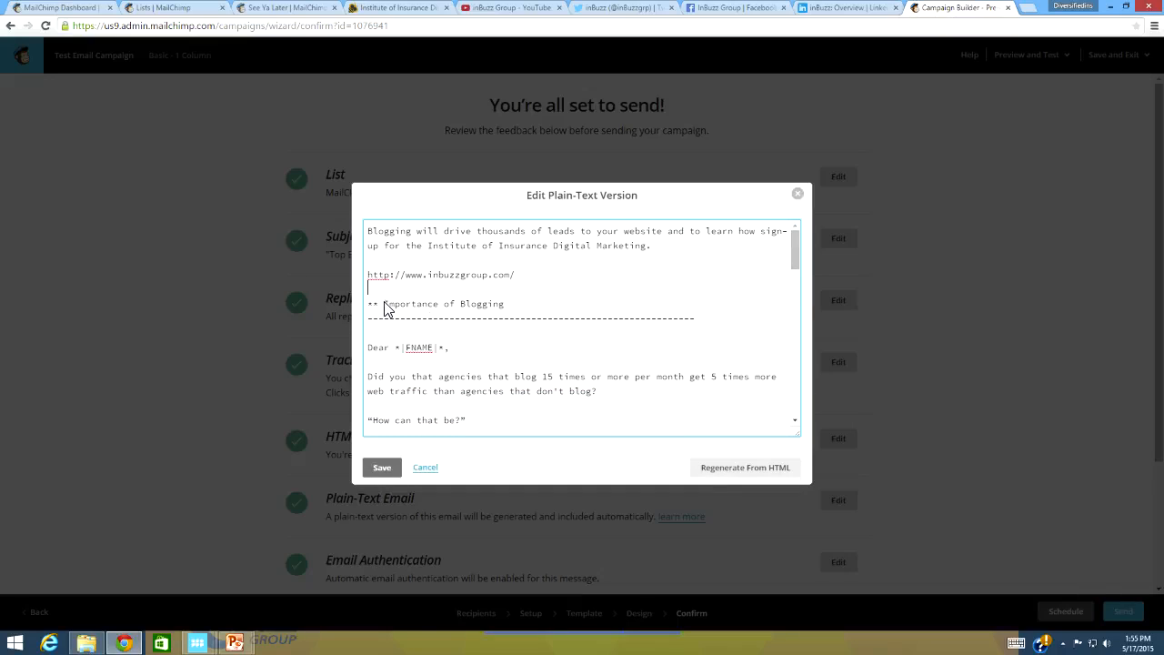
drag(380, 304, 334, 309)
key(BackSpace)
text(>>)
drag(391, 351, 444, 355)
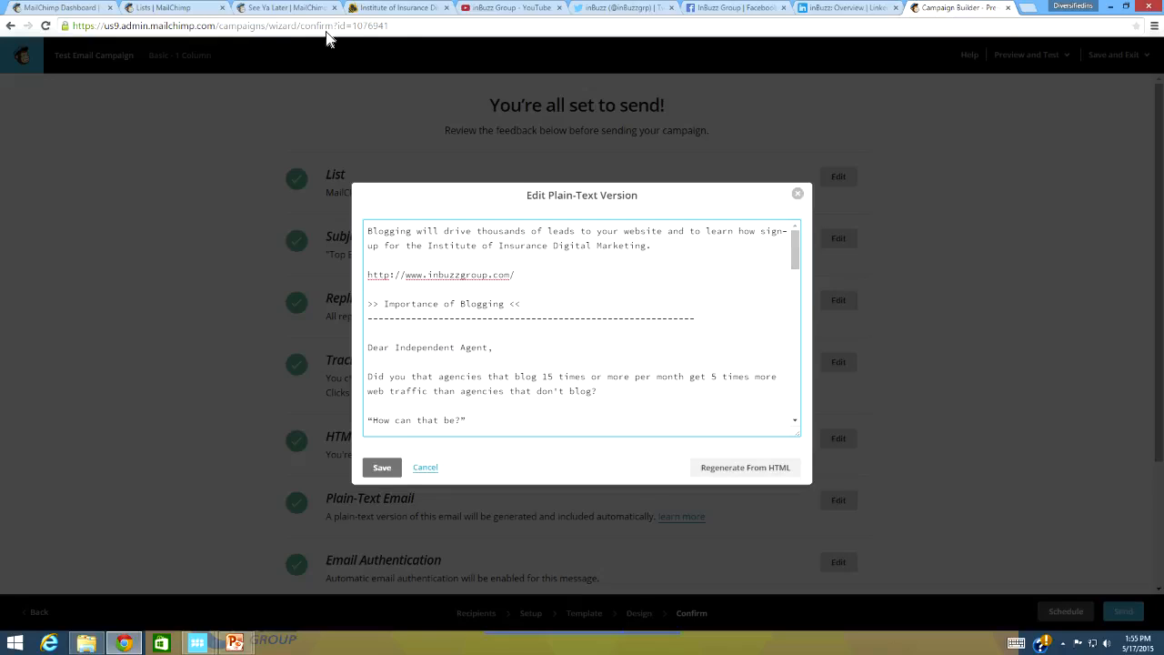
Insert blank lines before the first bullet point and between all the blogging facts in the plain-text version
scroll(798, 276, down, 3)
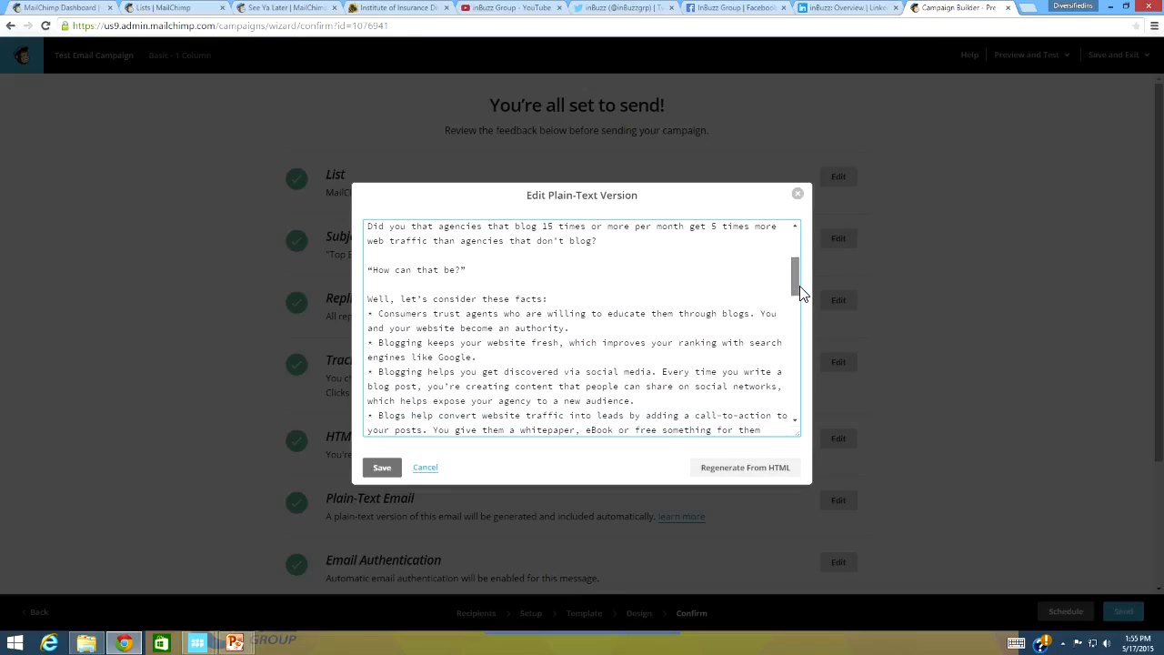
click(564, 304)
key(Return)
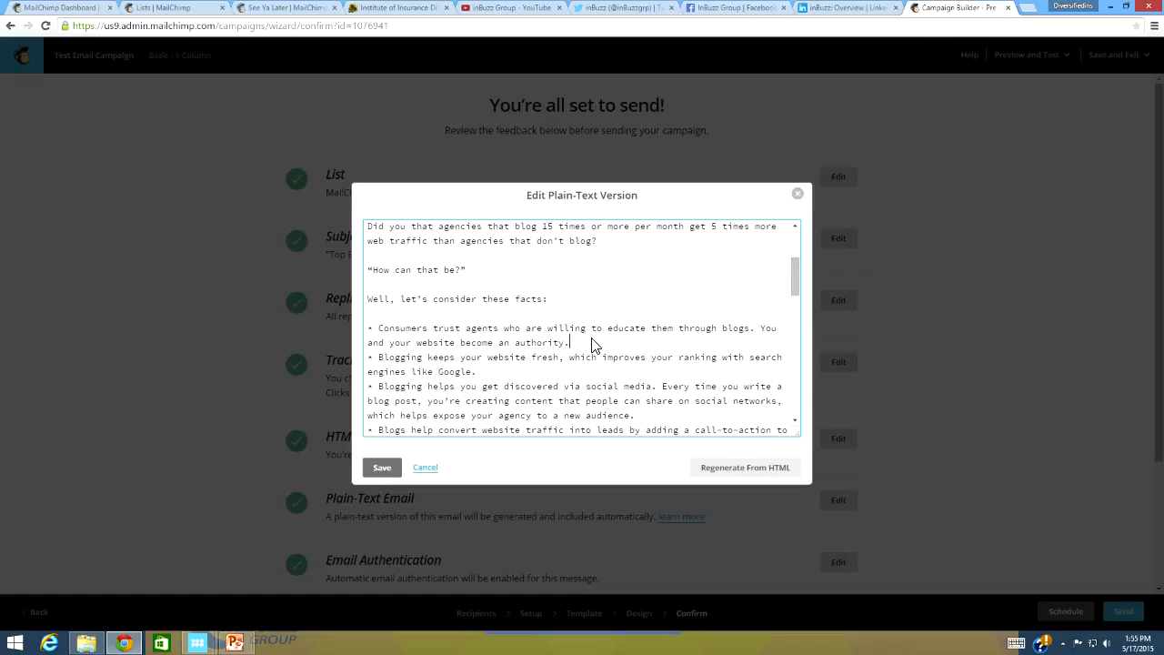
key(Return)
key(Return)
drag(792, 283, 794, 304)
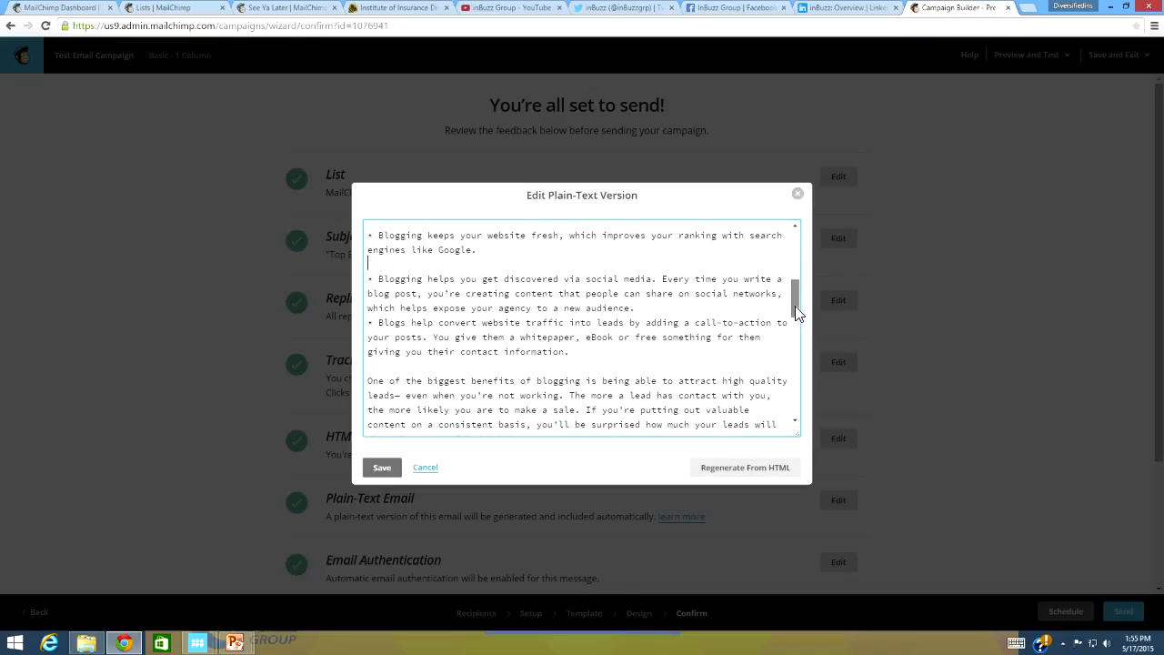
click(641, 309)
key(Return)
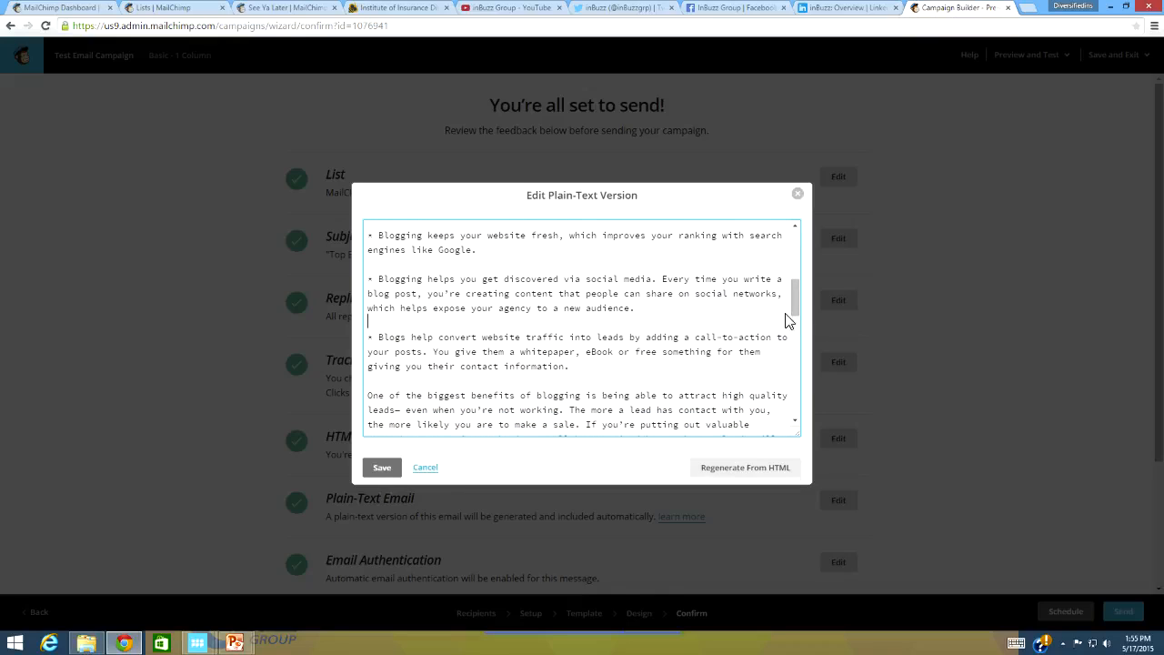
drag(792, 300, 800, 346)
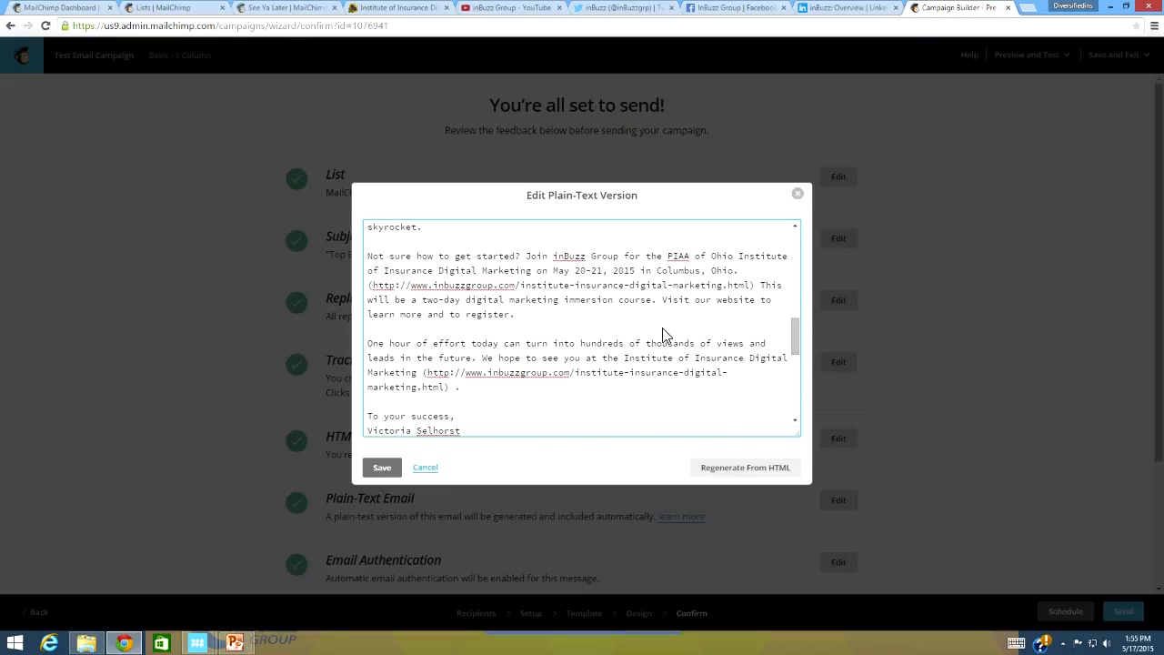
drag(795, 337, 805, 384)
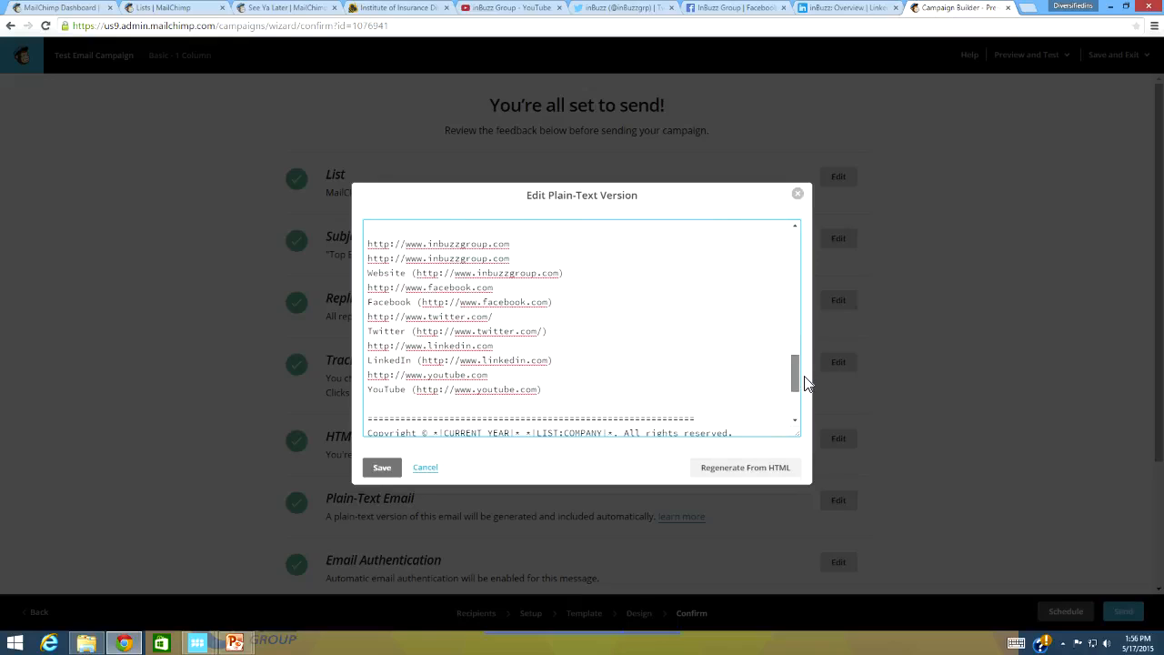
drag(532, 249, 333, 242)
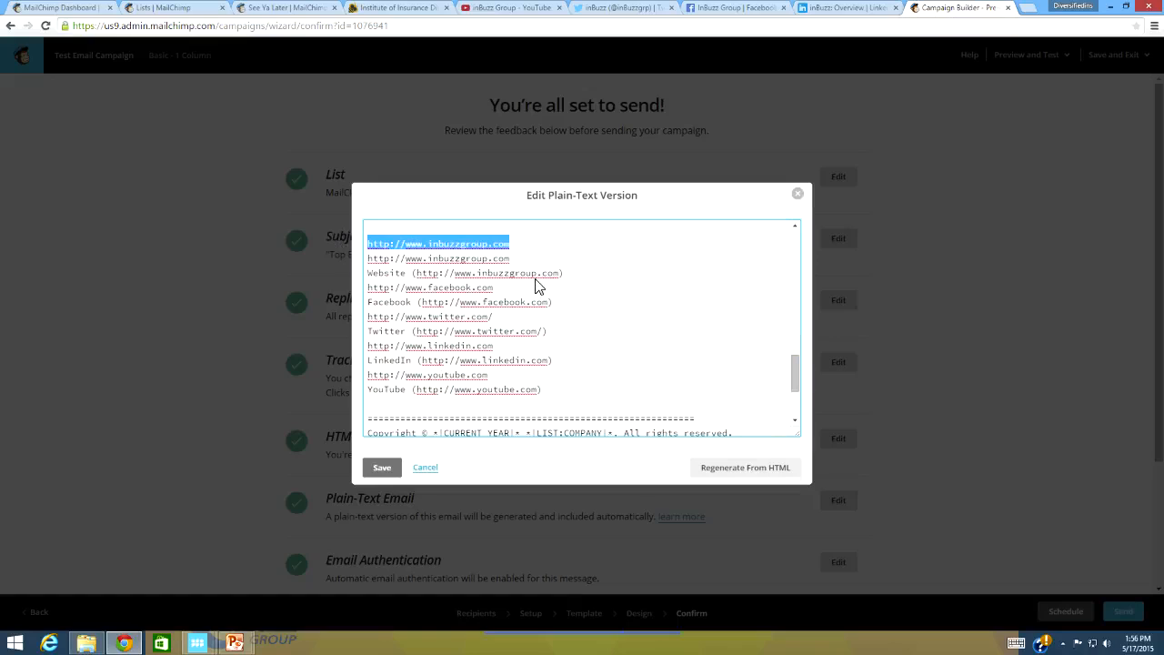
drag(548, 269, 351, 235)
key(BackSpace)
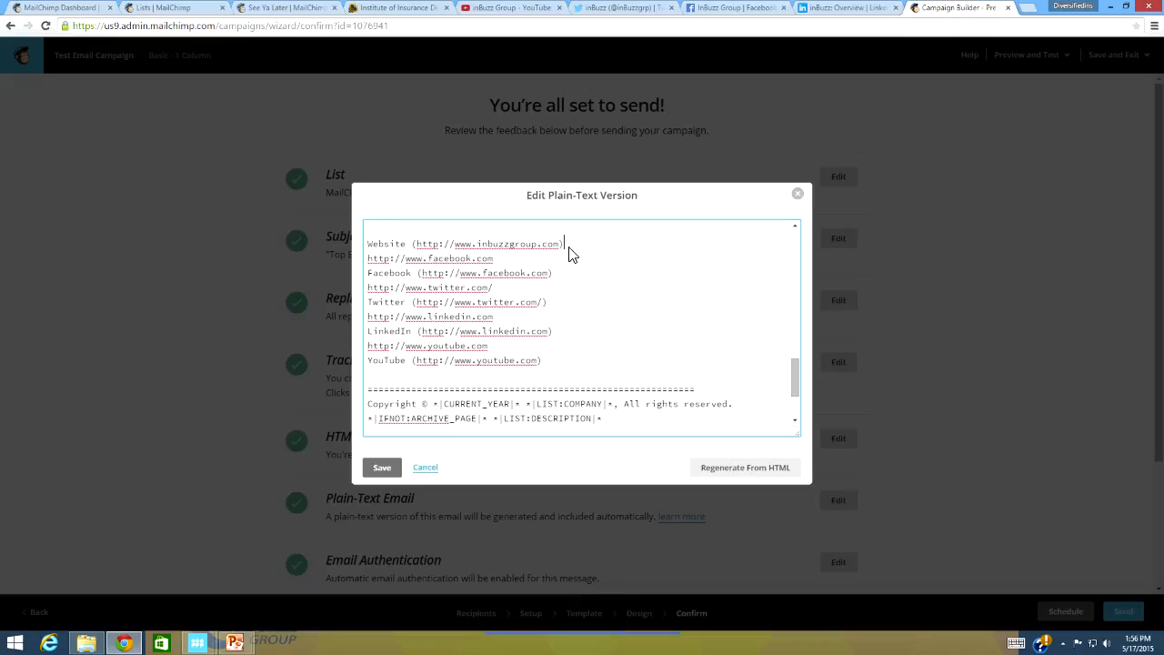
Remove the bare Facebook, Twitter, LinkedIn and YouTube URLs above their labelled links, and save the plain-text version
drag(495, 258, 352, 261)
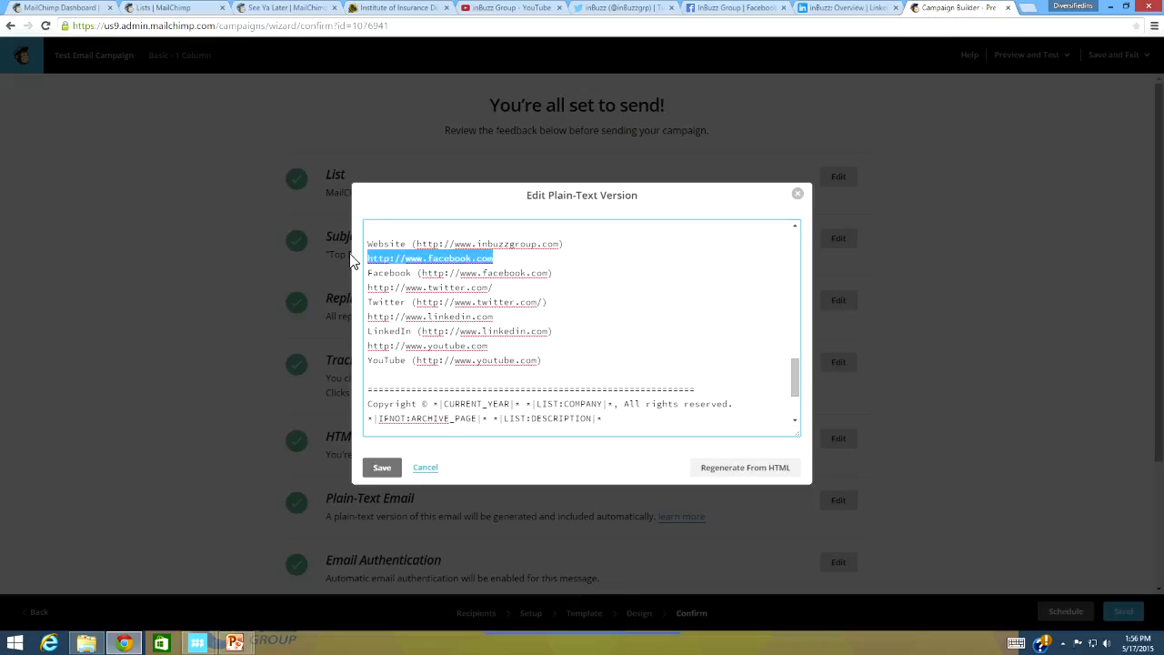
key(BackSpace)
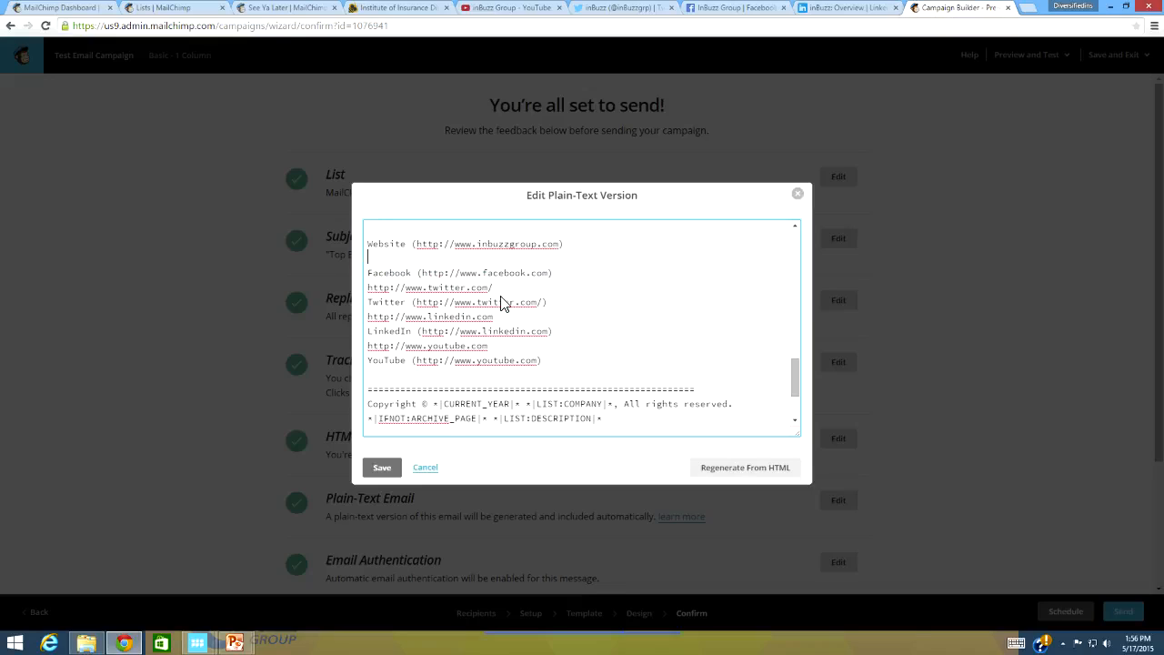
drag(509, 293, 329, 291)
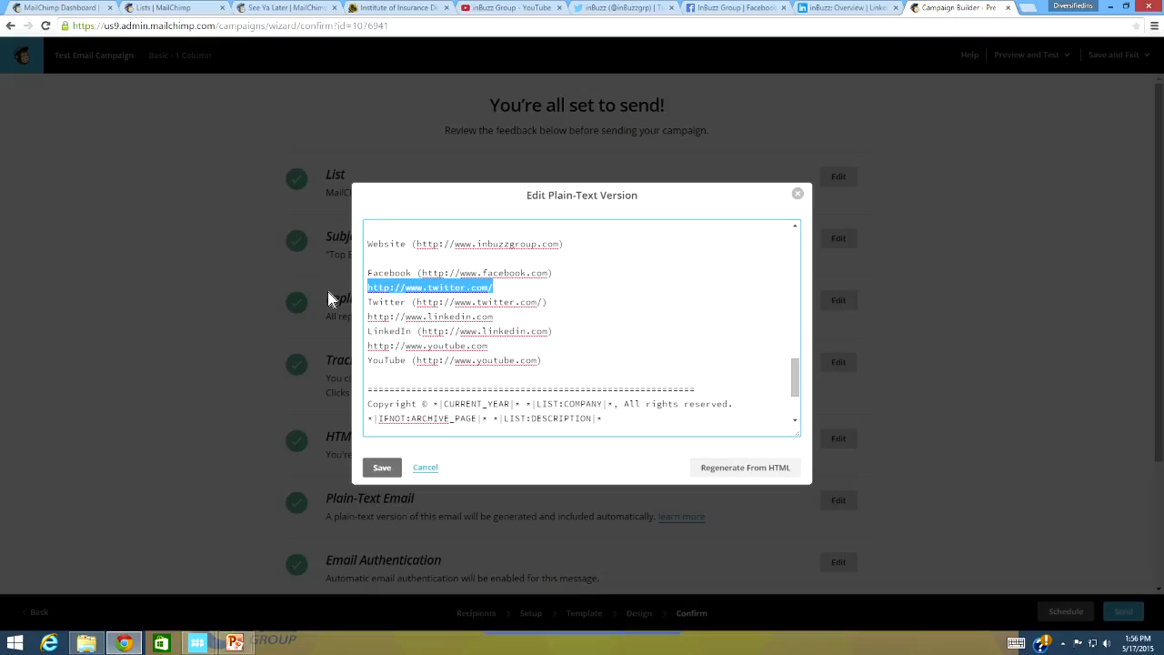
key(BackSpace)
drag(492, 320, 364, 322)
key(BackSpace)
drag(488, 347, 348, 348)
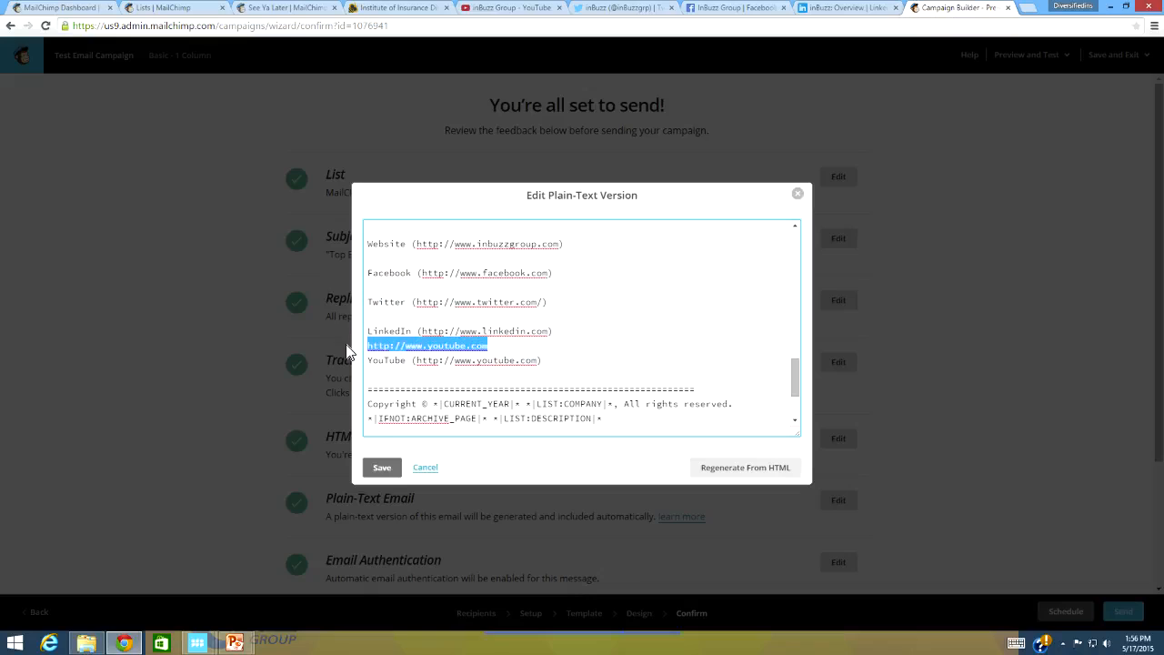
key(BackSpace)
drag(791, 383, 779, 234)
click(381, 468)
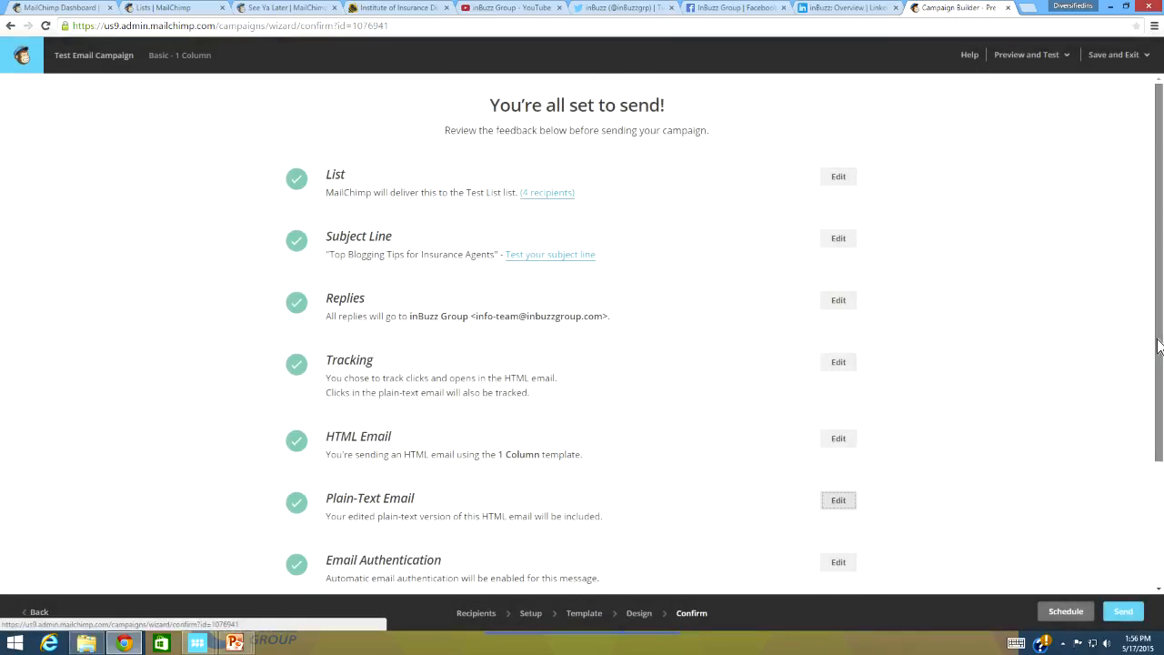
scroll(1160, 346, down, 2)
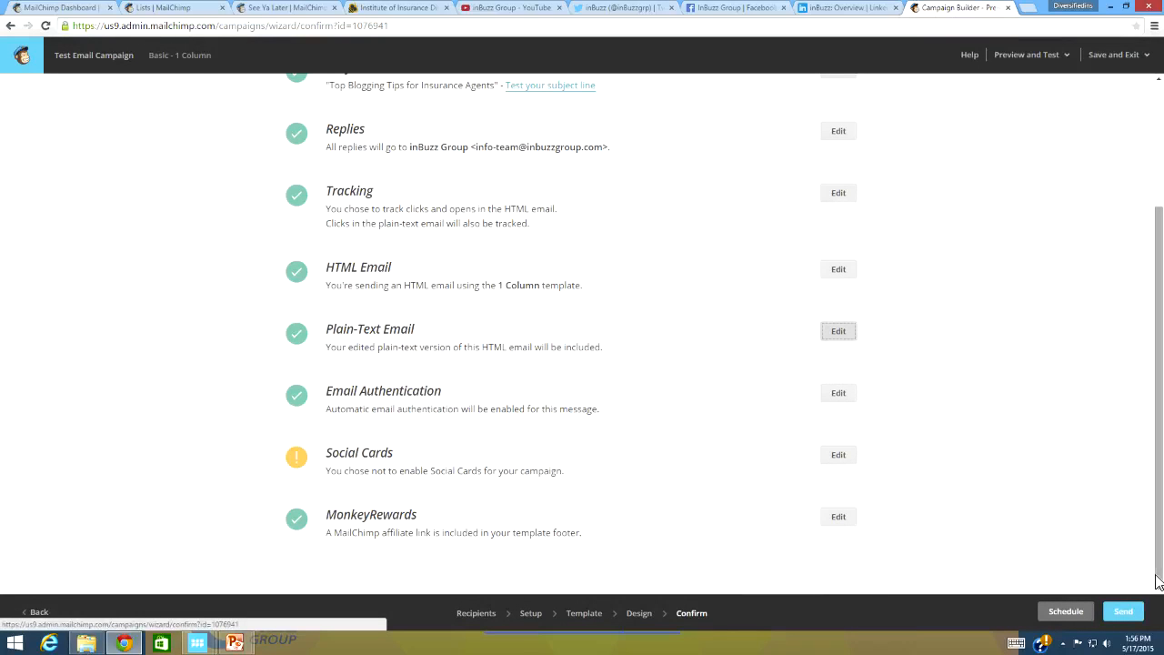
Schedule the campaign for delivery on May 17 2015 at 2:00 PM Eastern Time
click(1066, 612)
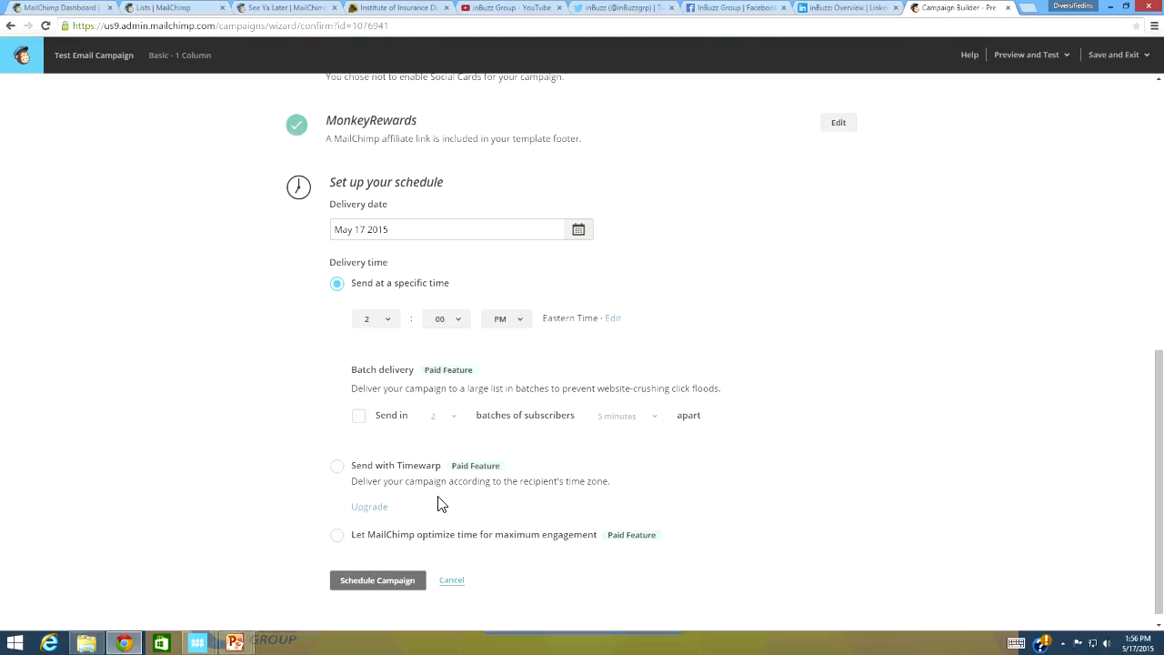
click(408, 587)
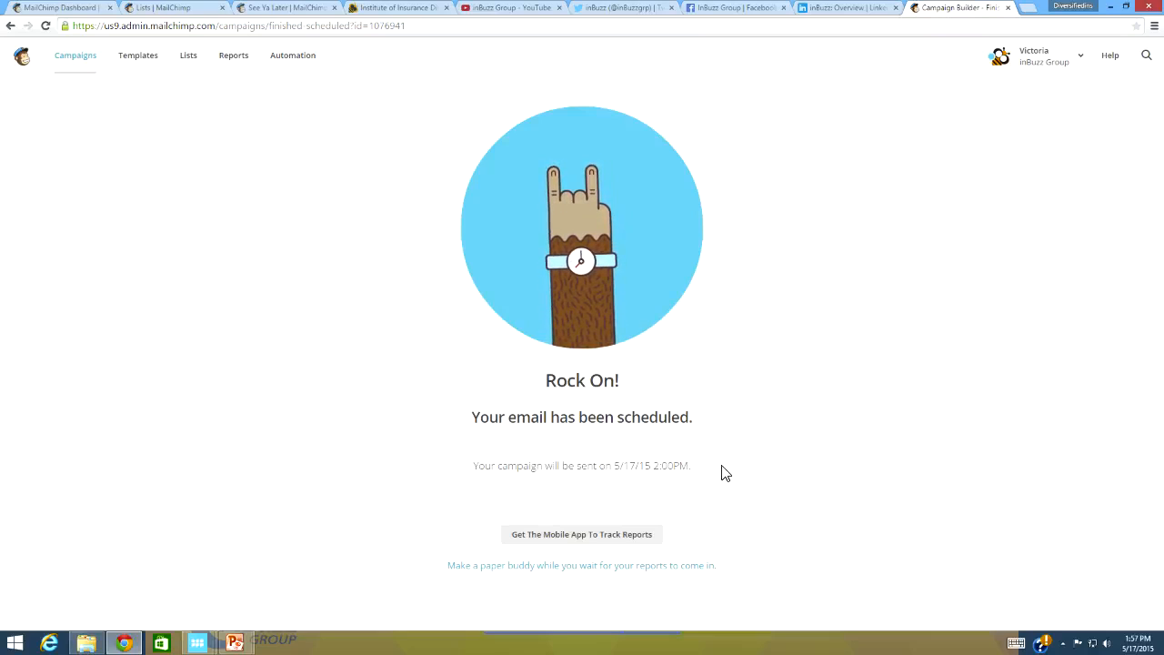
Pause the scheduled Test Email Campaign from the campaigns list and return to the dashboard
click(73, 58)
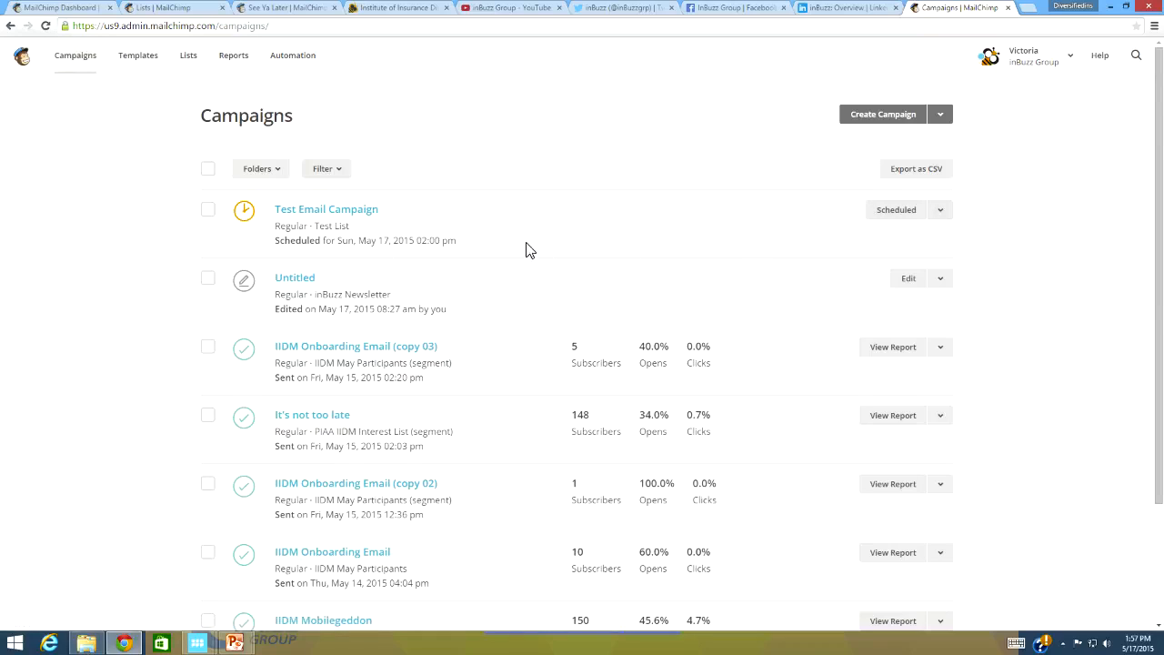
click(942, 211)
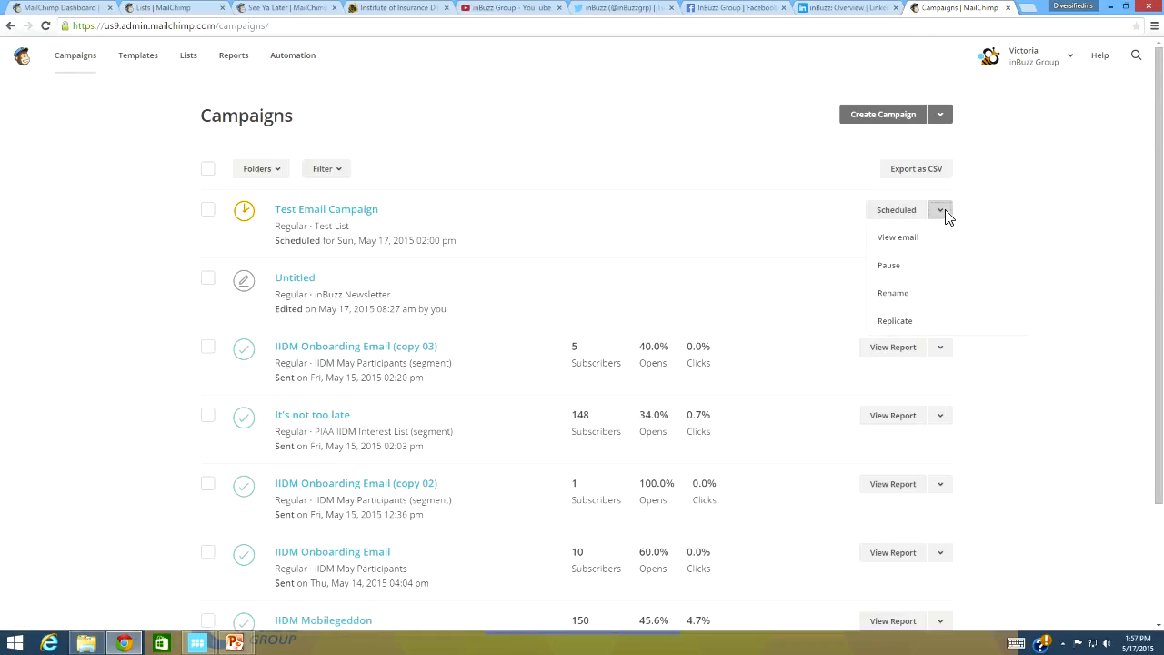
click(898, 268)
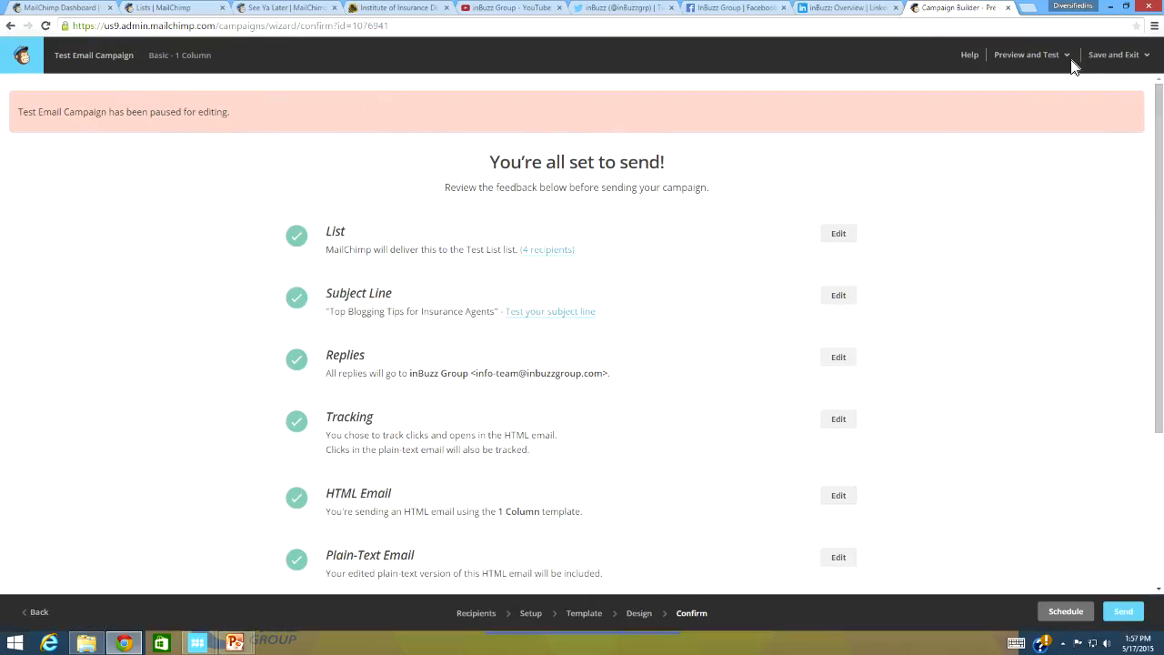
click(23, 57)
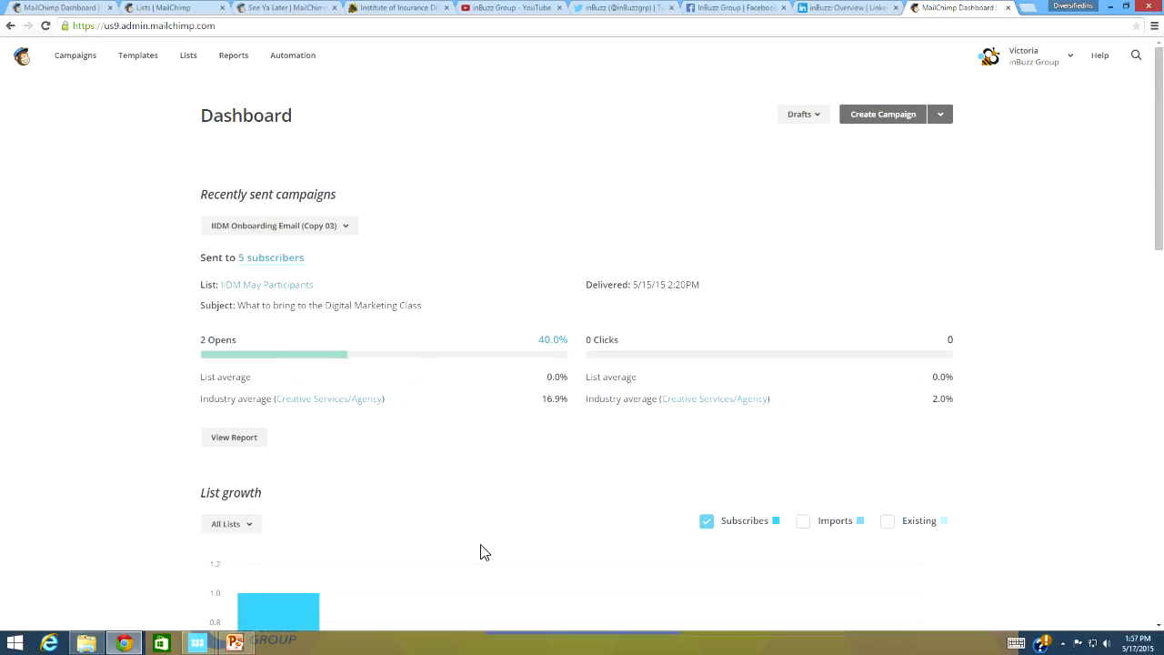
View the preview of the sent campaign "It's not too late" and return to the campaigns list
click(77, 56)
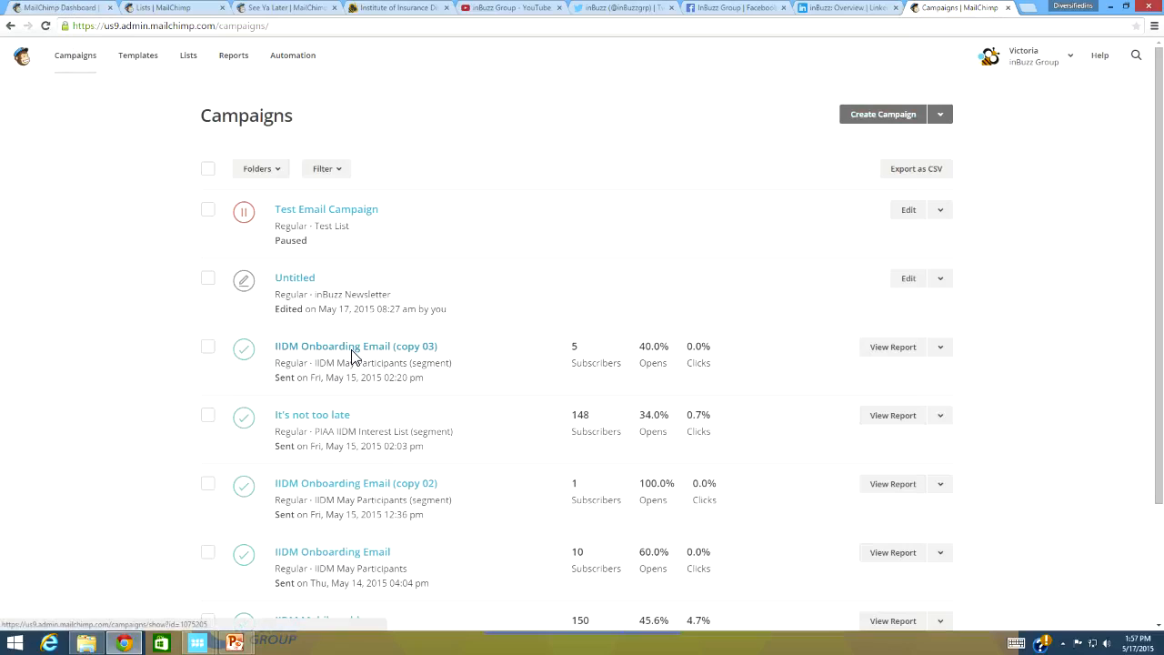
click(326, 419)
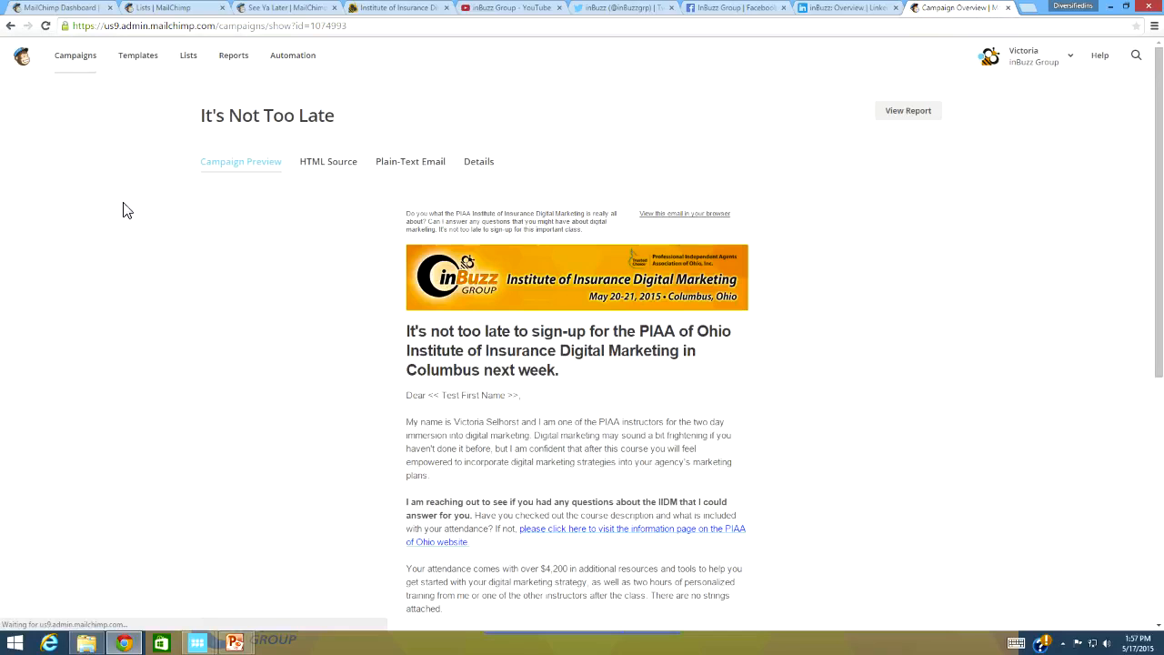
click(10, 25)
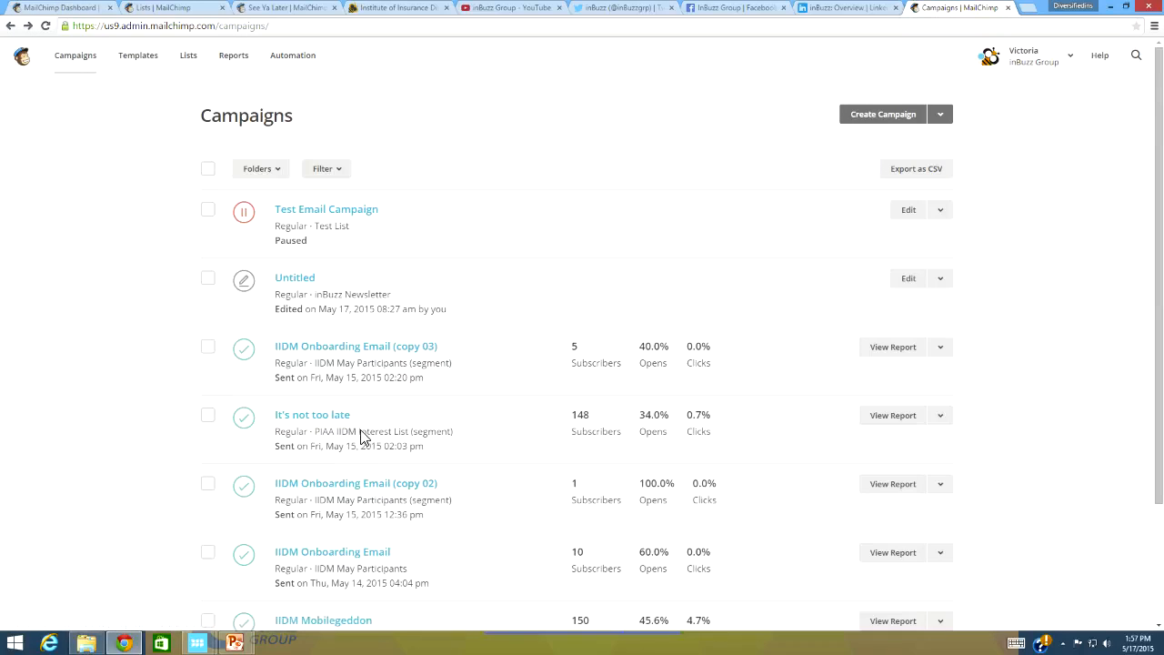
Review the report for IIDM Onboarding Email (copy 03), from open and click rates through top links, subscriber opens and locations
click(902, 347)
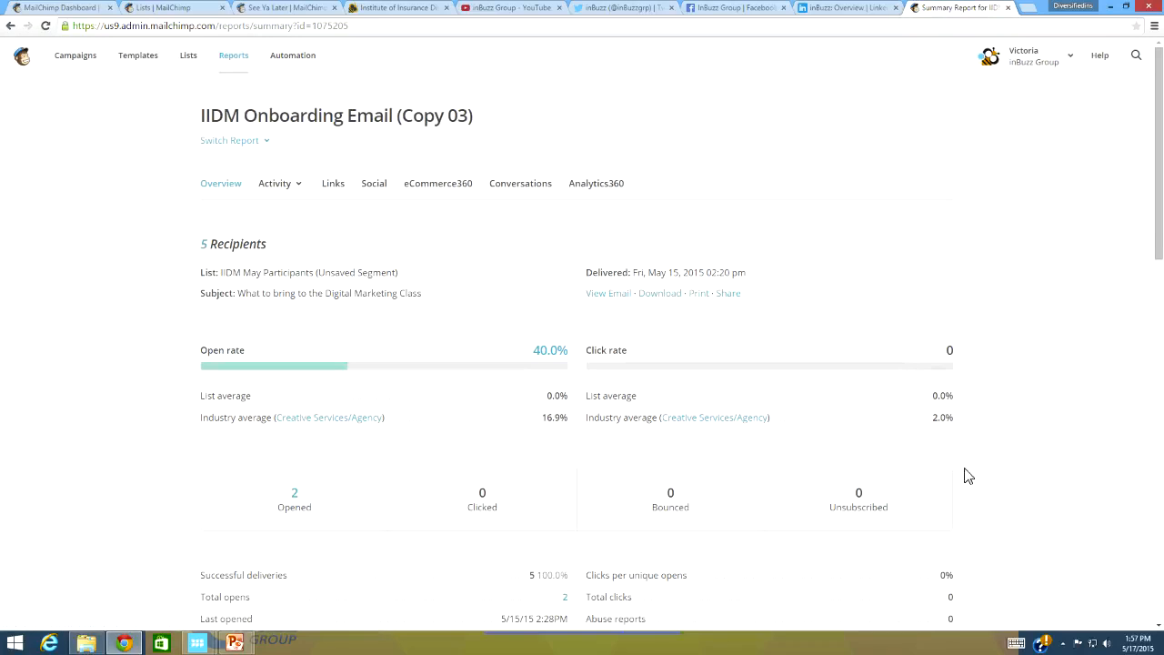
drag(1161, 206, 1162, 253)
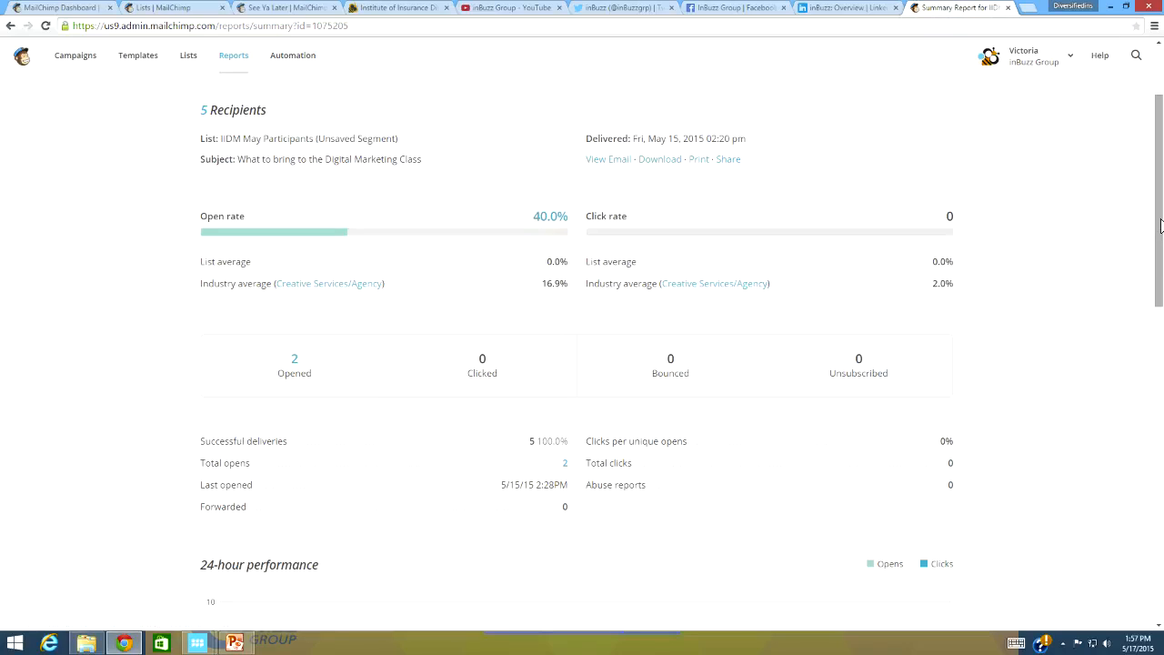
drag(1162, 236, 1163, 474)
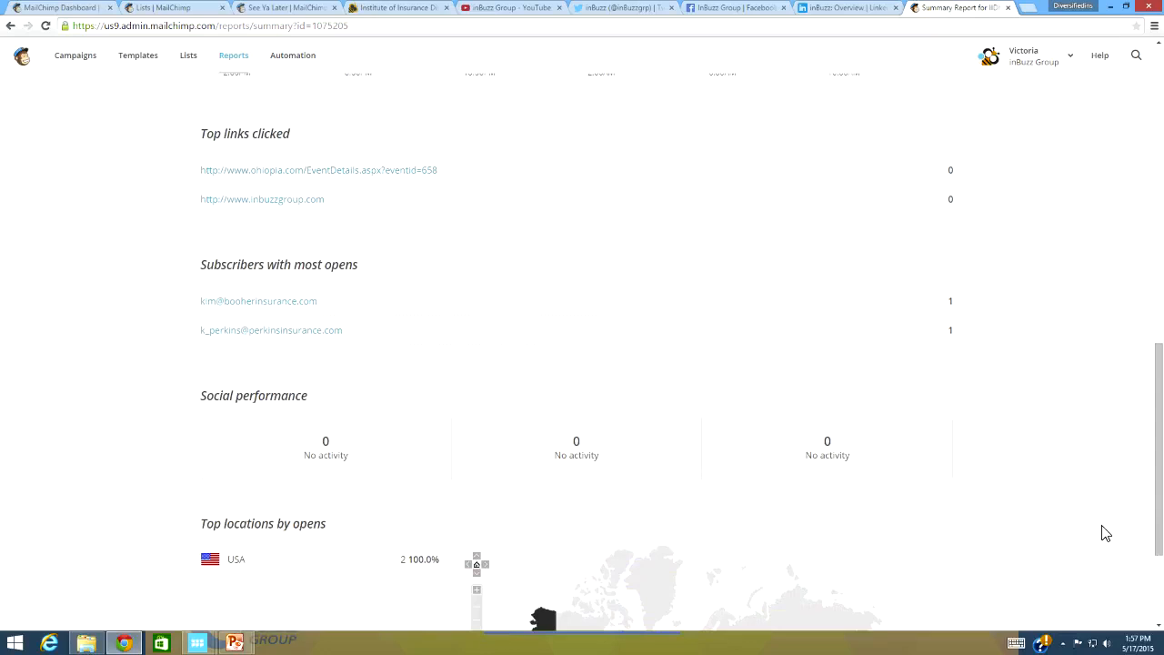
drag(1160, 473, 1014, 128)
drag(1160, 382, 1047, 8)
drag(1158, 370, 1092, 136)
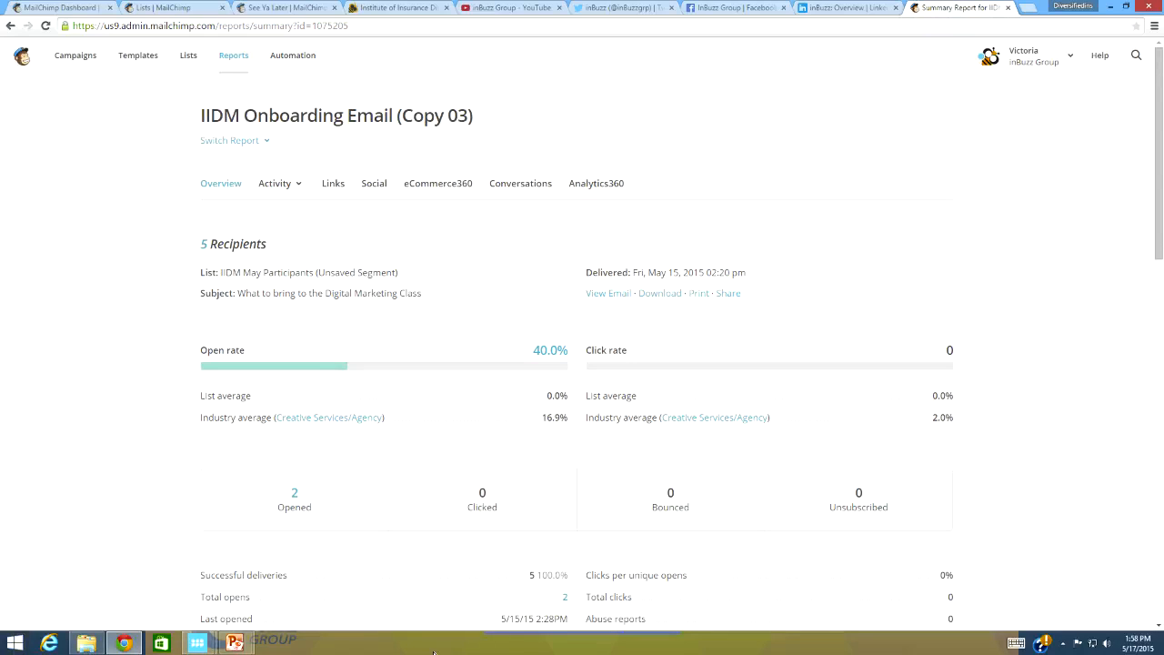
Switch to the running PowerPoint slide show and advance past the "Composing an Effective Email" slide
mouse_move(238, 641)
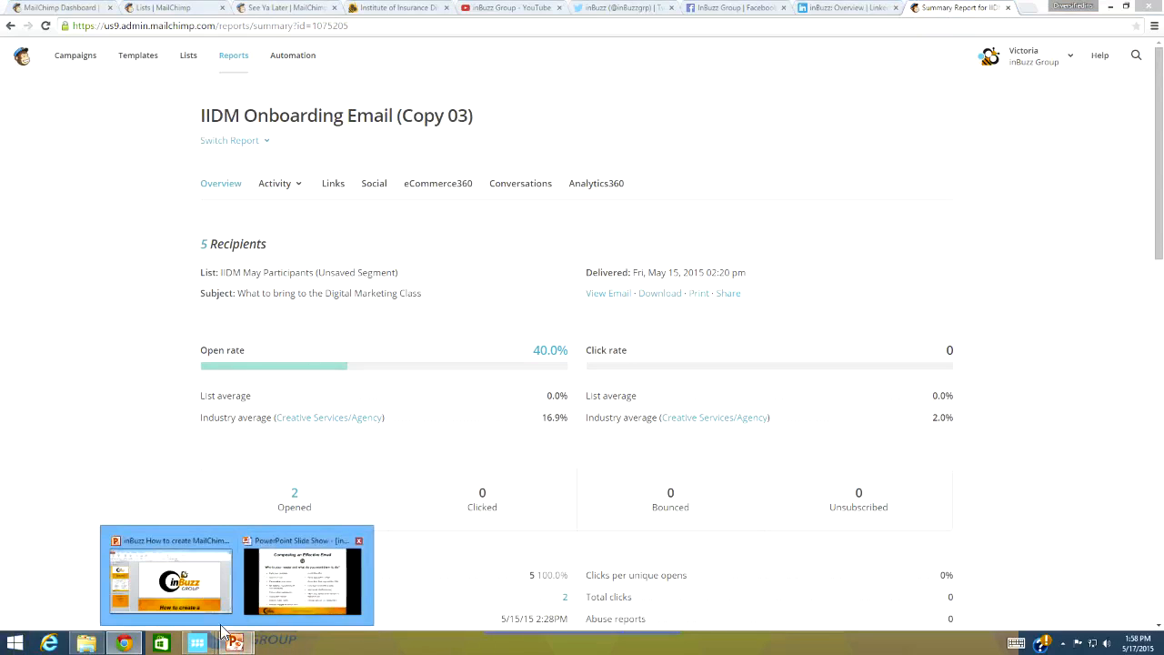
click(282, 577)
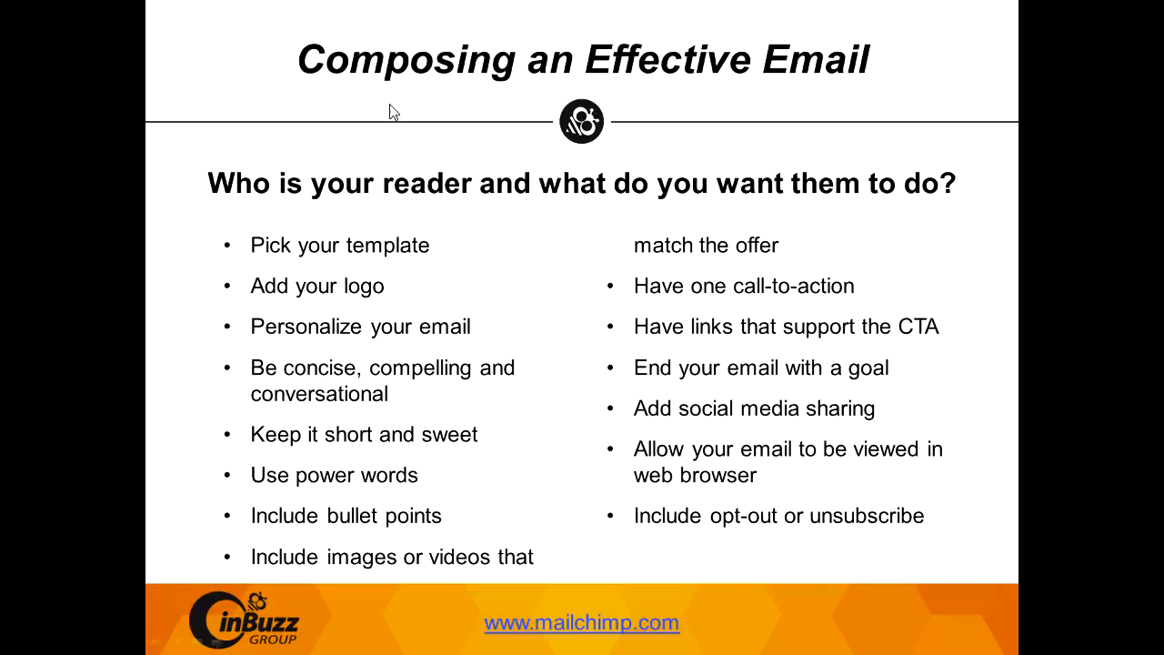
click(369, 178)
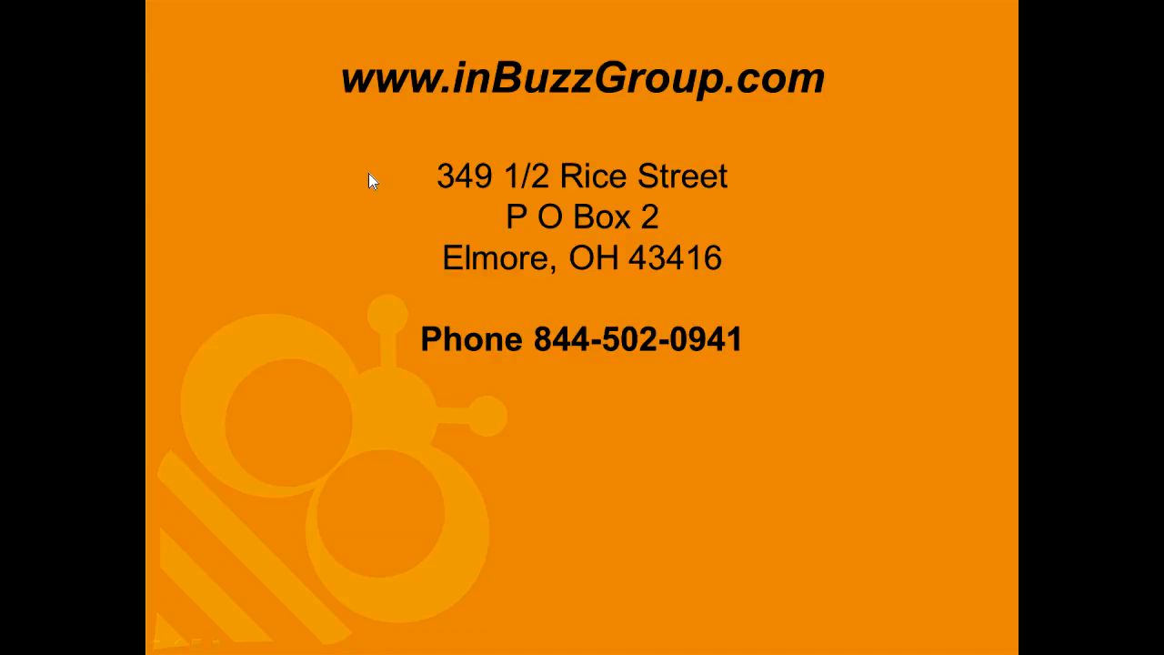